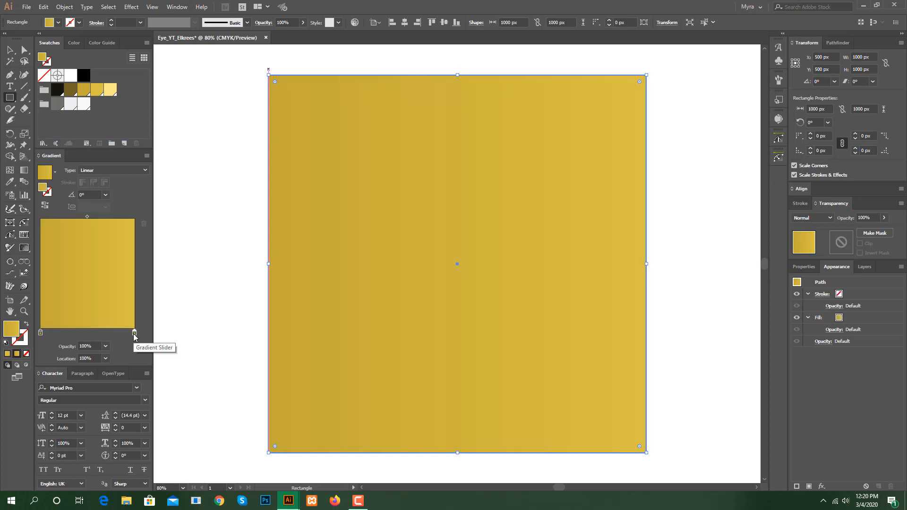
# Set the square's linear gradient angle to 90° and move its lighter gold end stop to the 70% location
pyautogui.click(106, 197)
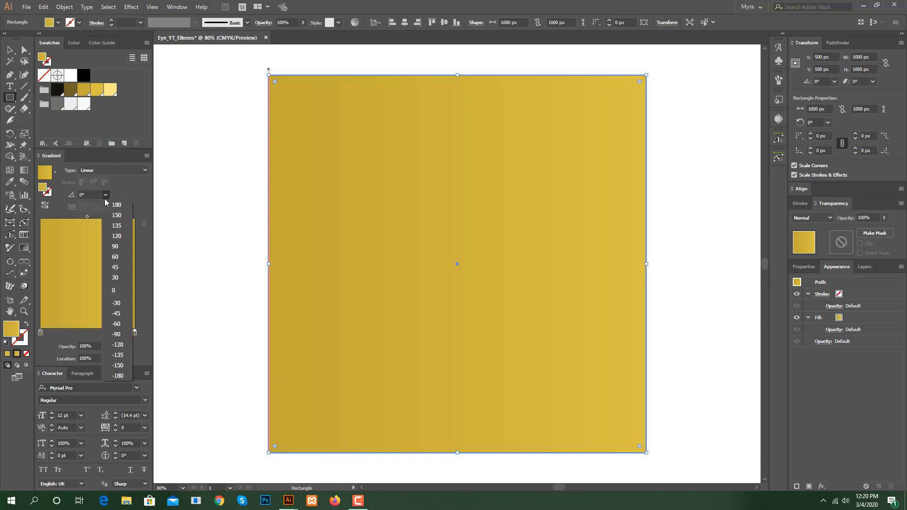
pyautogui.click(115, 246)
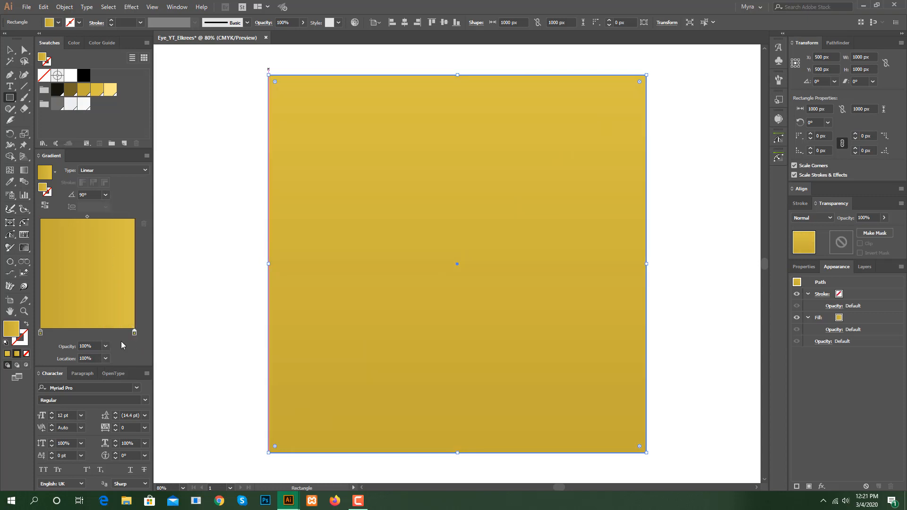
pyautogui.click(105, 360)
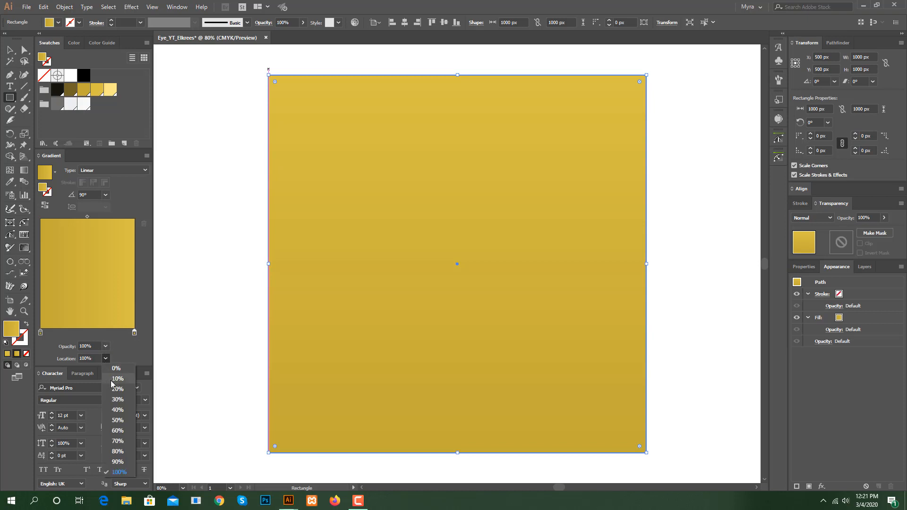
pyautogui.click(116, 441)
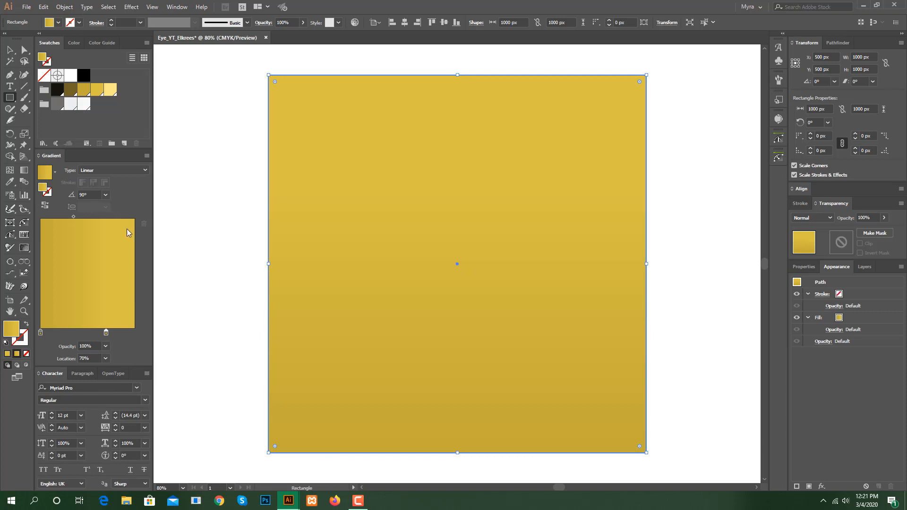
# Deselect the square and draw a circle about 630 px in diameter near its center
pyautogui.click(10, 49)
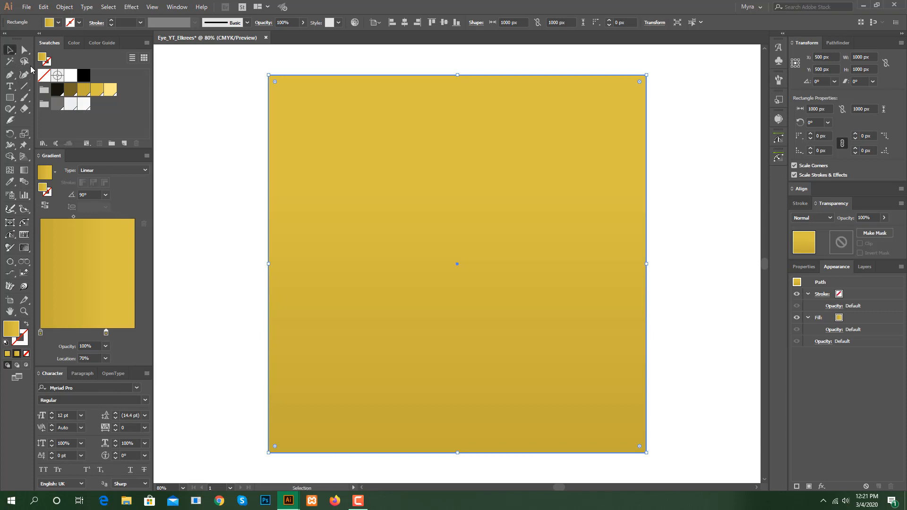
pyautogui.click(262, 199)
pyautogui.moveTo(9, 98); pyautogui.dragTo(32, 121)
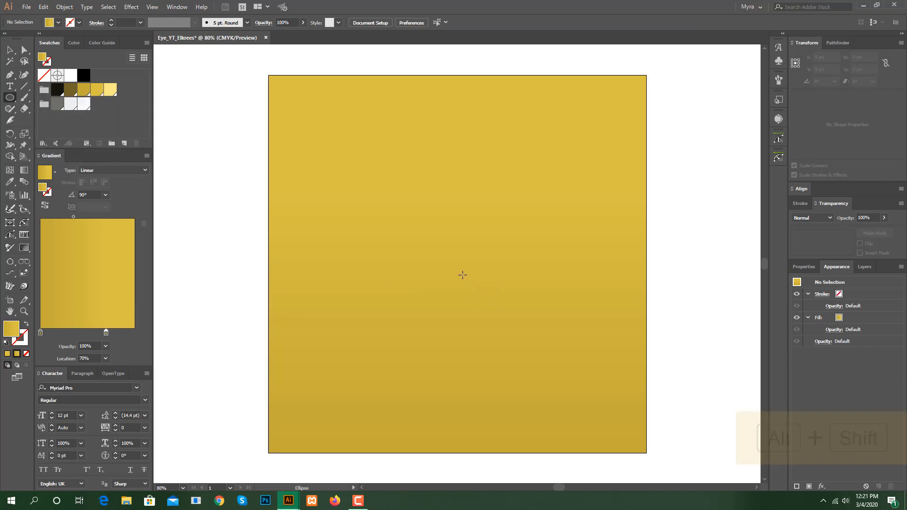
pyautogui.moveTo(462, 275); pyautogui.dragTo(581, 394)
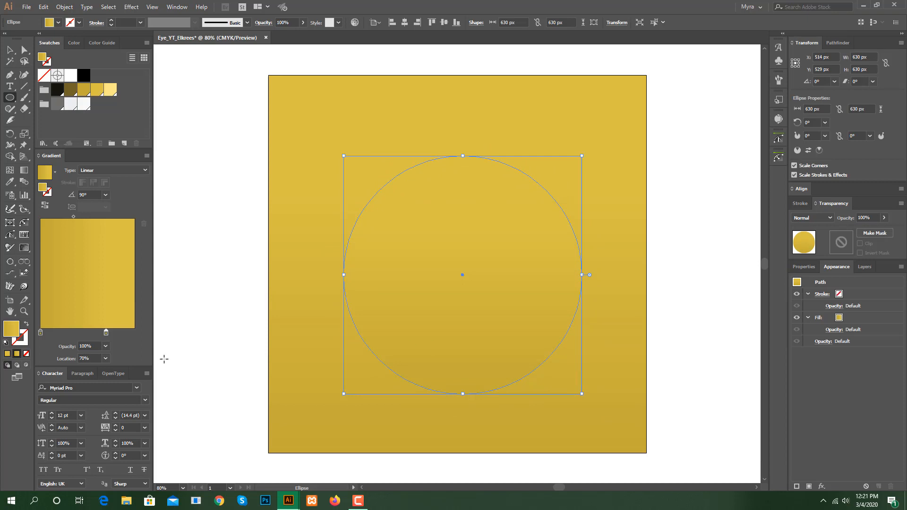
# Give the circle a white stroke with an 18 pt weight
pyautogui.click(26, 344)
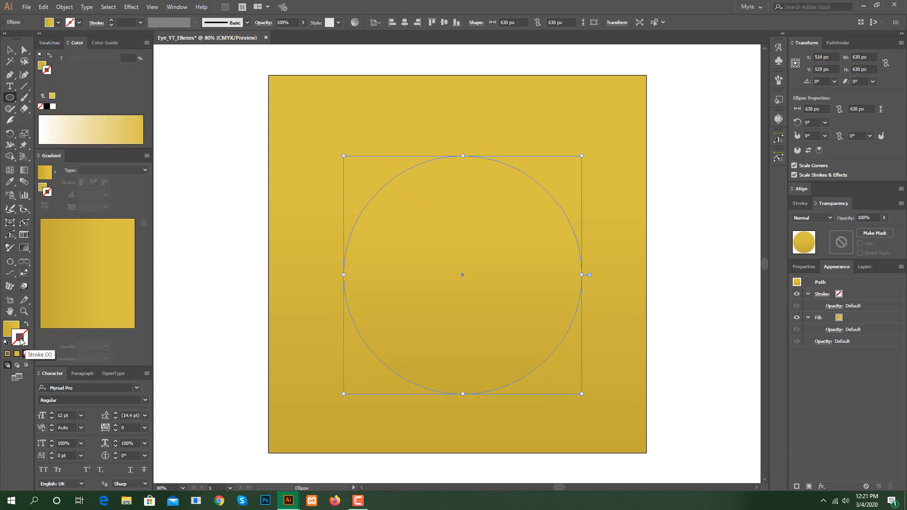
pyautogui.click(57, 45)
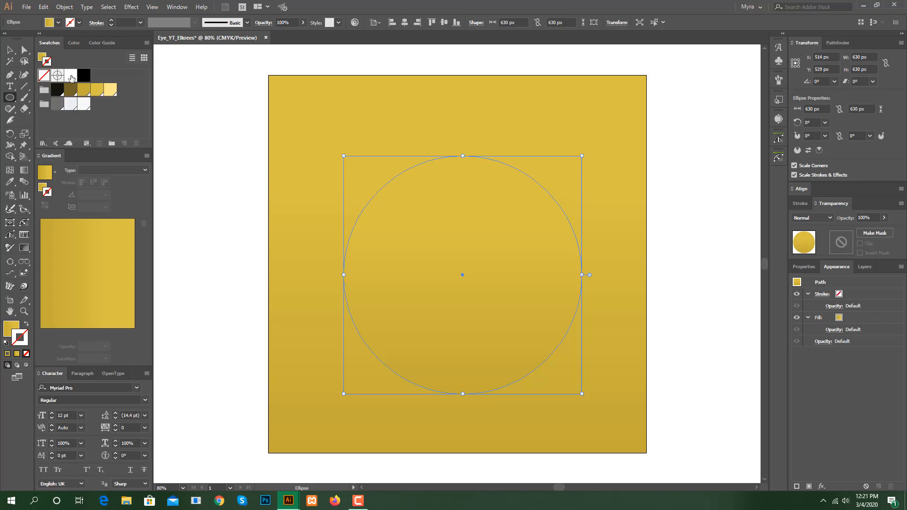
pyautogui.click(71, 76)
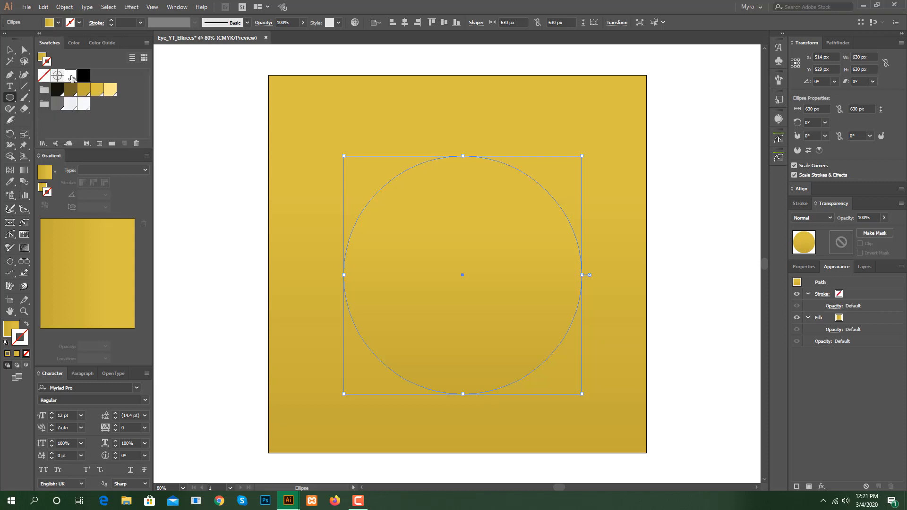
pyautogui.doubleClick(120, 22)
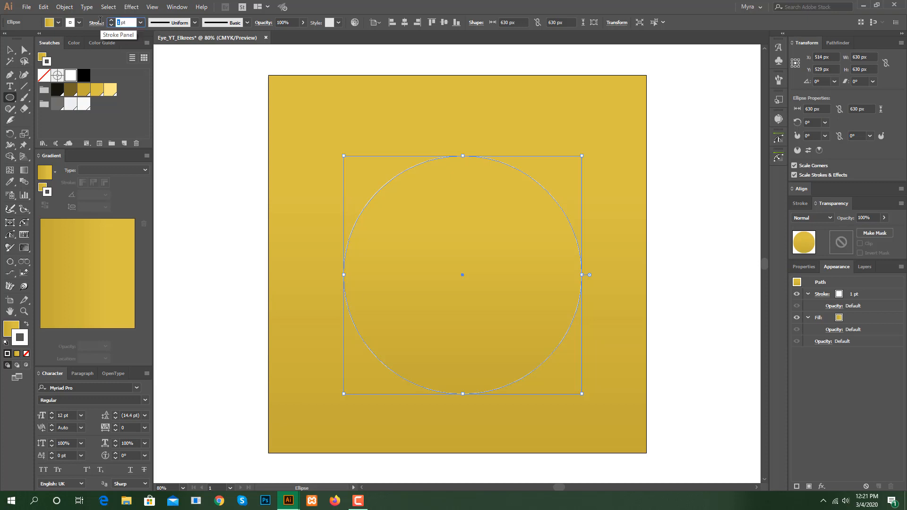
pyautogui.write('15')
pyautogui.press('Return')
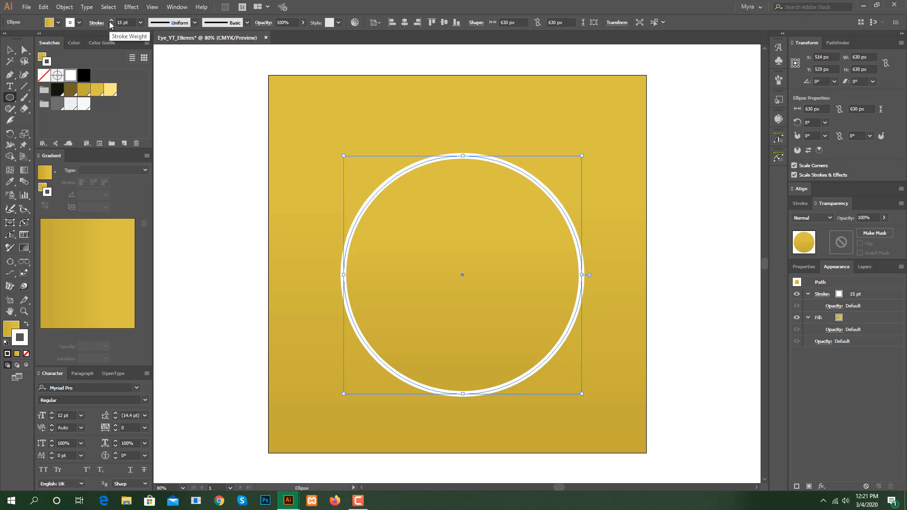
pyautogui.click(111, 21)
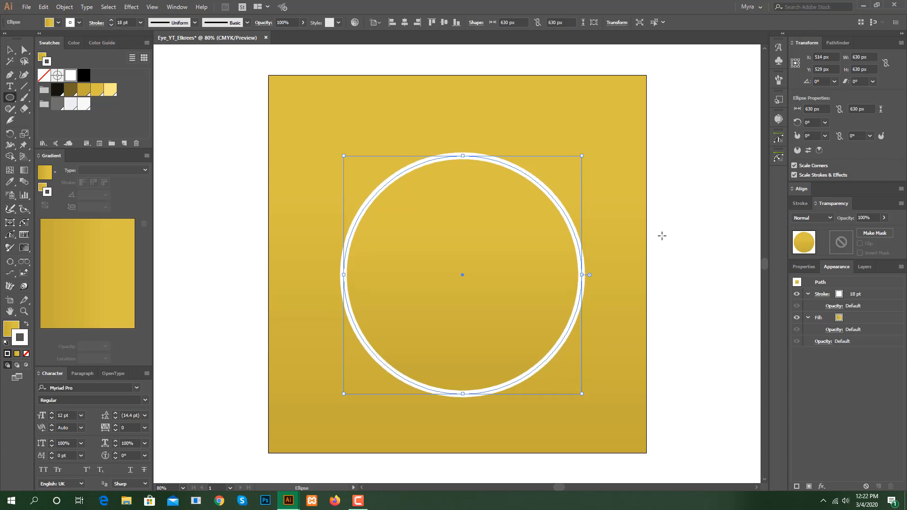
# Align the circle's white stroke to the outside of the path and deselect the circle
pyautogui.click(798, 203)
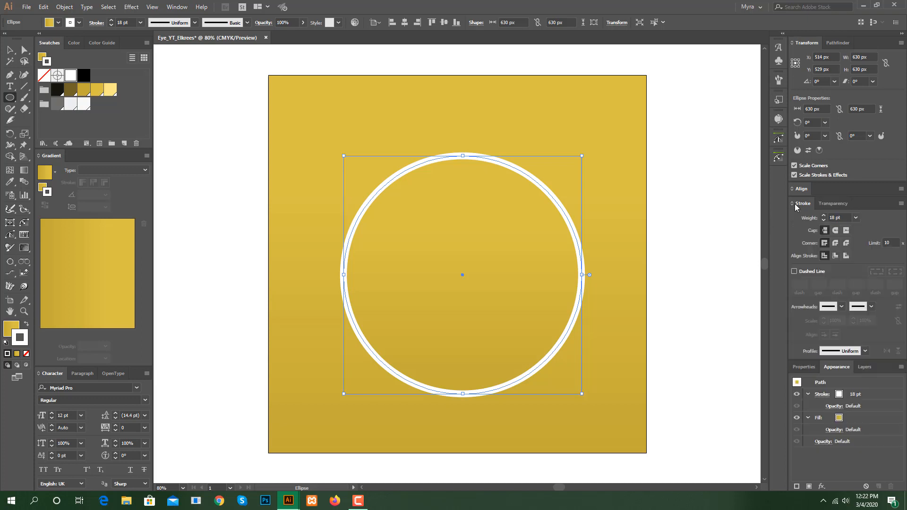
pyautogui.click(847, 255)
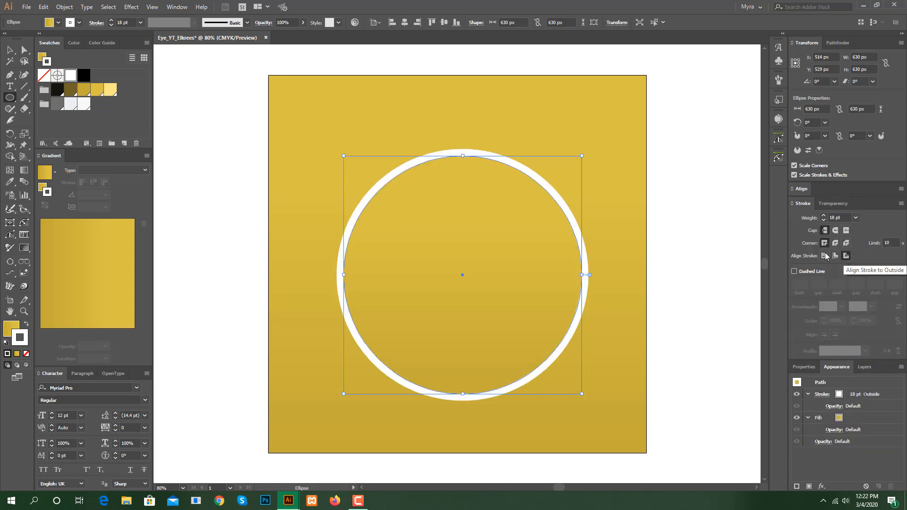
pyautogui.click(9, 49)
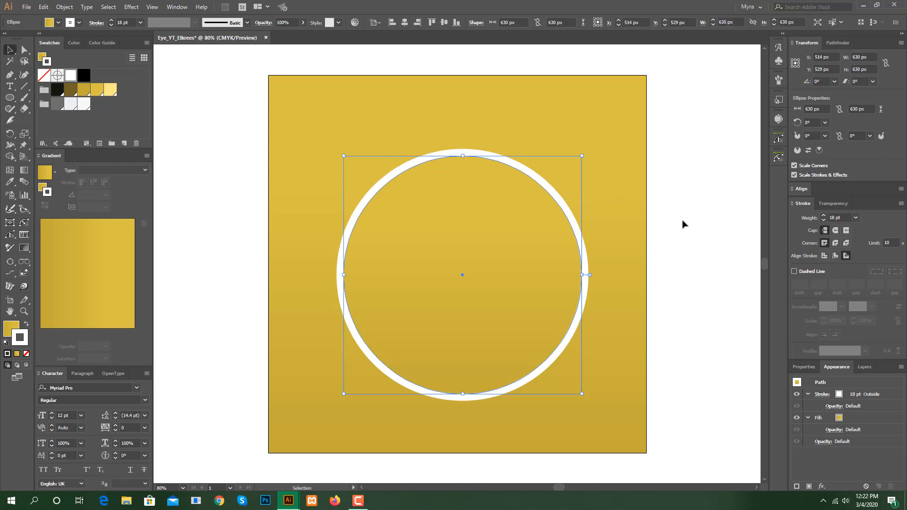
pyautogui.click(695, 227)
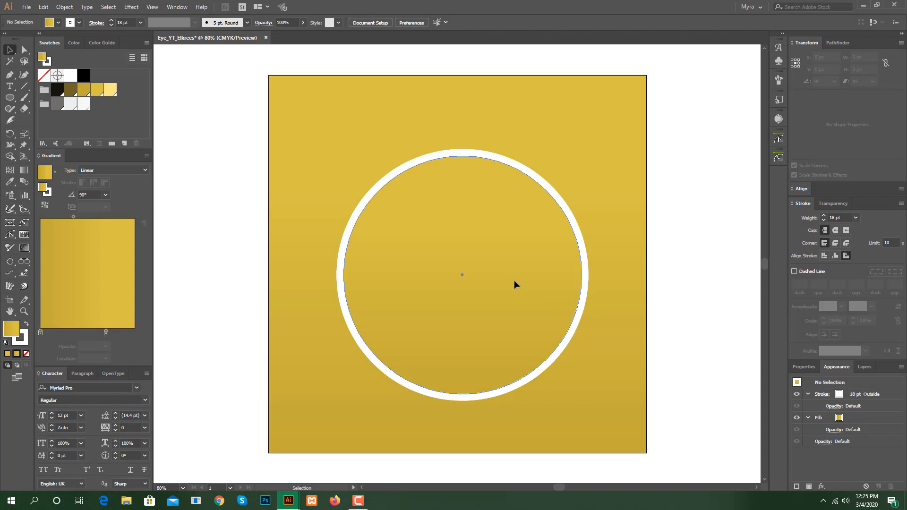
# Recolor the circle's gradient with dark brown at 0%, gold at 70% and a new pale yellow stop at 100%
pyautogui.click(514, 284)
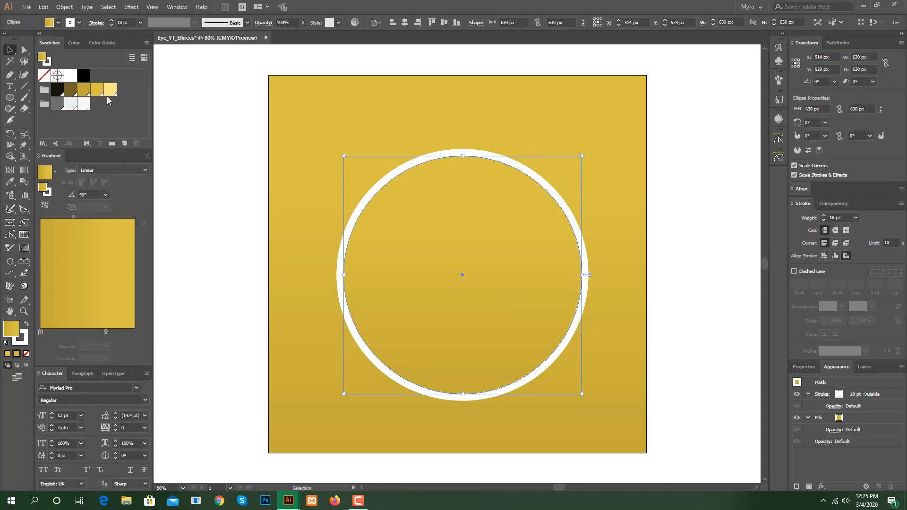
pyautogui.moveTo(70, 90); pyautogui.dragTo(42, 333)
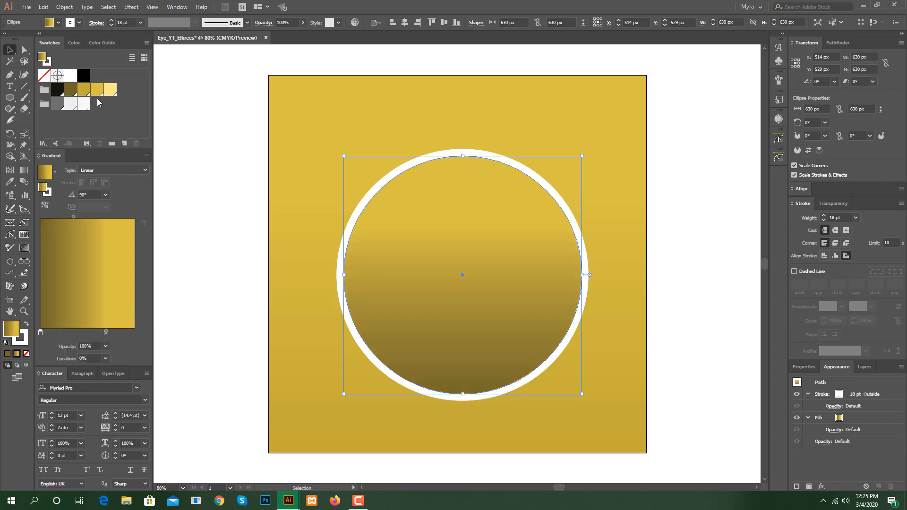
pyautogui.moveTo(96, 89); pyautogui.dragTo(107, 337)
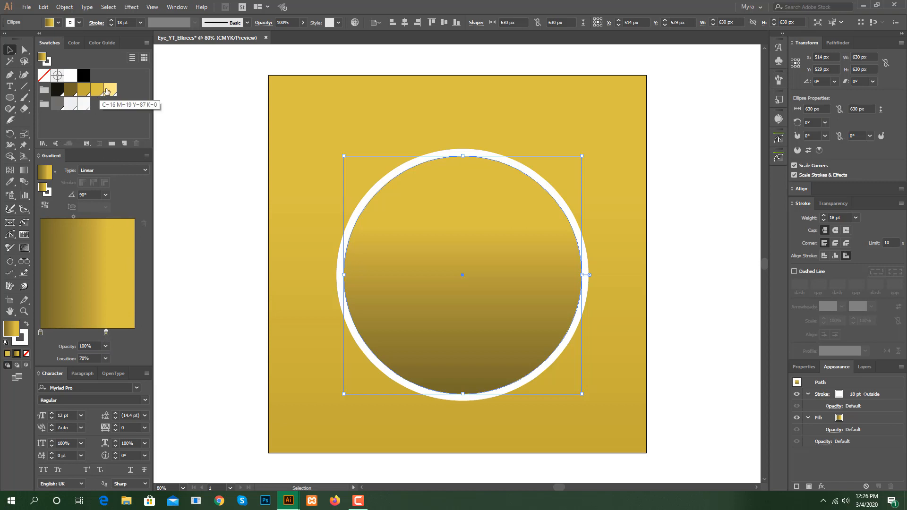
pyautogui.moveTo(110, 90); pyautogui.dragTo(135, 334)
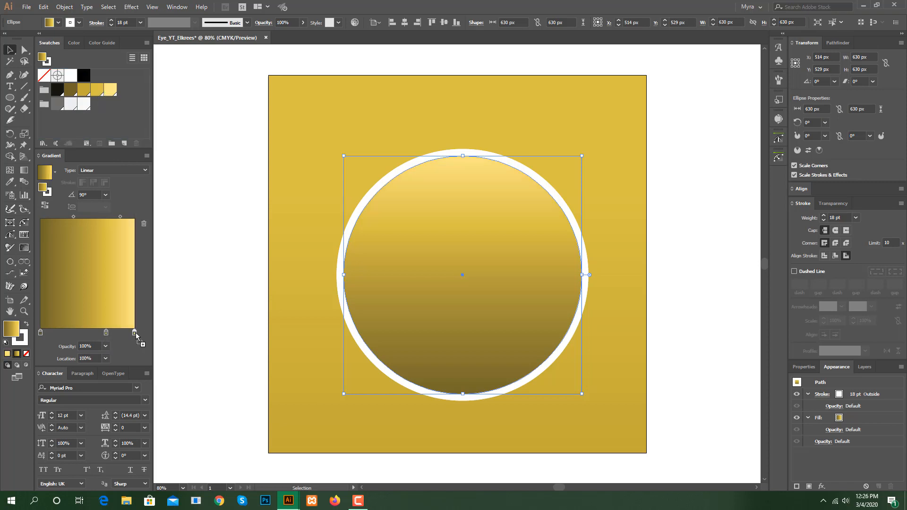
# Set the midpoint between the circle's dark brown and gold stops to 40%, and reverse the gradient
pyautogui.click(72, 217)
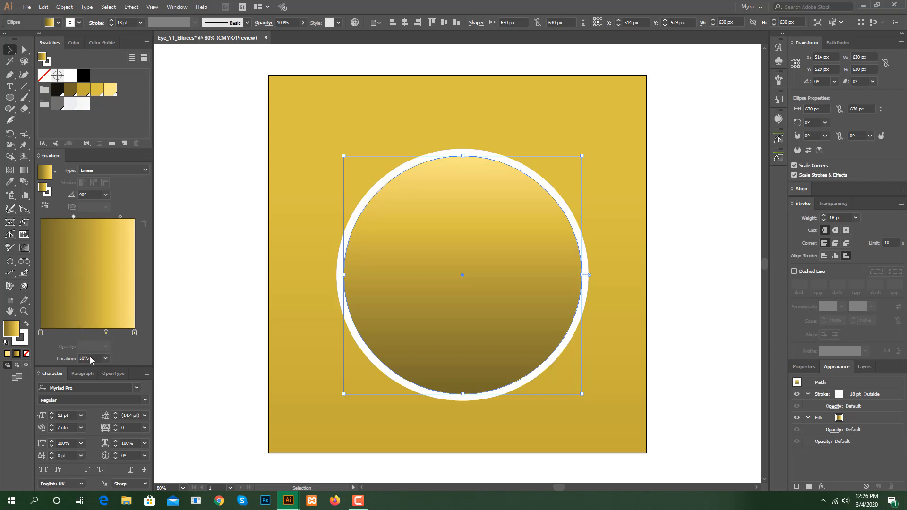
pyautogui.click(106, 362)
pyautogui.click(119, 410)
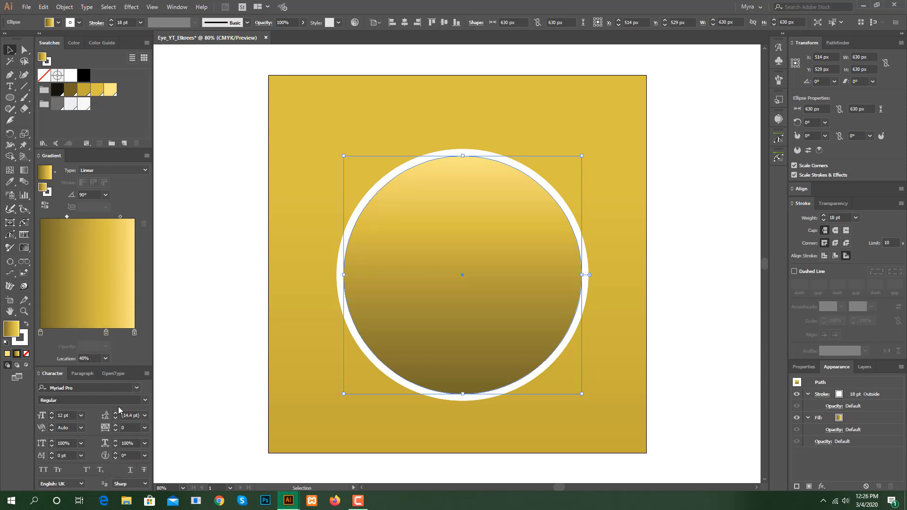
pyautogui.click(120, 217)
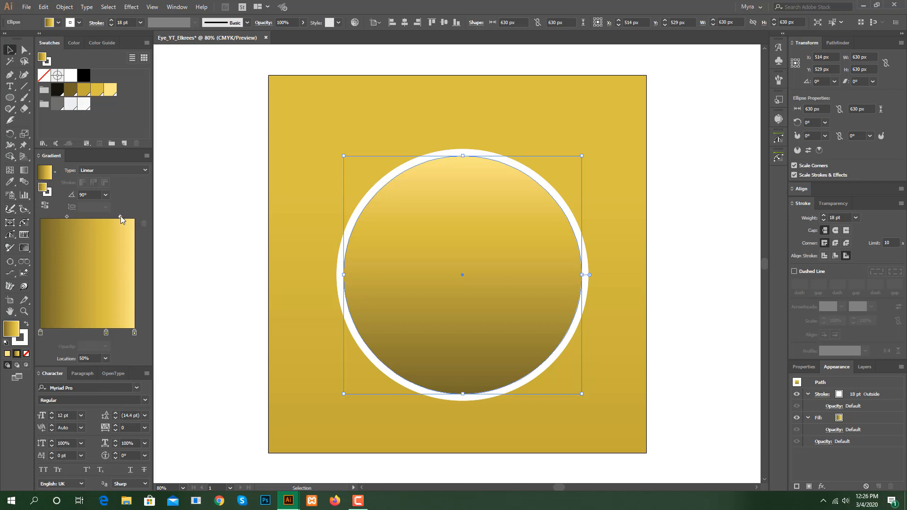
pyautogui.click(106, 333)
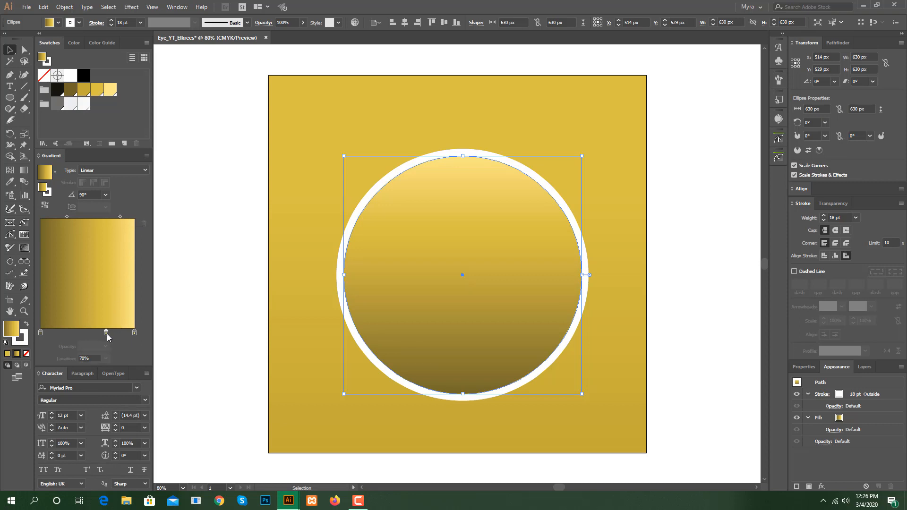
pyautogui.click(46, 208)
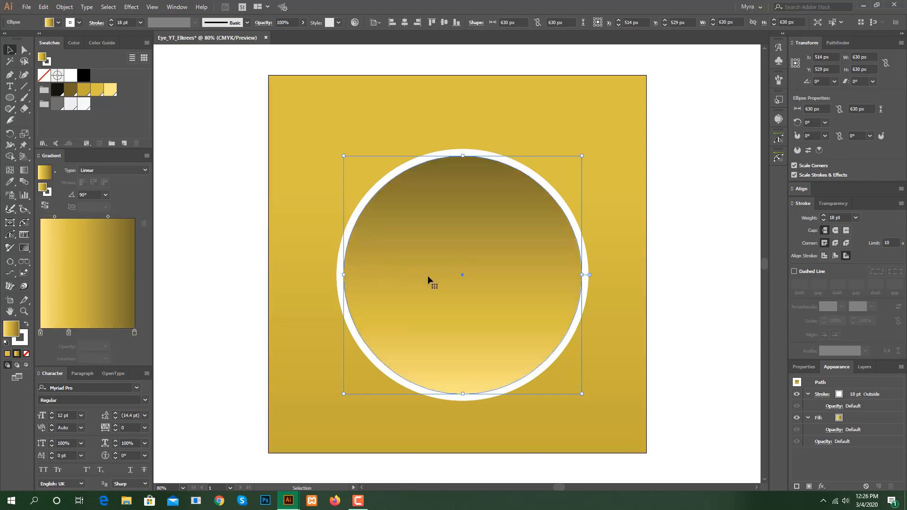
# Copy the circle, paste the duplicate in front, and reverse the duplicate's gradient
pyautogui.click(43, 7)
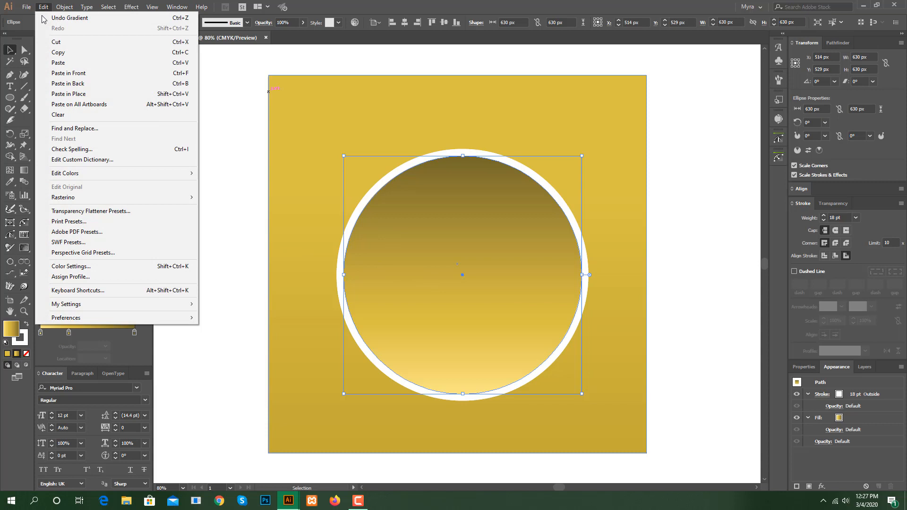
pyautogui.click(52, 48)
pyautogui.click(43, 7)
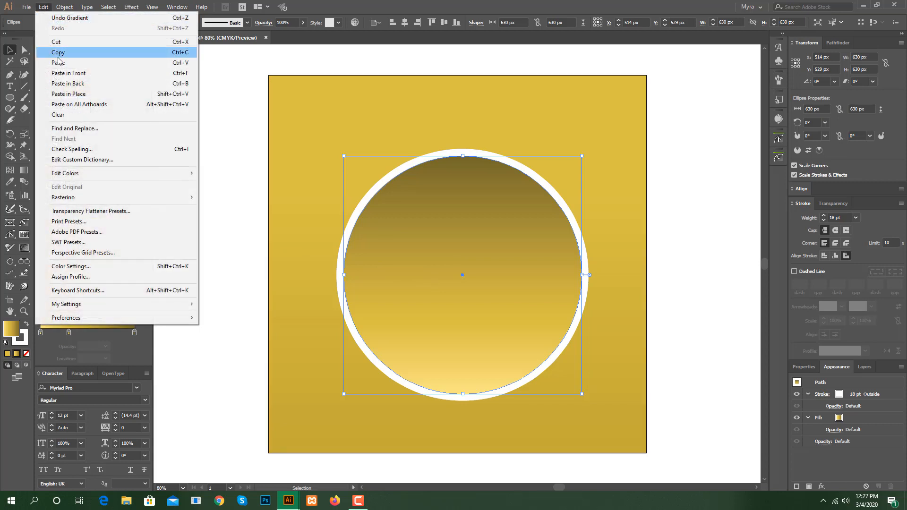
pyautogui.click(63, 74)
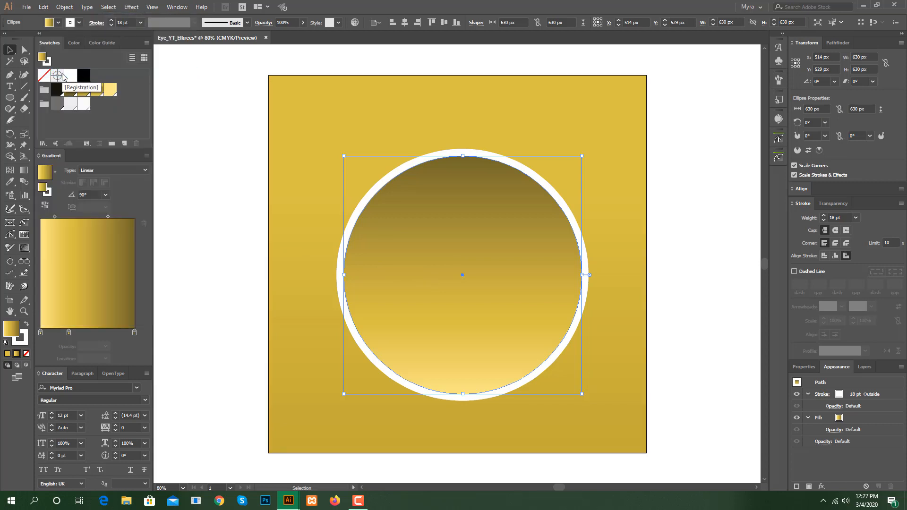
pyautogui.click(45, 207)
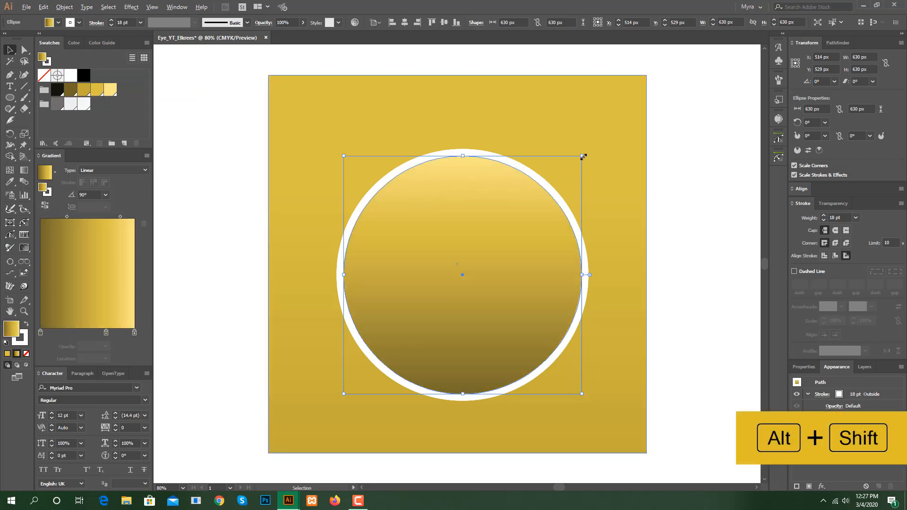
# Scale the front circle proportionally from its center to about 590 px and remove its stroke, leaving the fill active
pyautogui.moveTo(583, 157); pyautogui.dragTo(575, 163)
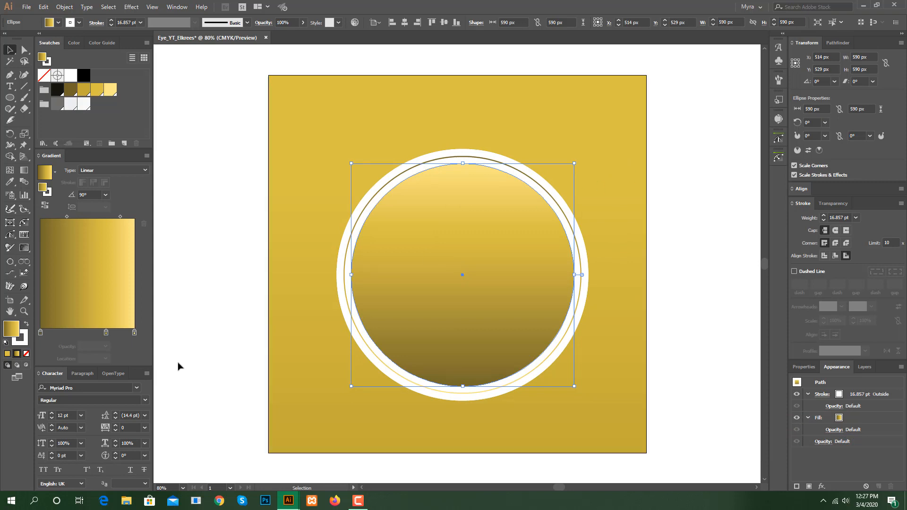
pyautogui.click(19, 341)
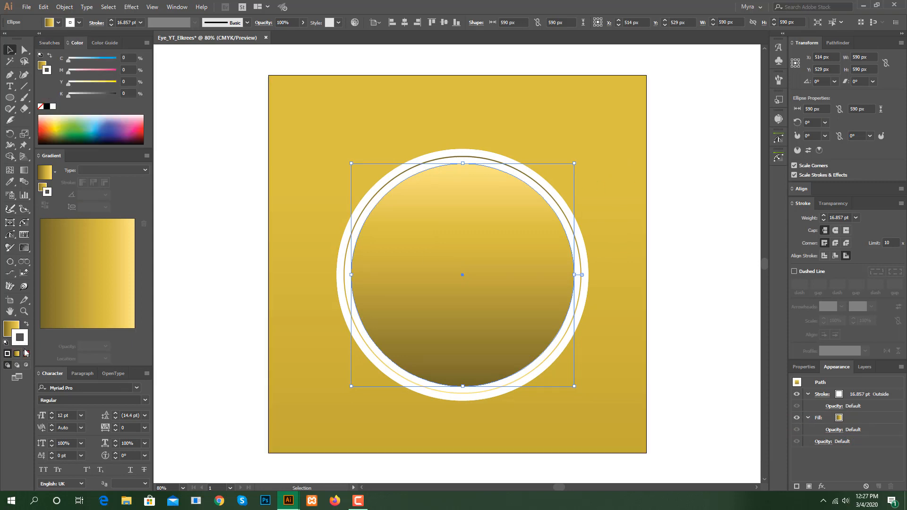
pyautogui.click(26, 353)
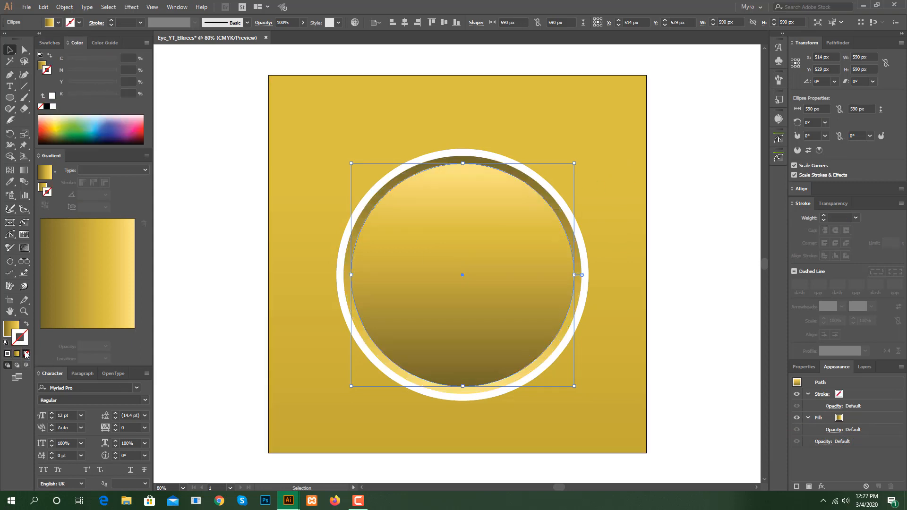
pyautogui.click(8, 326)
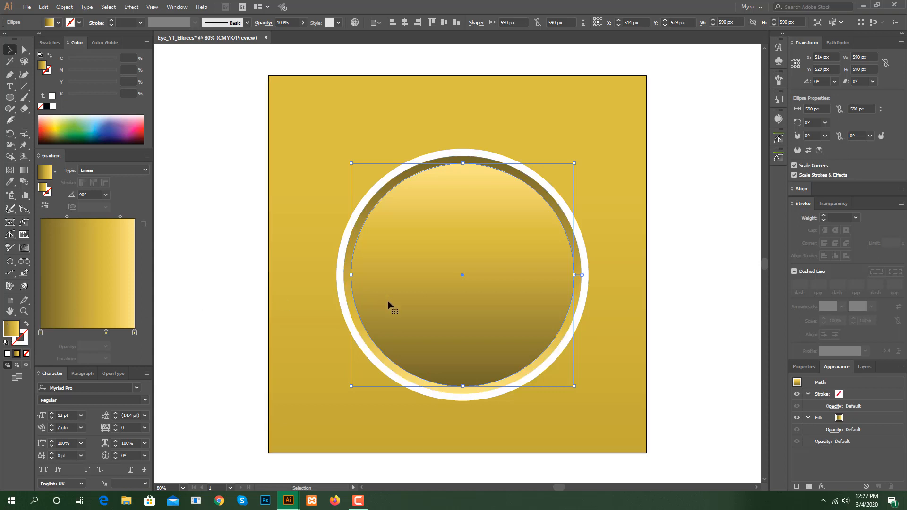
# Apply a Gaussian Blur with a 65-pixel radius to the front gradient circle, with the preview on
pyautogui.click(132, 8)
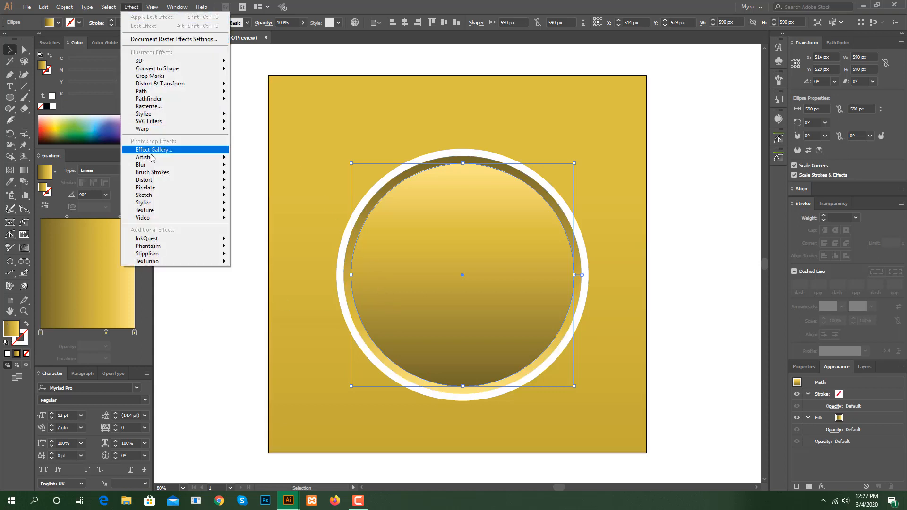
pyautogui.moveTo(154, 170)
pyautogui.click(252, 167)
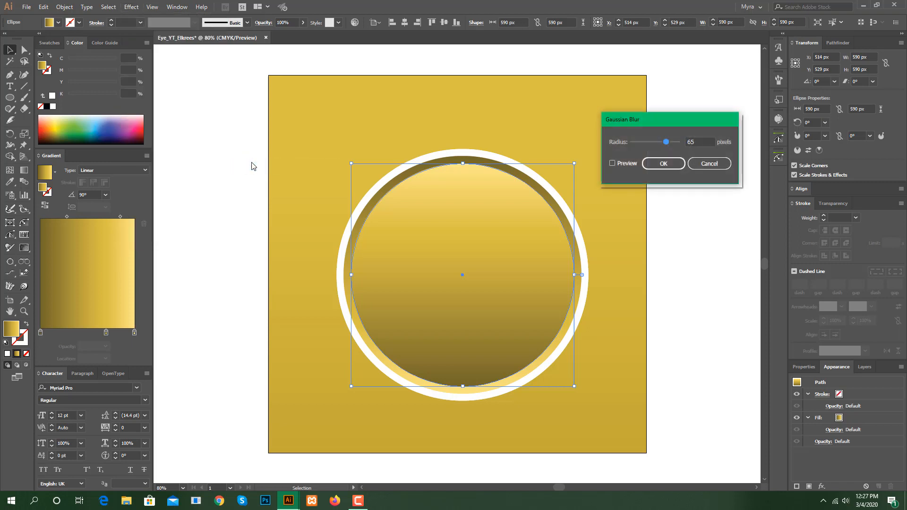
pyautogui.moveTo(665, 121); pyautogui.dragTo(675, 125)
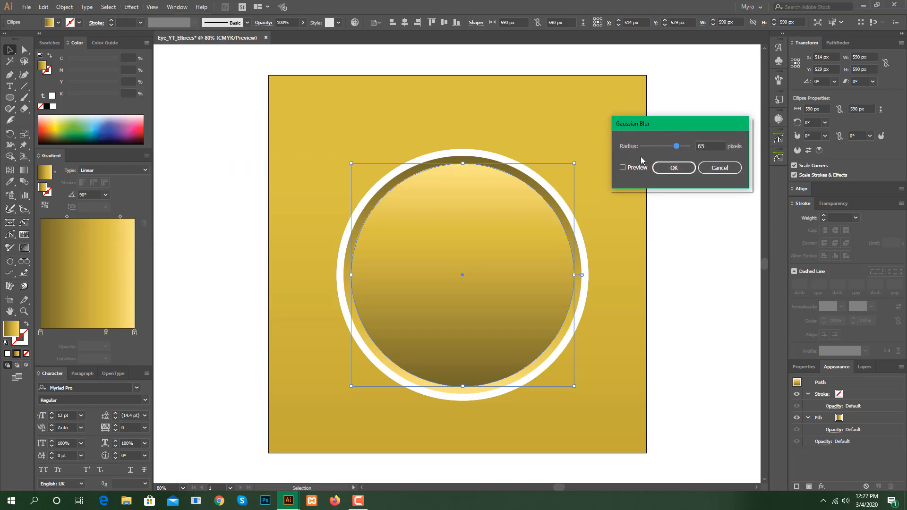
pyautogui.click(633, 169)
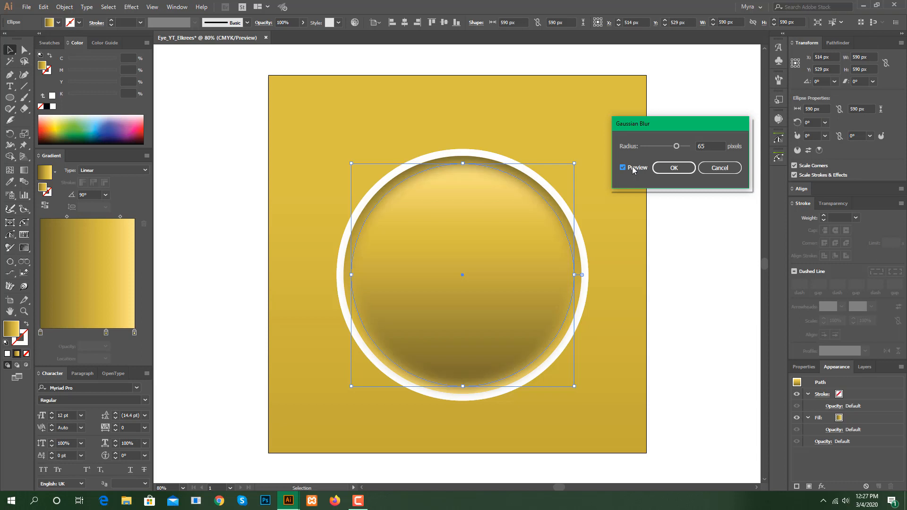
pyautogui.click(675, 168)
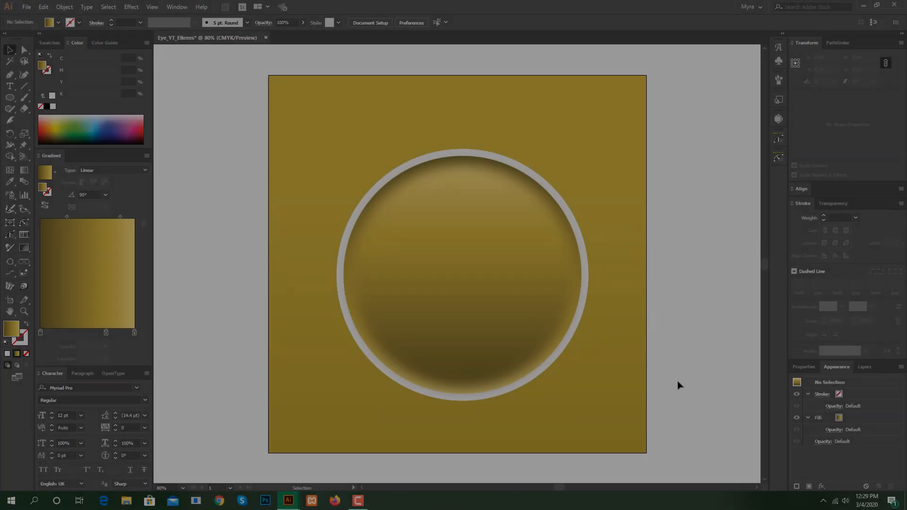
# Center both gradient circles horizontally and vertically on the artboard, leaving the background square out of the selection
pyautogui.moveTo(678, 381); pyautogui.dragTo(322, 149)
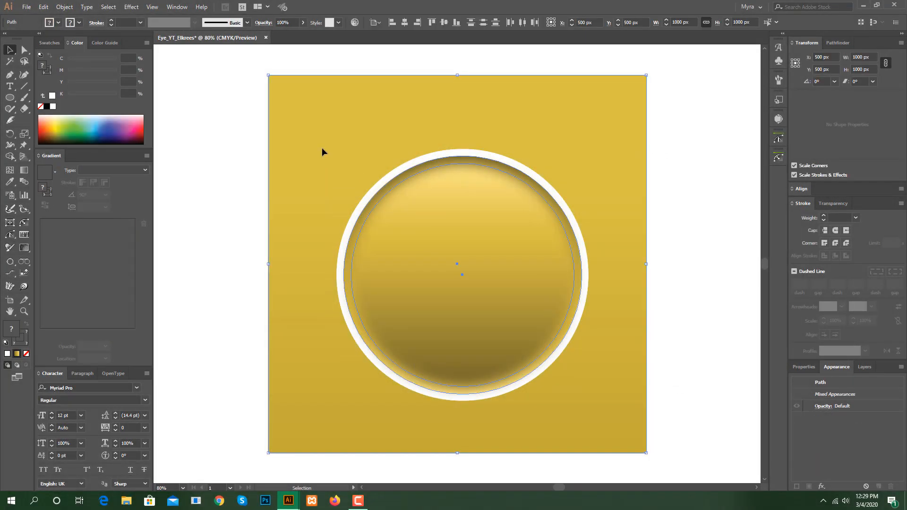
pyautogui.keyDown('shift'); pyautogui.click(626, 150); pyautogui.keyUp('shift')
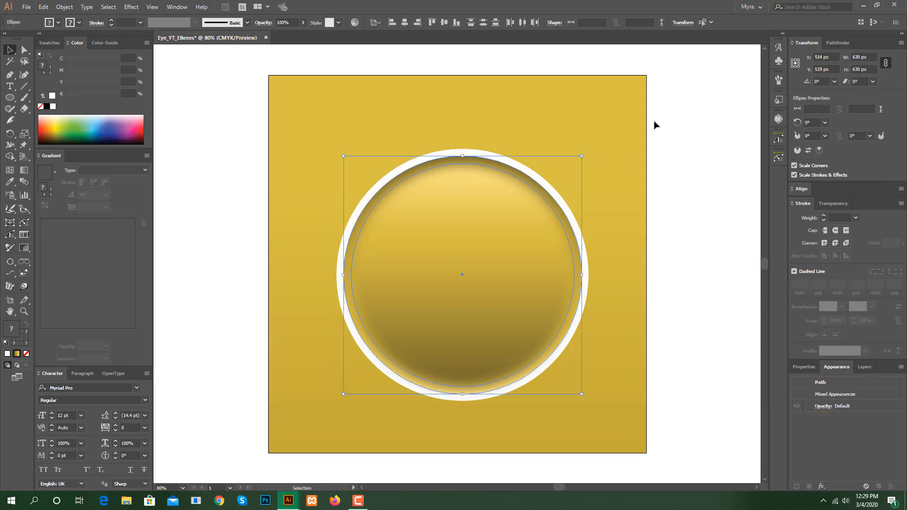
pyautogui.click(373, 23)
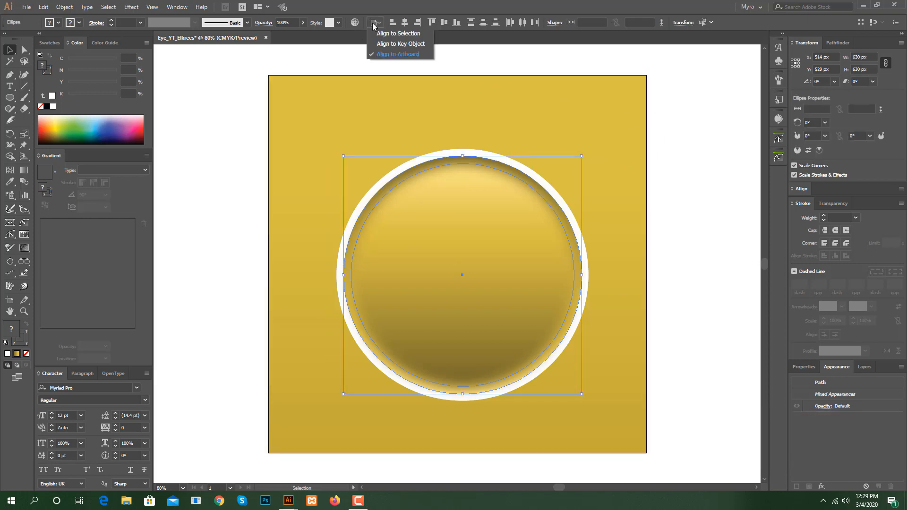
pyautogui.click(384, 54)
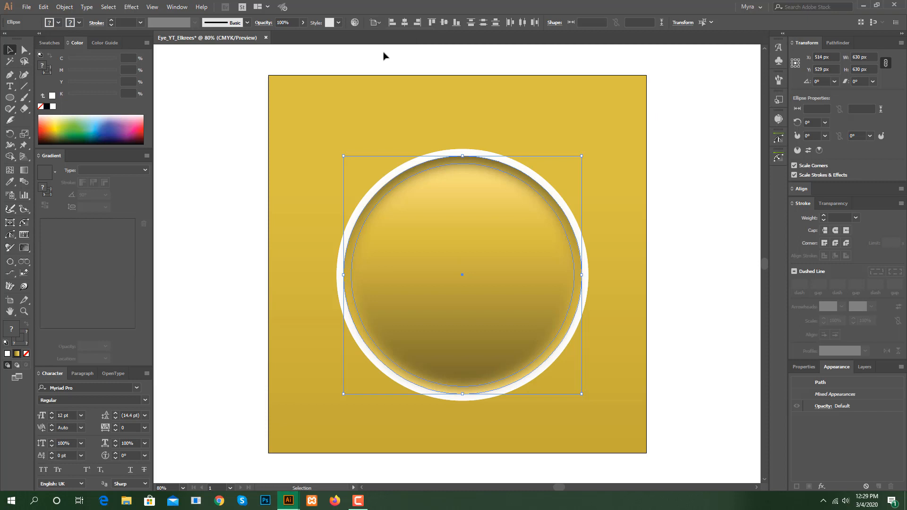
pyautogui.click(405, 22)
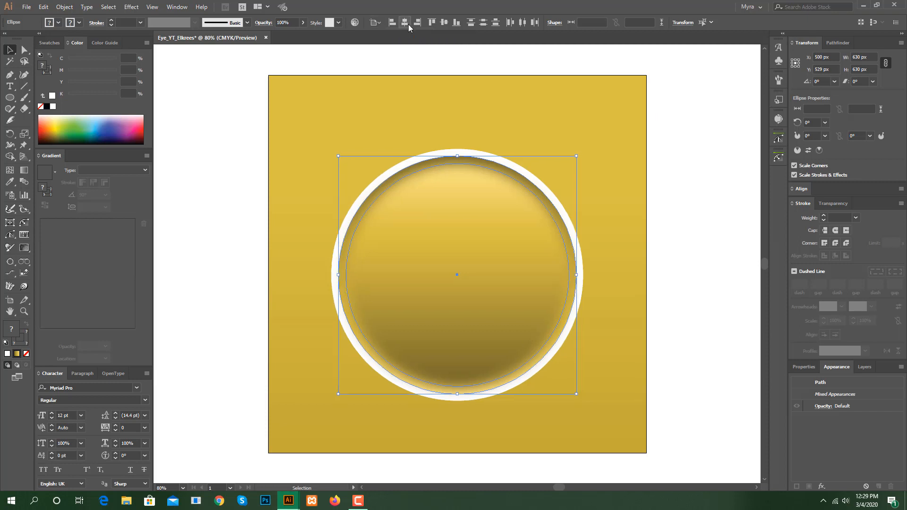
pyautogui.click(444, 27)
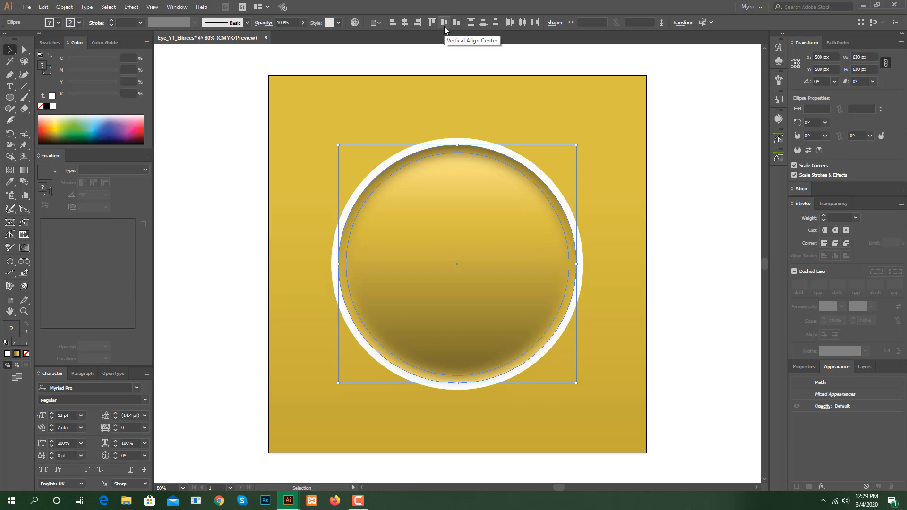
pyautogui.click(460, 58)
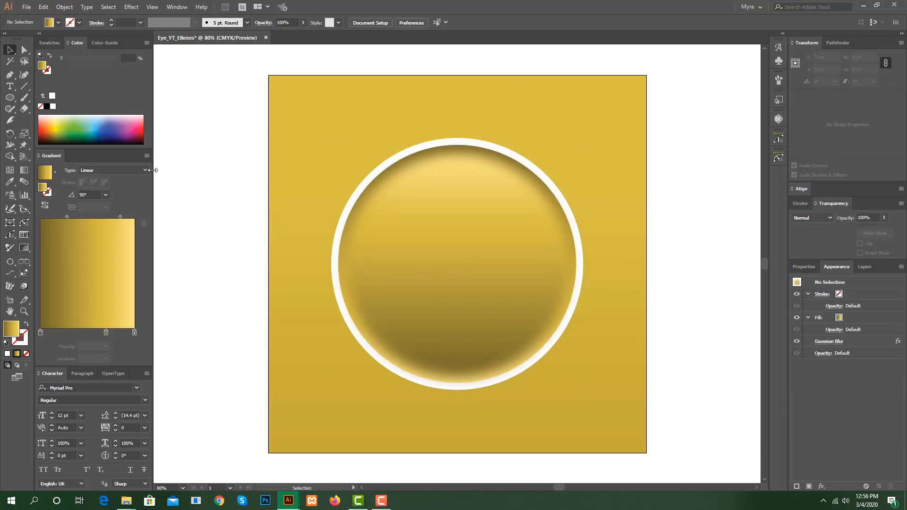
# Draw a circle about 318 px wide from the center of the rings and fill it with light grey C=6 M=4 Y=4 K=0
pyautogui.click(15, 98)
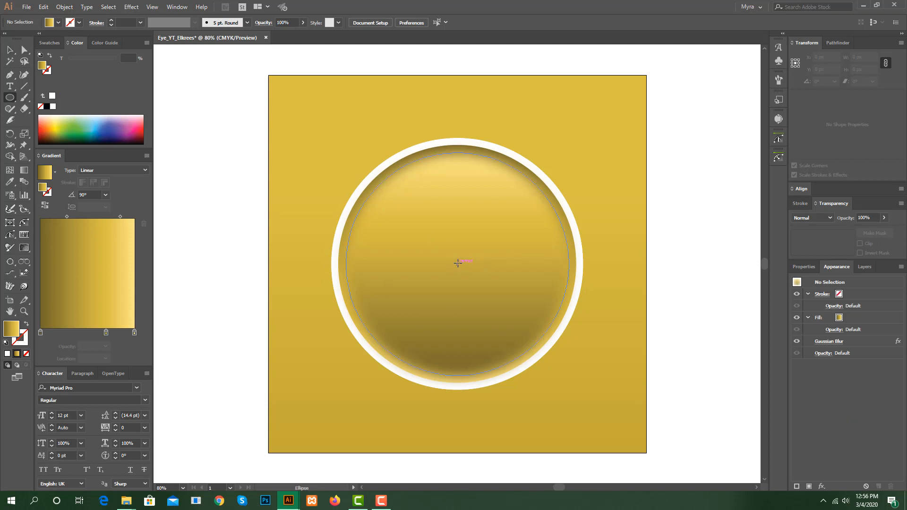
pyautogui.moveTo(457, 263)
pyautogui.mouseDown()
pyautogui.moveTo(502, 296)
pyautogui.moveTo(512, 324)
pyautogui.mouseUp()
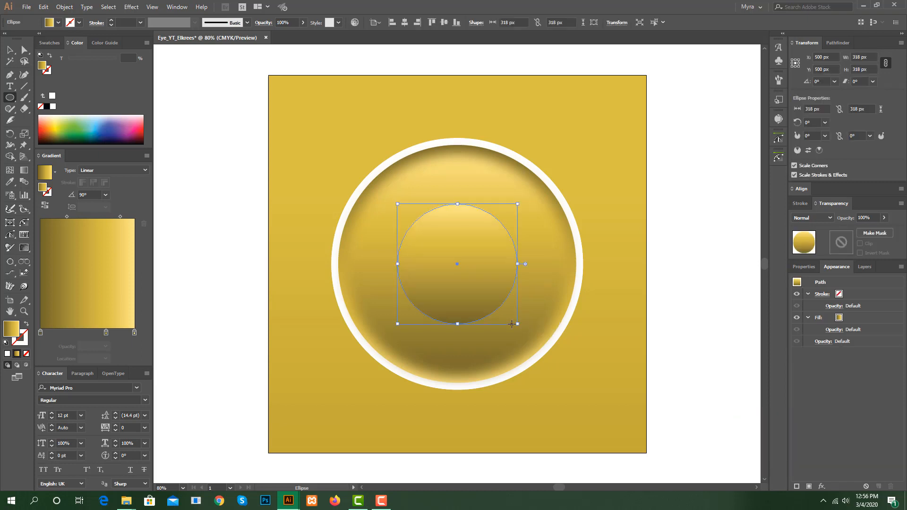
pyautogui.click(50, 43)
pyautogui.click(72, 105)
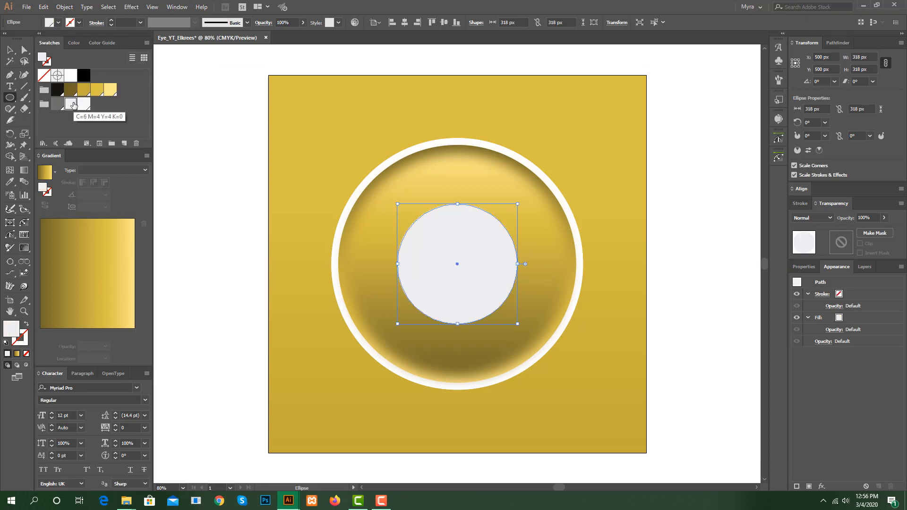
# Copy the light grey circle, paste it in front, and squash the duplicate from its center to about 222 px high
pyautogui.click(43, 7)
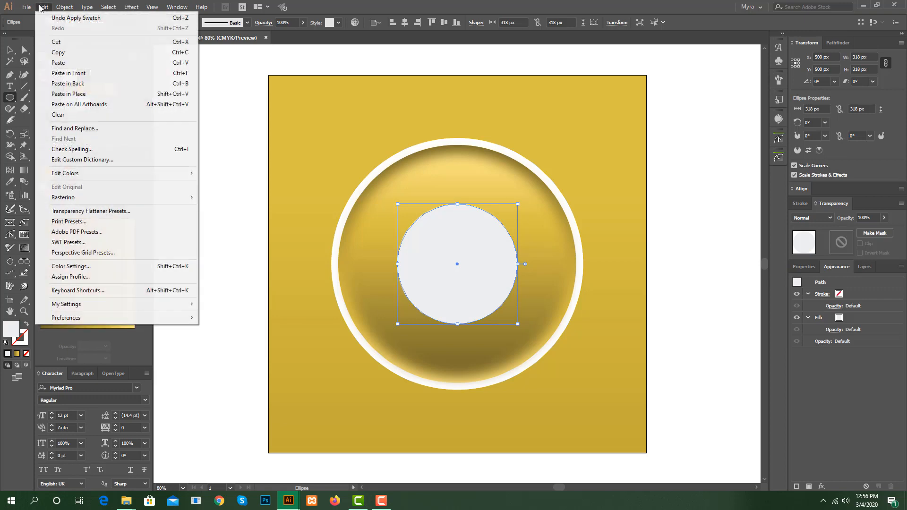
pyautogui.click(58, 52)
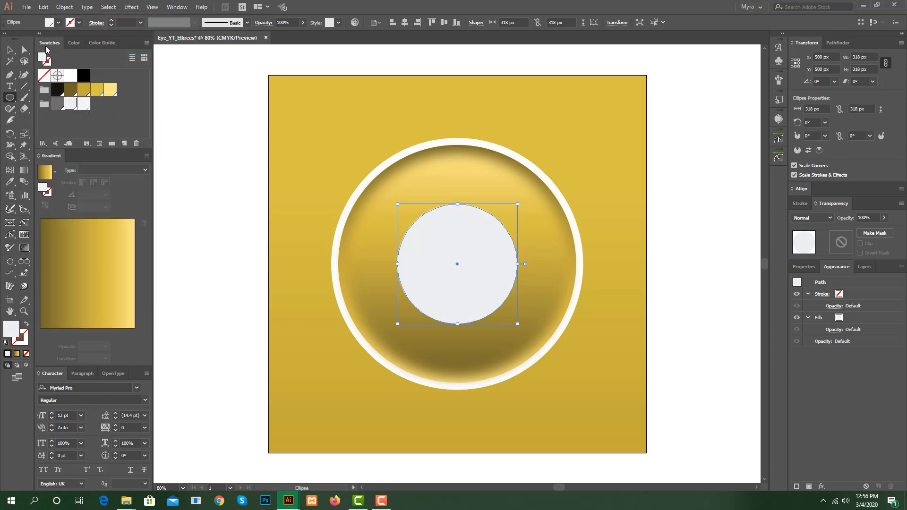
pyautogui.click(43, 7)
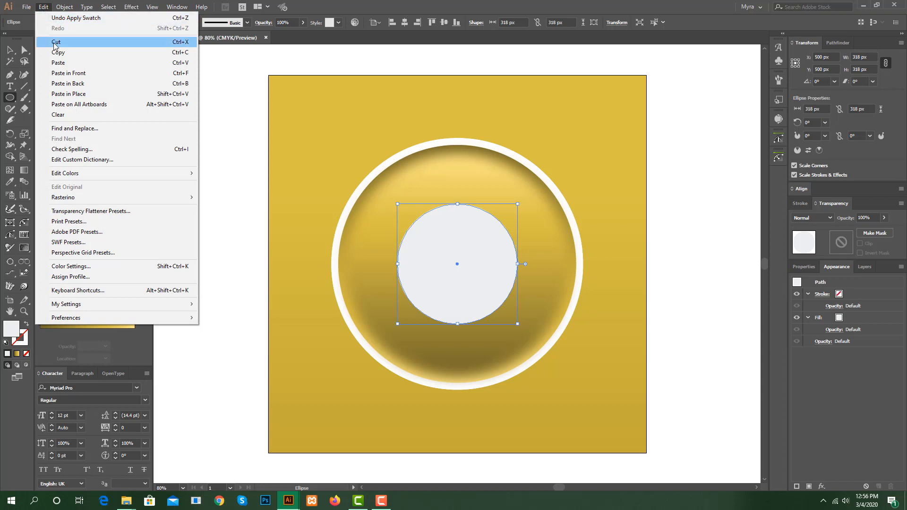
pyautogui.click(65, 73)
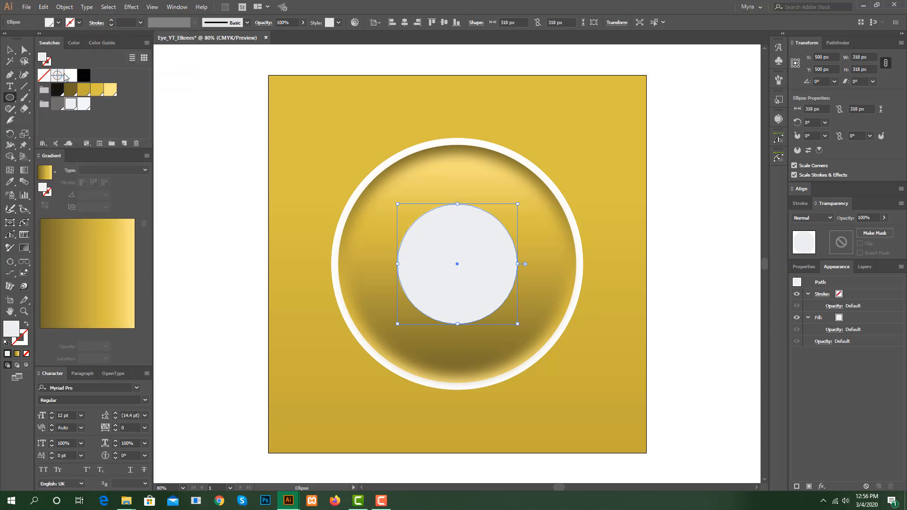
pyautogui.press('alt')
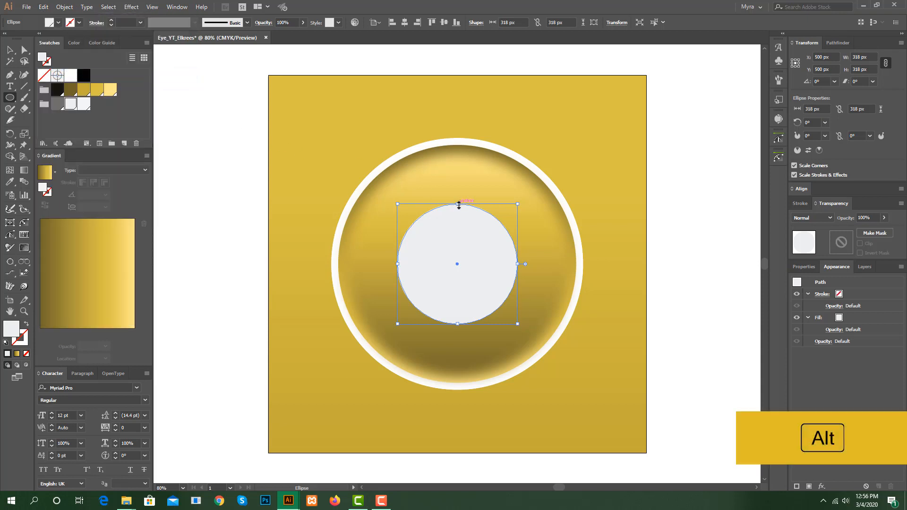
pyautogui.moveTo(459, 205); pyautogui.dragTo(466, 222)
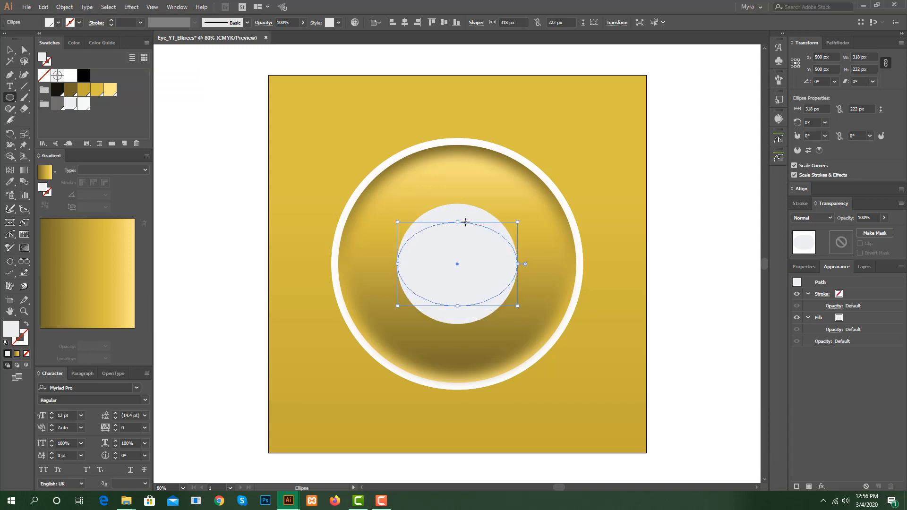
# Remove the ellipse area from the light grey circle with the Shape Builder tool, leaving an upper and a lower crescent
pyautogui.click(9, 52)
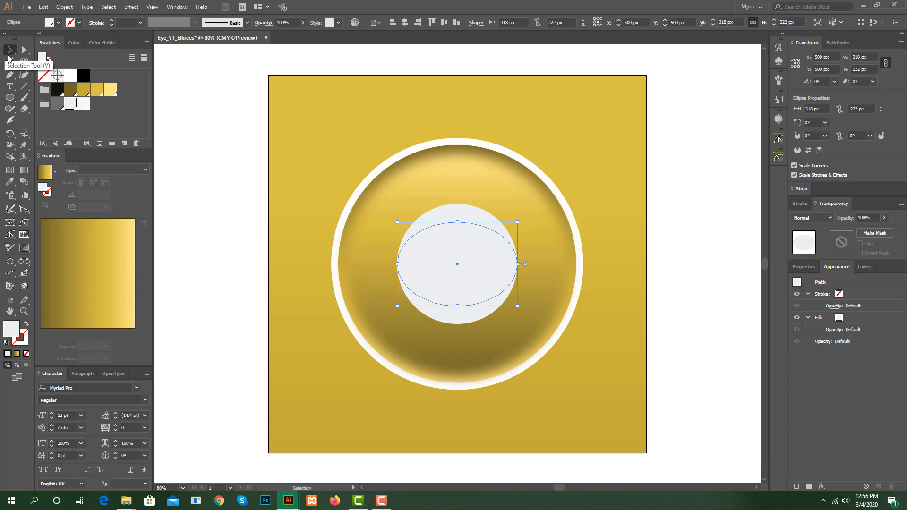
pyautogui.press('shift')
pyautogui.keyDown('shift'); pyautogui.click(469, 215); pyautogui.keyUp('shift')
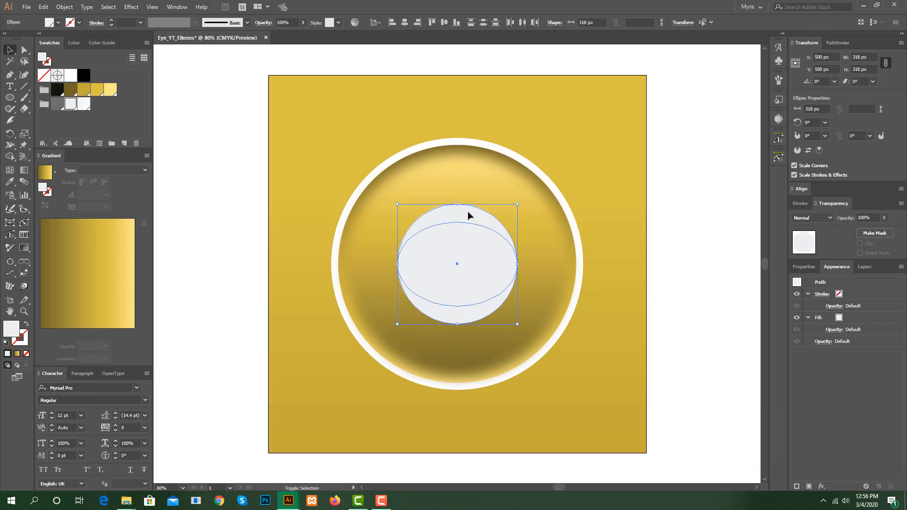
pyautogui.click(13, 157)
pyautogui.press('alt')
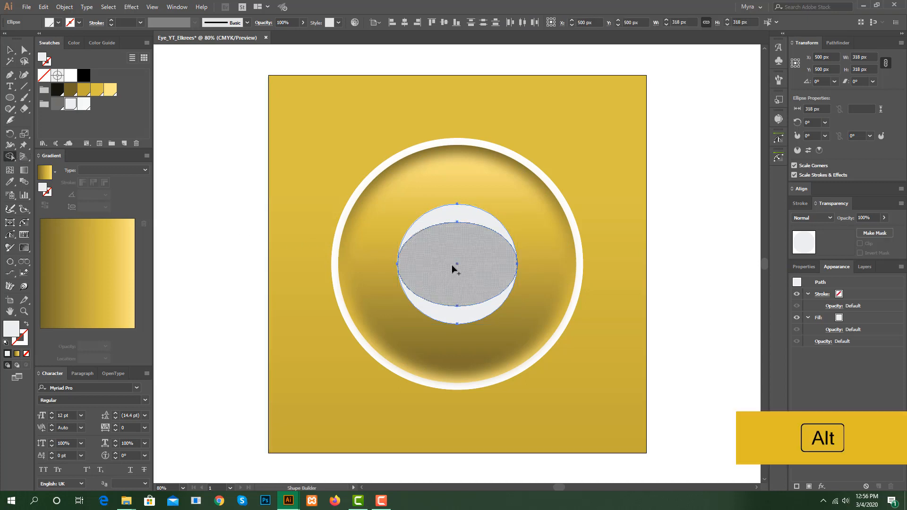
pyautogui.moveTo(447, 268); pyautogui.dragTo(496, 269)
pyautogui.click(470, 220)
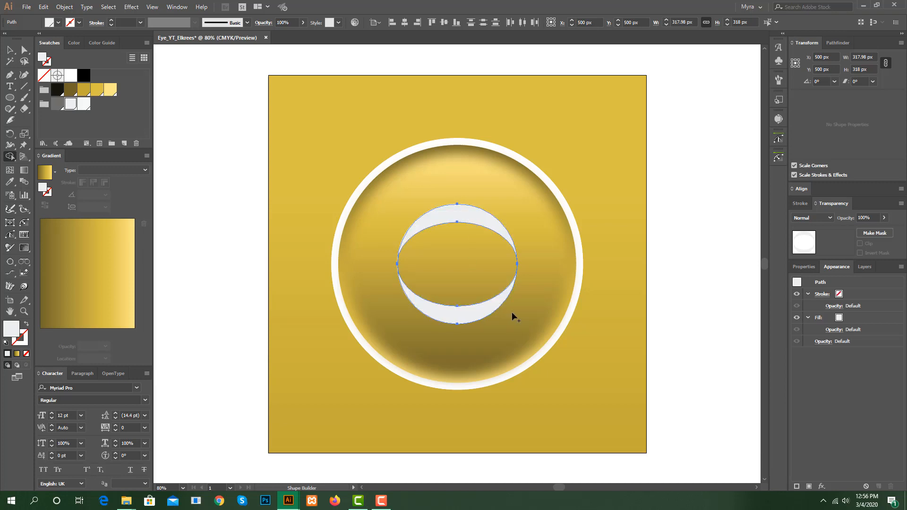
# Fill the upper crescent with pale yellow C=1 M=6 Y=58 K=0 and the lower one with gold C=27 M=27 Y=96 K=1
pyautogui.click(9, 49)
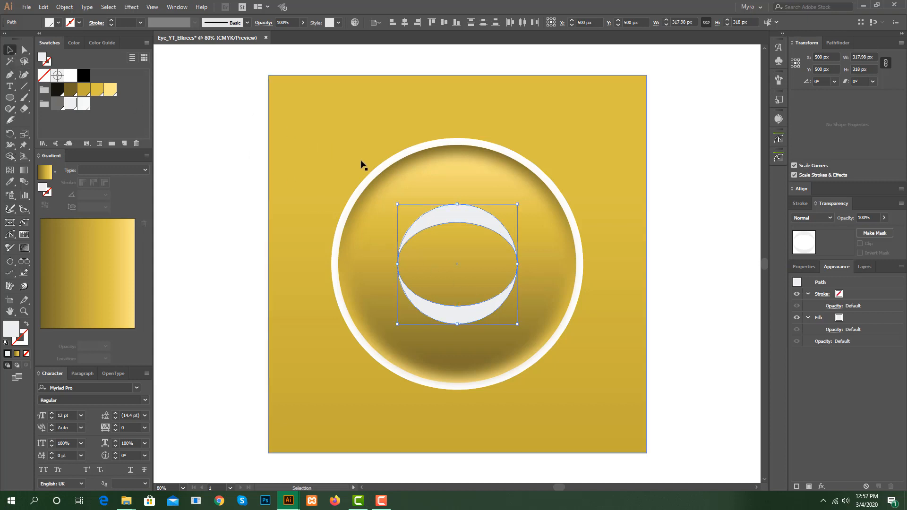
pyautogui.click(513, 227)
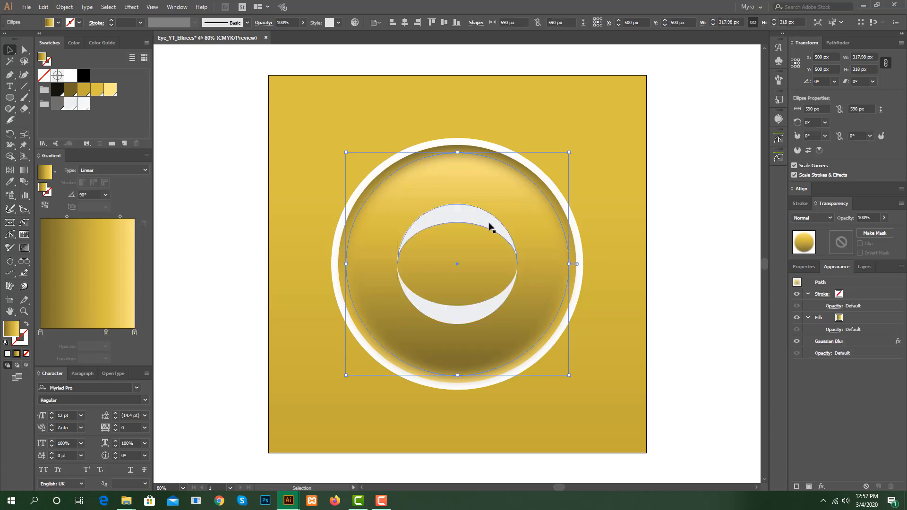
pyautogui.click(485, 225)
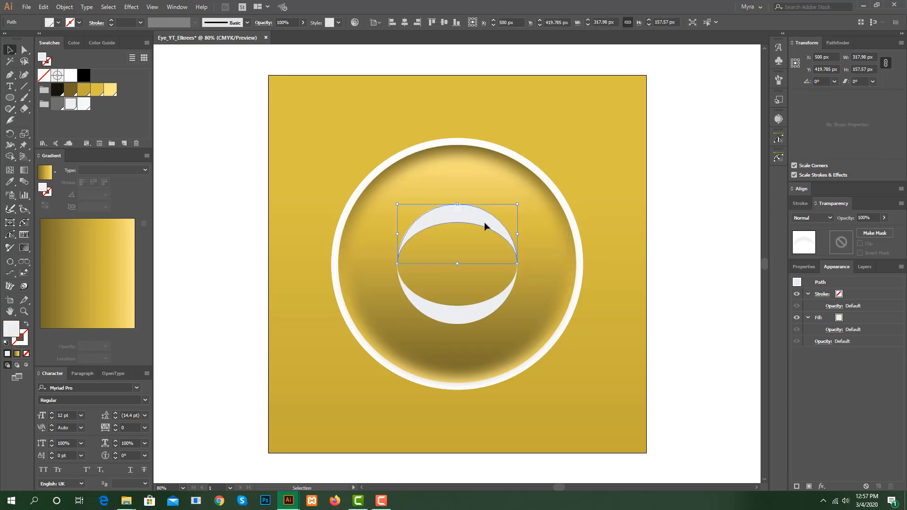
pyautogui.click(111, 91)
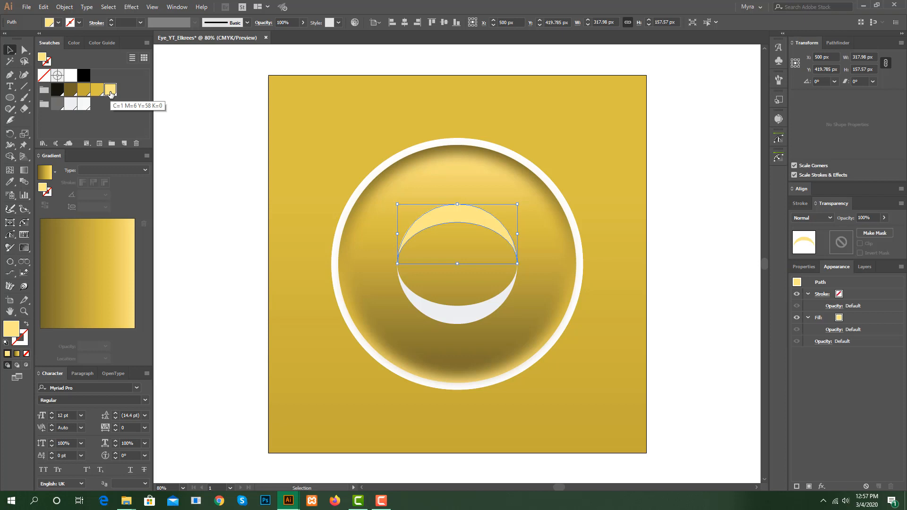
pyautogui.click(441, 316)
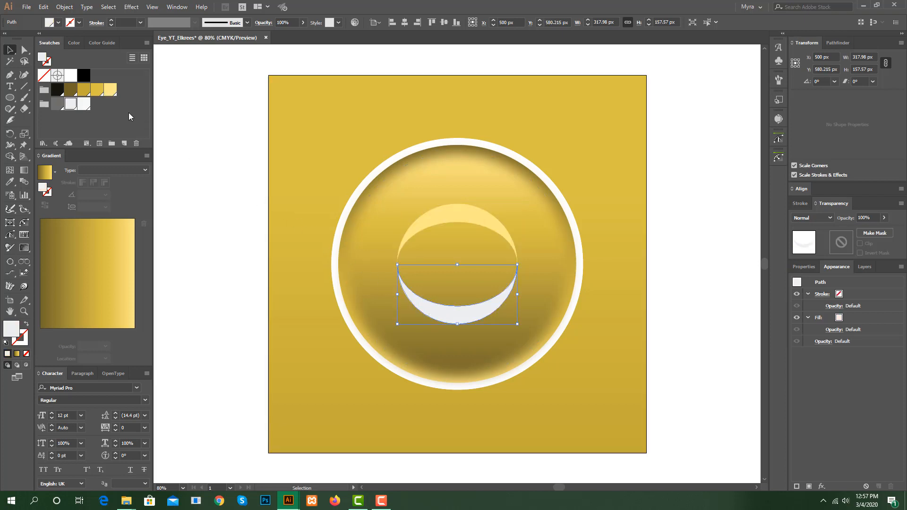
pyautogui.click(84, 90)
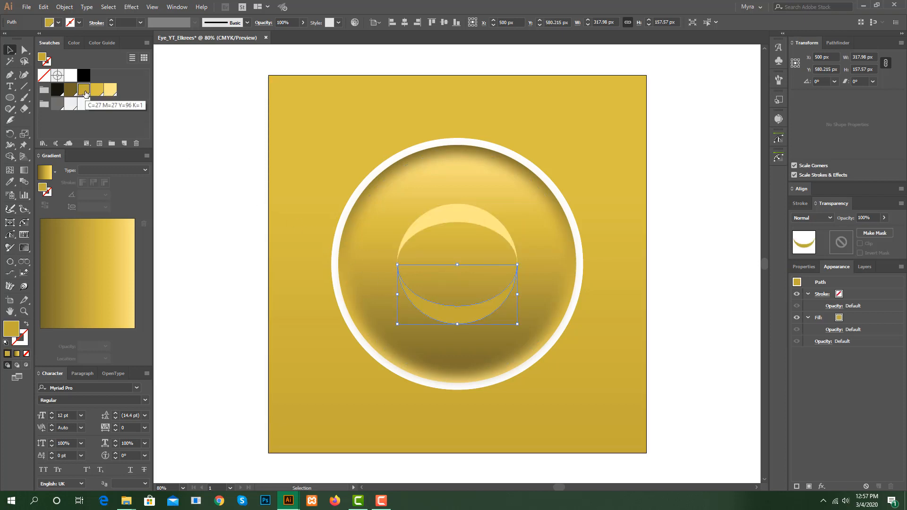
# Set the lower crescent's blending mode to Multiply and its opacity to 70%
pyautogui.click(830, 218)
pyautogui.click(816, 249)
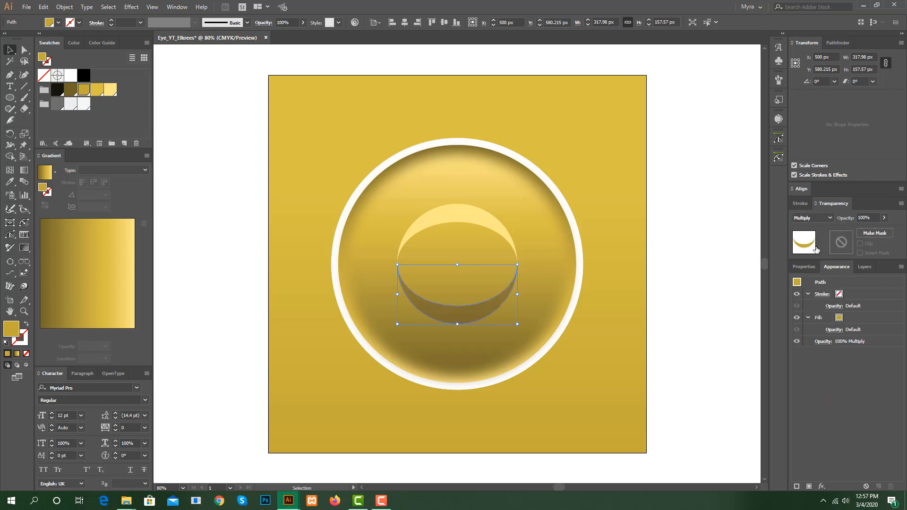
pyautogui.click(874, 219)
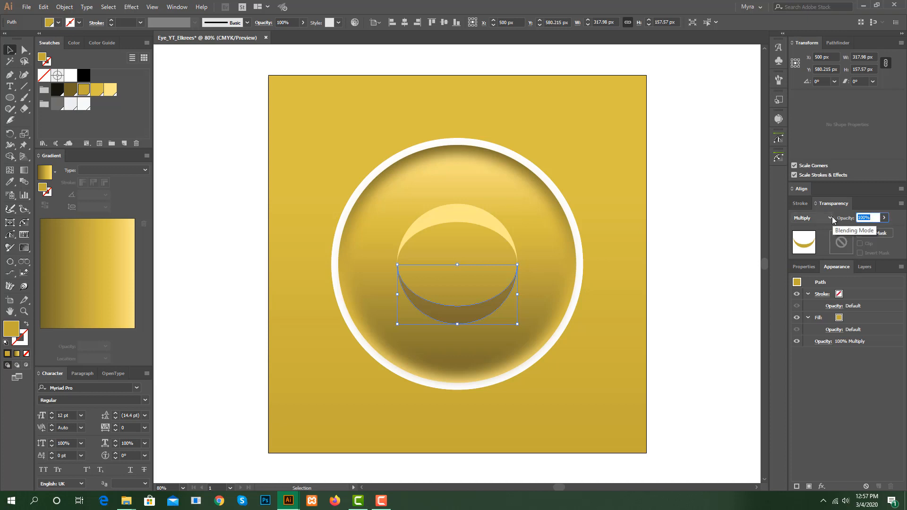
pyautogui.write('70')
pyautogui.press('Return')
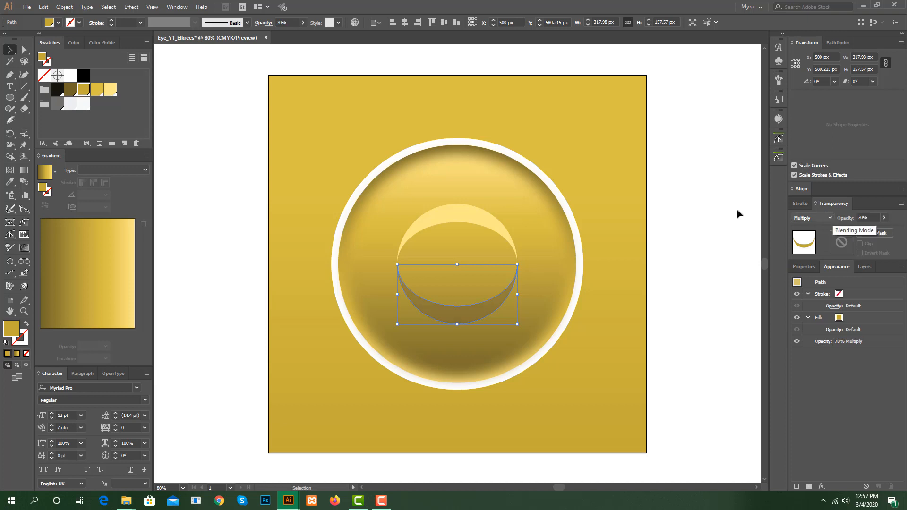
# Set the upper crescent's blending mode to Screen and its opacity to 80%
pyautogui.click(504, 232)
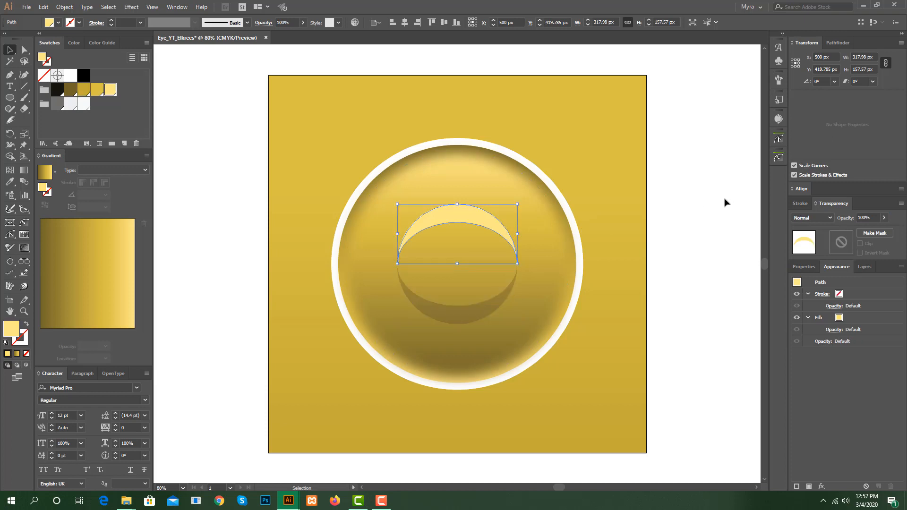
pyautogui.click(815, 217)
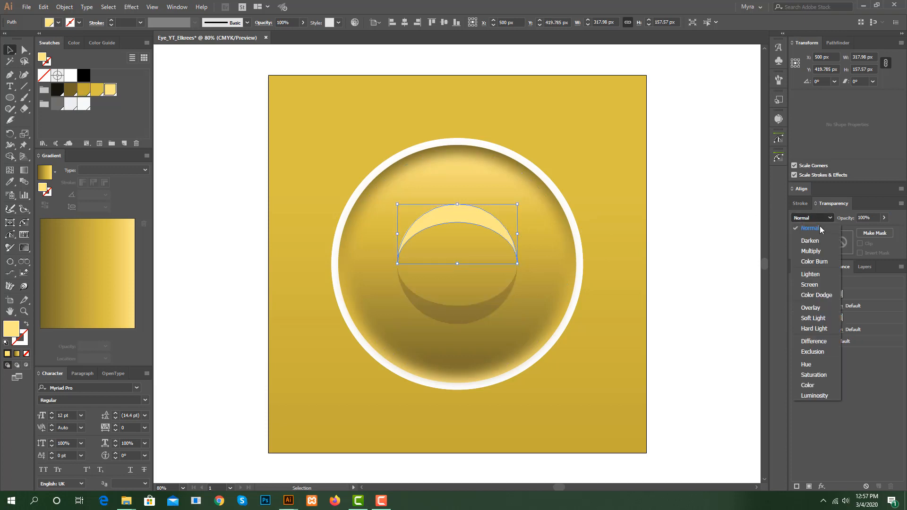
pyautogui.click(810, 285)
pyautogui.click(865, 218)
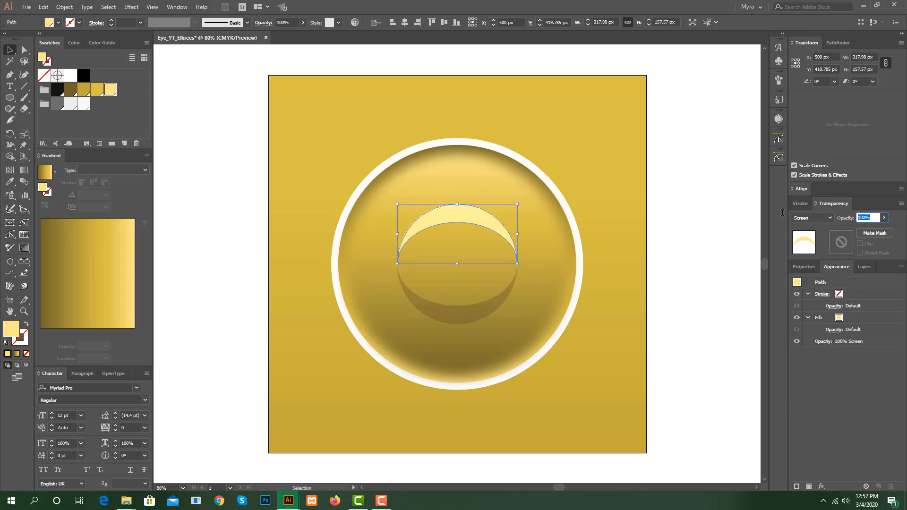
pyautogui.write('80')
pyautogui.press('Return')
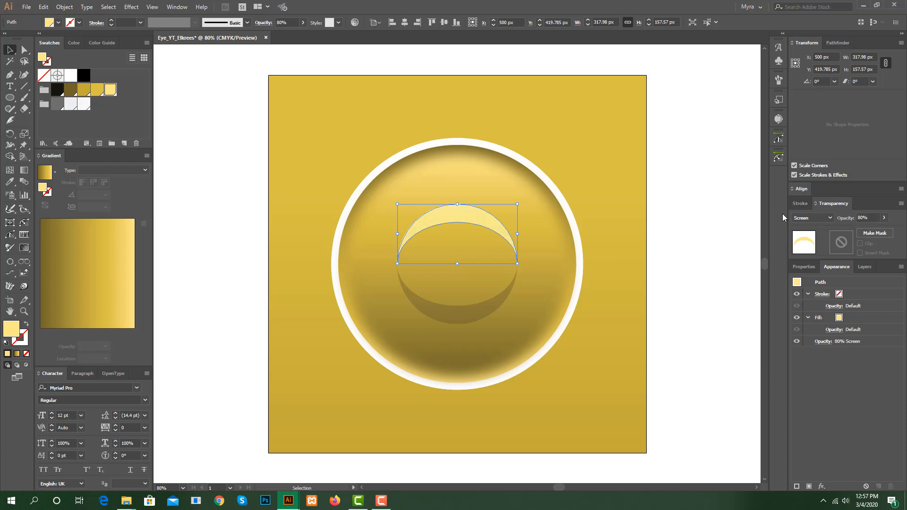
# Apply a Gaussian Blur with a 28-pixel radius to both the upper and lower crescents
pyautogui.keyDown('shift'); pyautogui.click(475, 319); pyautogui.keyUp('shift')
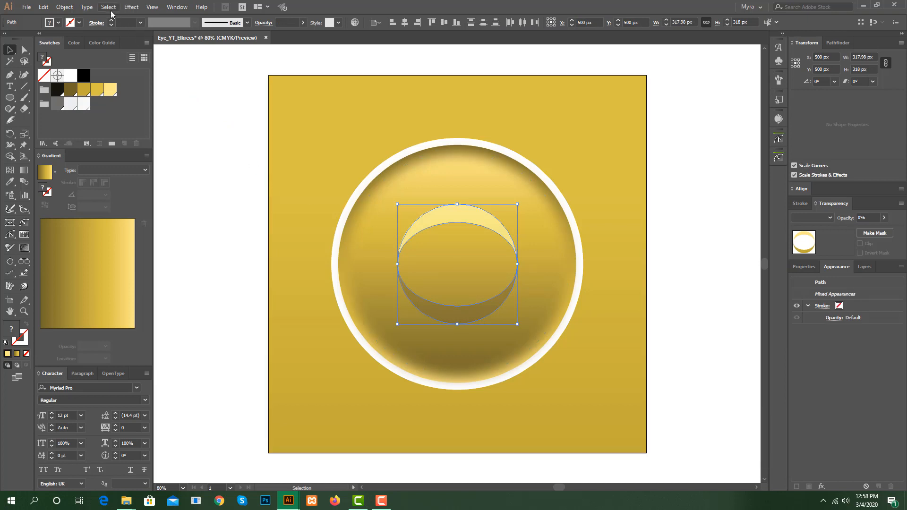
pyautogui.click(131, 7)
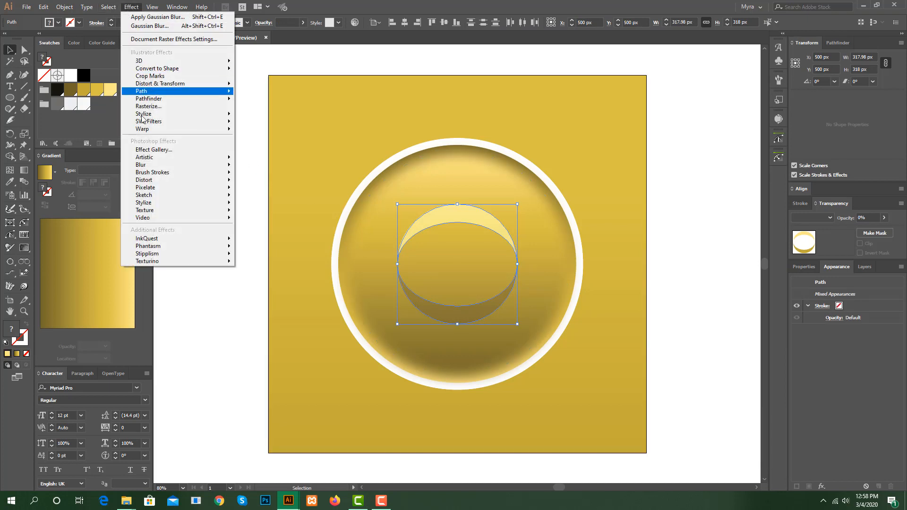
pyautogui.moveTo(158, 165)
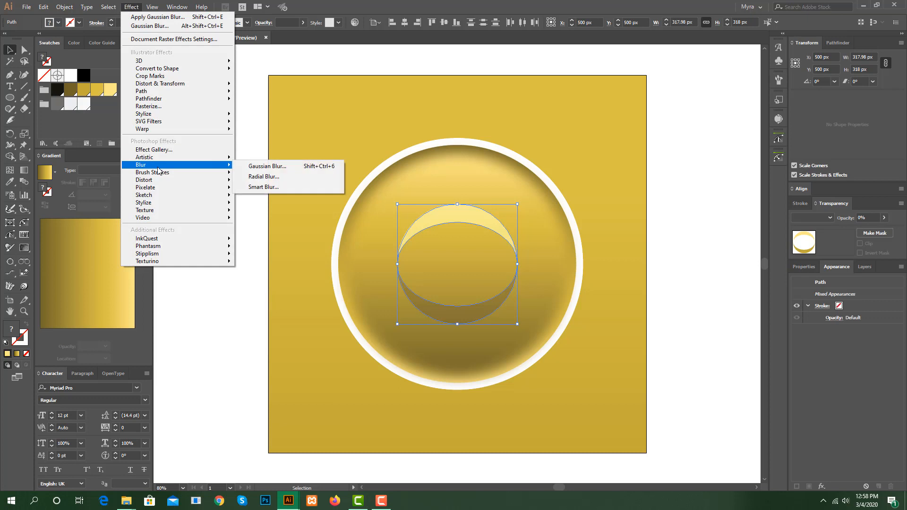
pyautogui.click(252, 166)
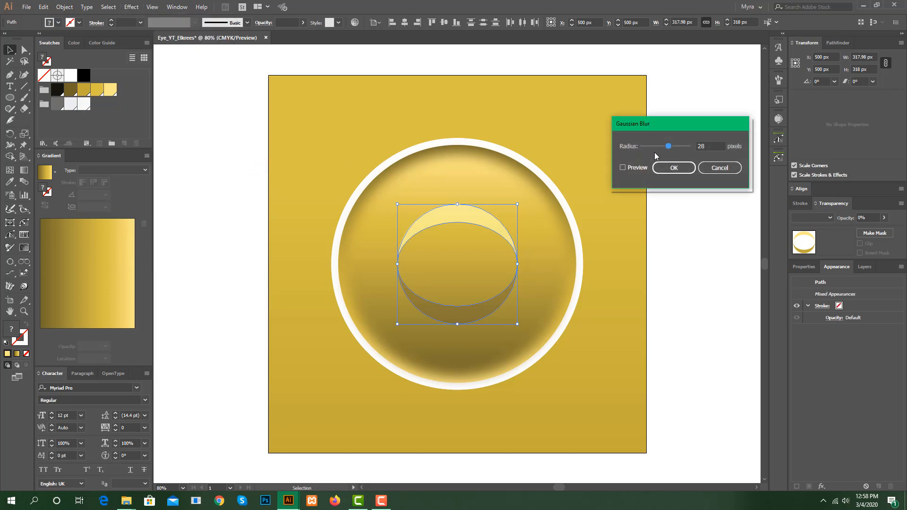
pyautogui.click(623, 167)
pyautogui.click(684, 169)
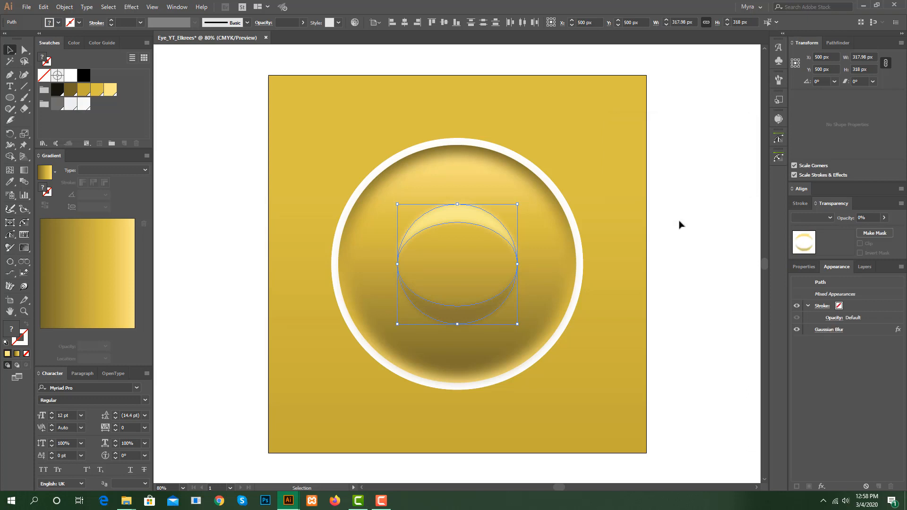
pyautogui.click(250, 127)
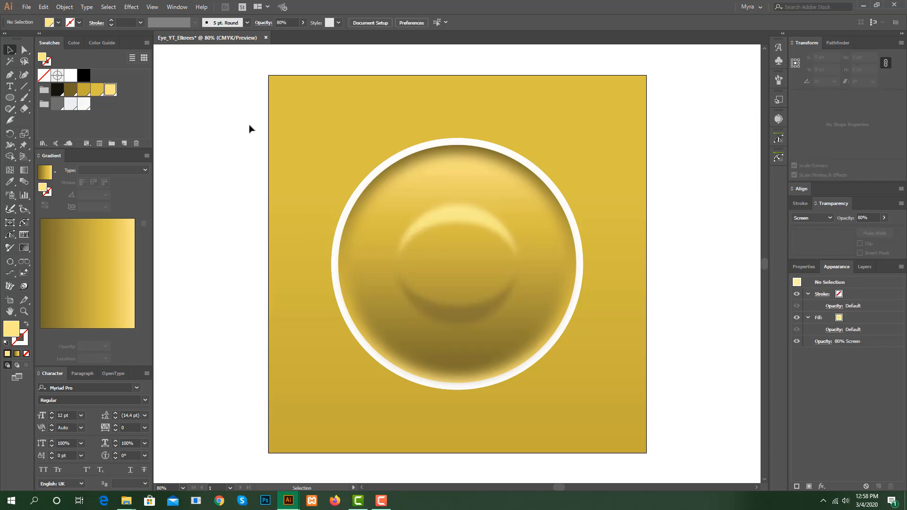
# Nudge the upper crescent up 10 px and the lower crescent down 20 px
pyautogui.click(446, 217)
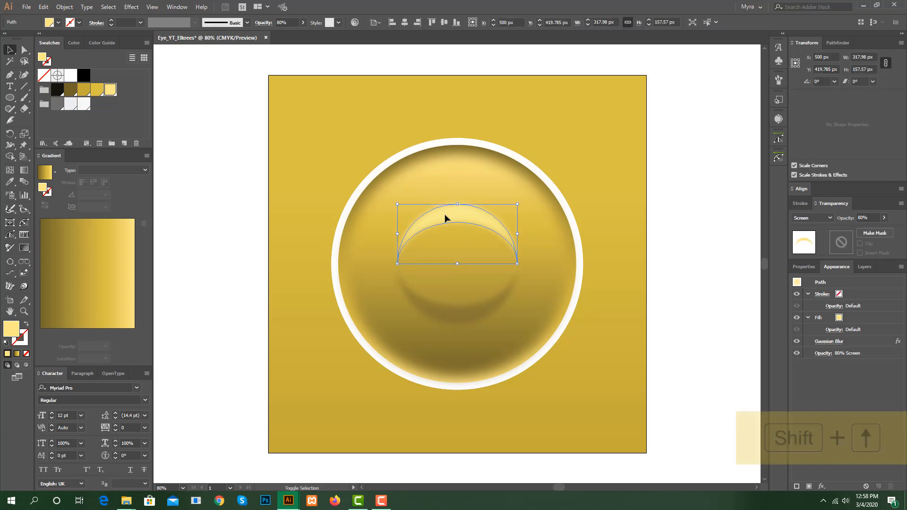
pyautogui.hotkey('shift', 'Up')
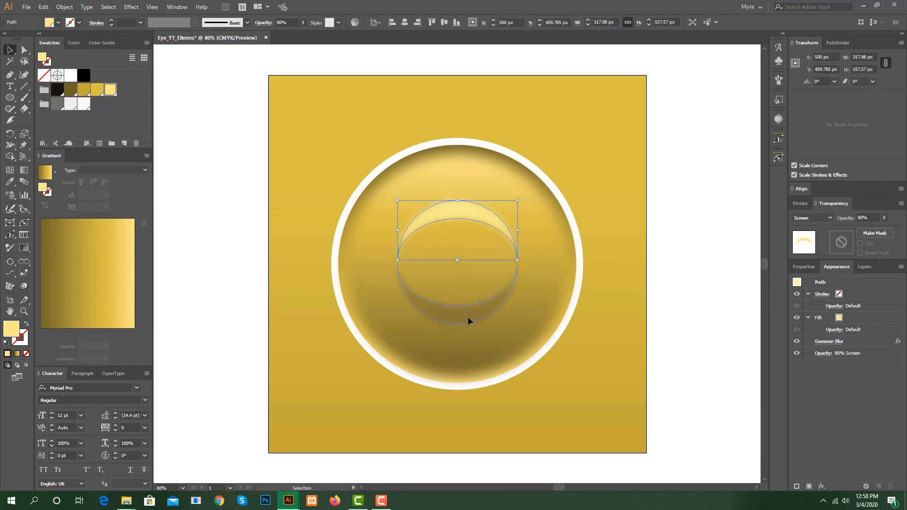
pyautogui.click(468, 320)
pyautogui.hotkey('shift', 'Down')
pyautogui.hotkey('shift', 'Down')
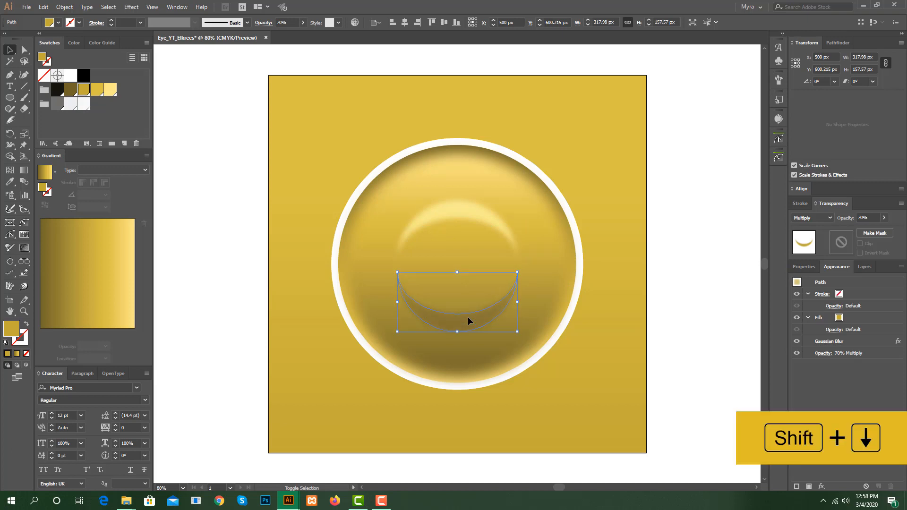
pyautogui.click(234, 184)
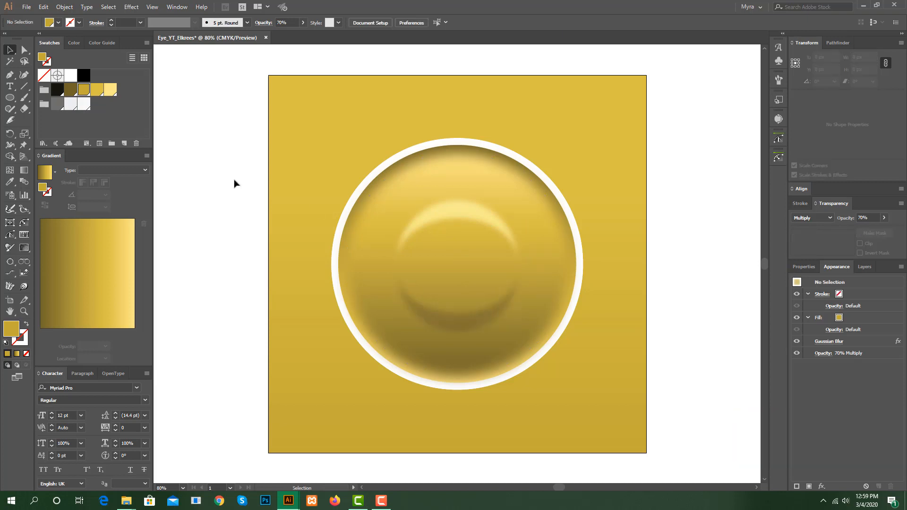
# Paste the copied light grey circle in front of the artwork and nudge it up 3 px
pyautogui.click(44, 7)
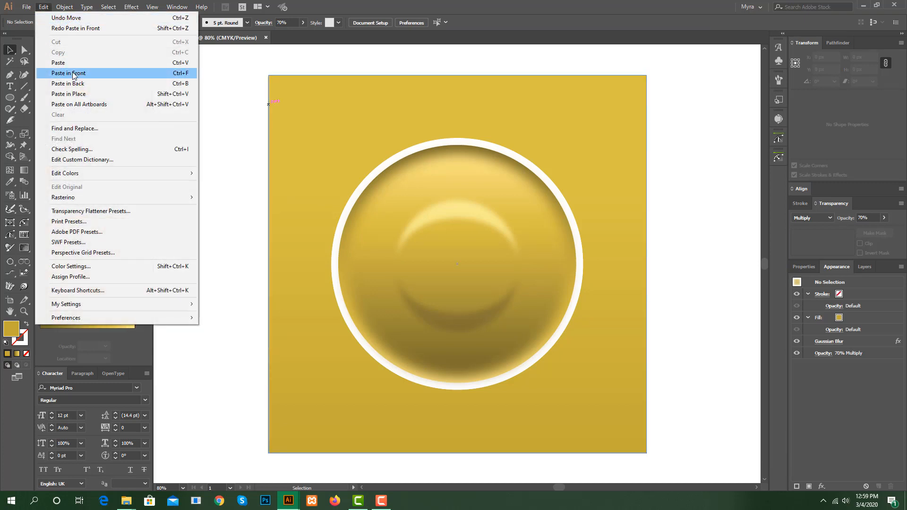
pyautogui.click(71, 72)
pyautogui.click(231, 172)
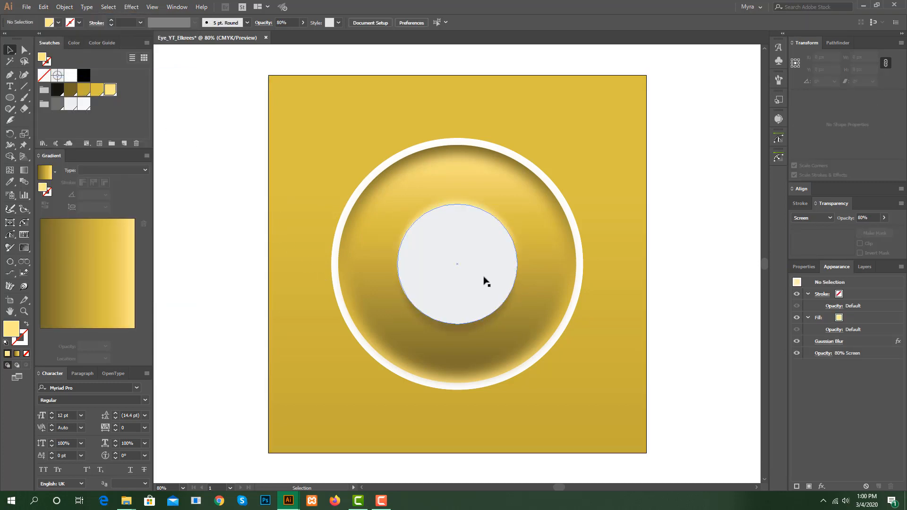
pyautogui.click(484, 281)
pyautogui.press('Up')
pyautogui.press('Up')
pyautogui.press('Up')
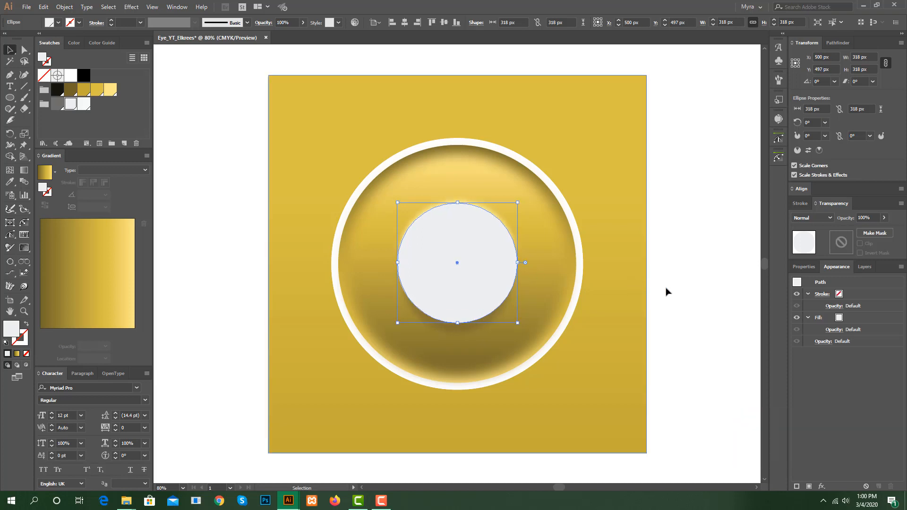
# Paste another light grey circle in front and fill it with a linear gradient from dark grey to near-white
pyautogui.click(43, 7)
pyautogui.click(69, 73)
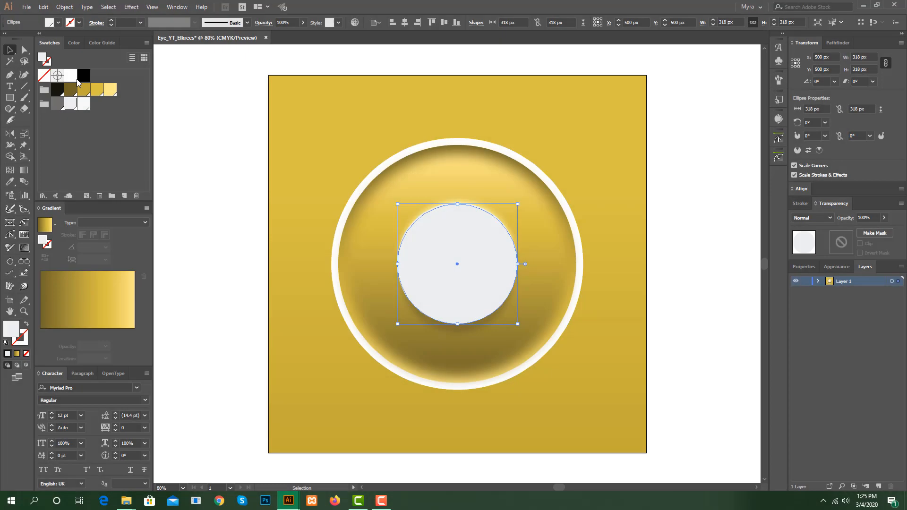
pyautogui.moveTo(57, 103)
pyautogui.mouseDown()
pyautogui.moveTo(59, 222)
pyautogui.moveTo(51, 326)
pyautogui.moveTo(41, 332)
pyautogui.mouseUp()
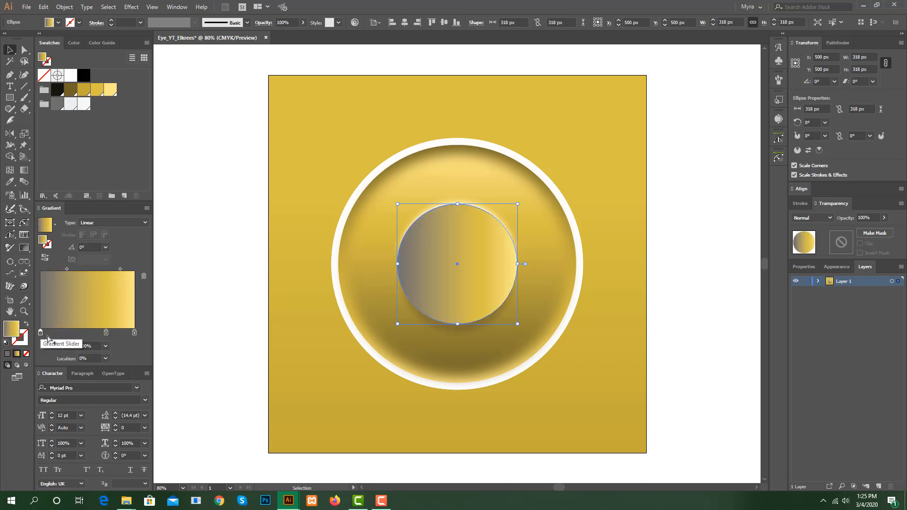
pyautogui.moveTo(83, 104); pyautogui.dragTo(119, 359)
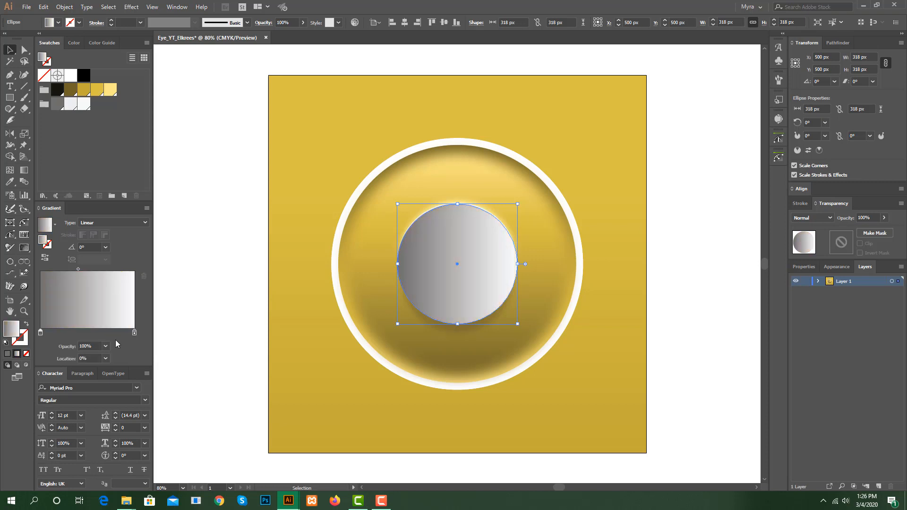
# Set the grey gradient's angle to 90° and the location of its near-white stop to 60%
pyautogui.click(105, 247)
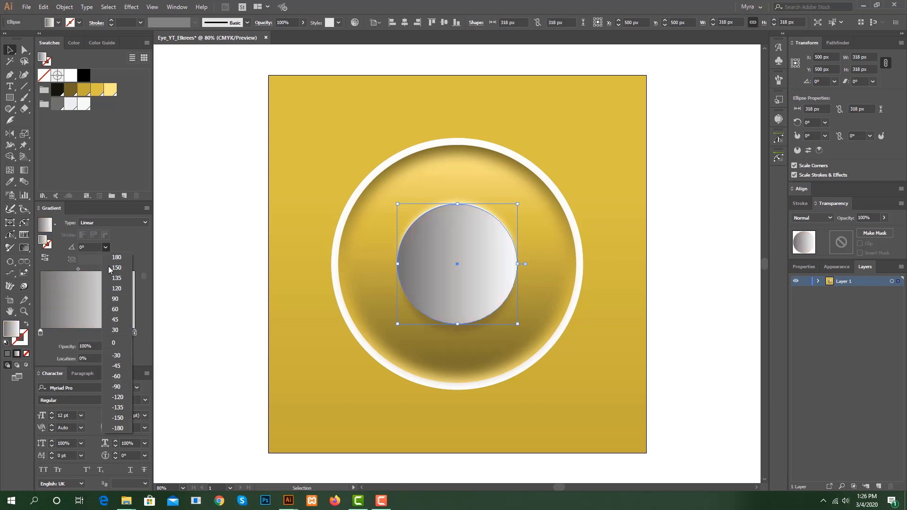
pyautogui.click(109, 297)
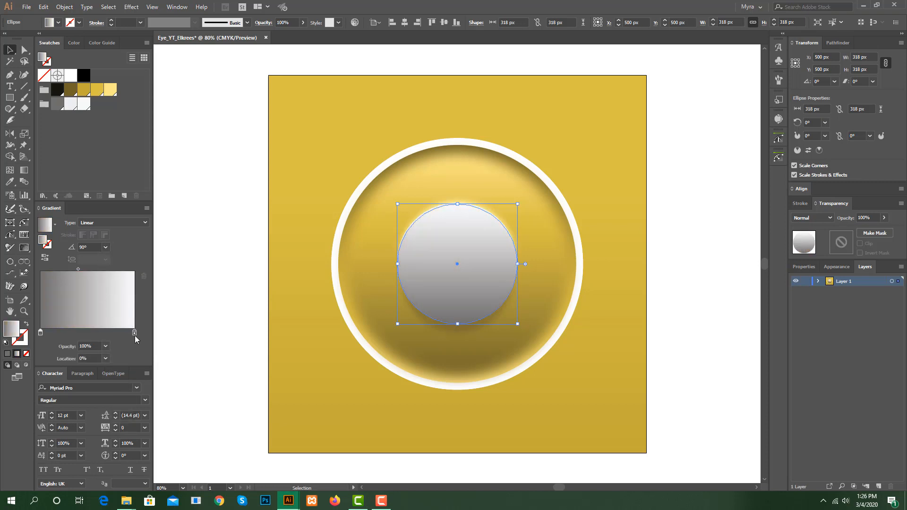
pyautogui.click(106, 358)
pyautogui.click(115, 430)
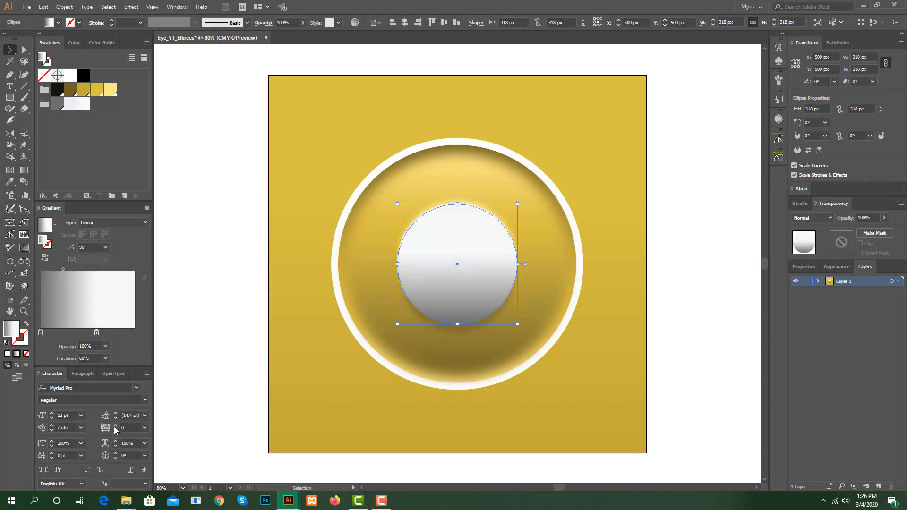
pyautogui.click(63, 268)
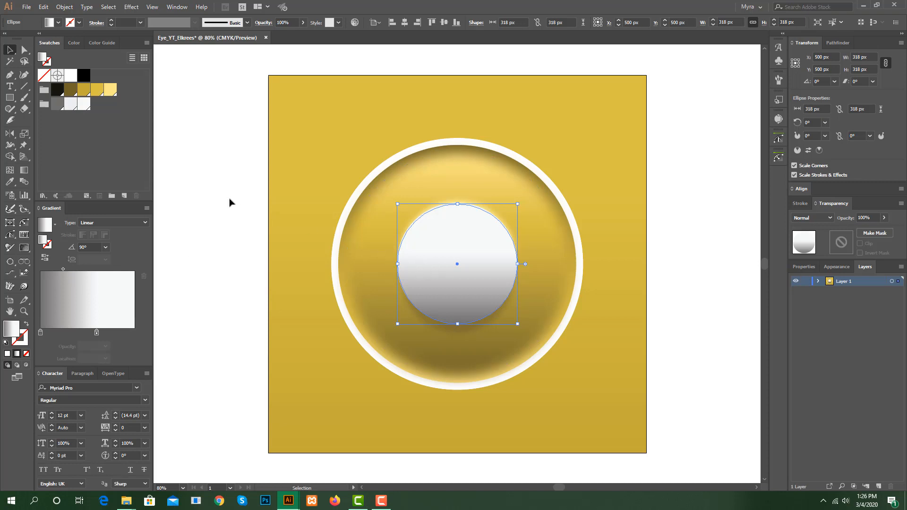
# Copy the grey gradient circle and paste the duplicate in front
pyautogui.click(43, 7)
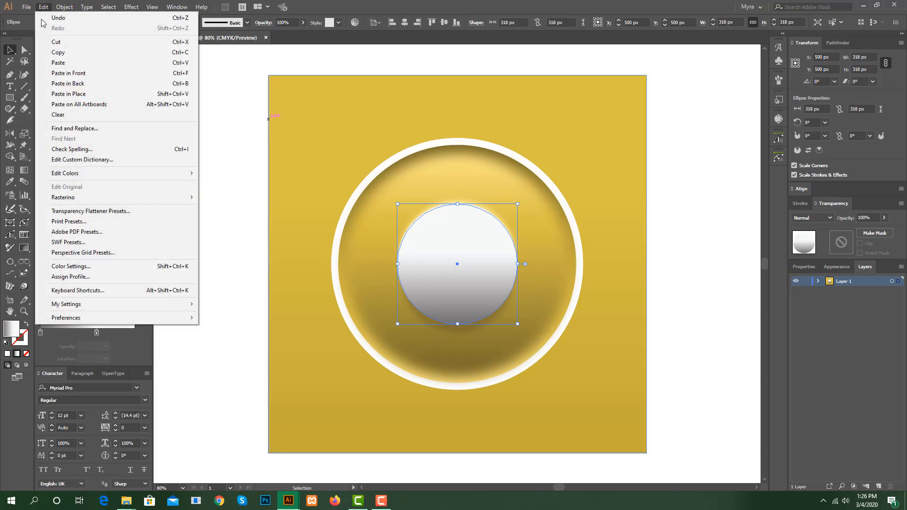
pyautogui.click(53, 54)
pyautogui.click(43, 7)
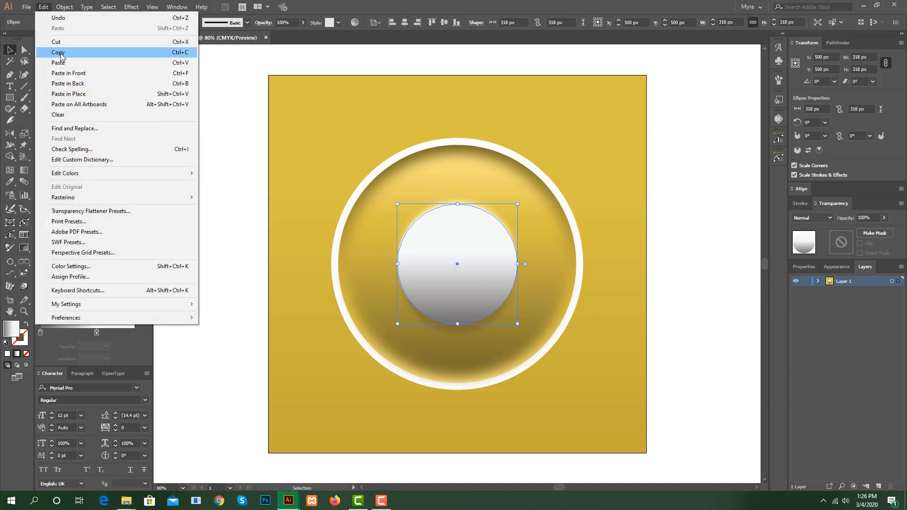
pyautogui.click(62, 73)
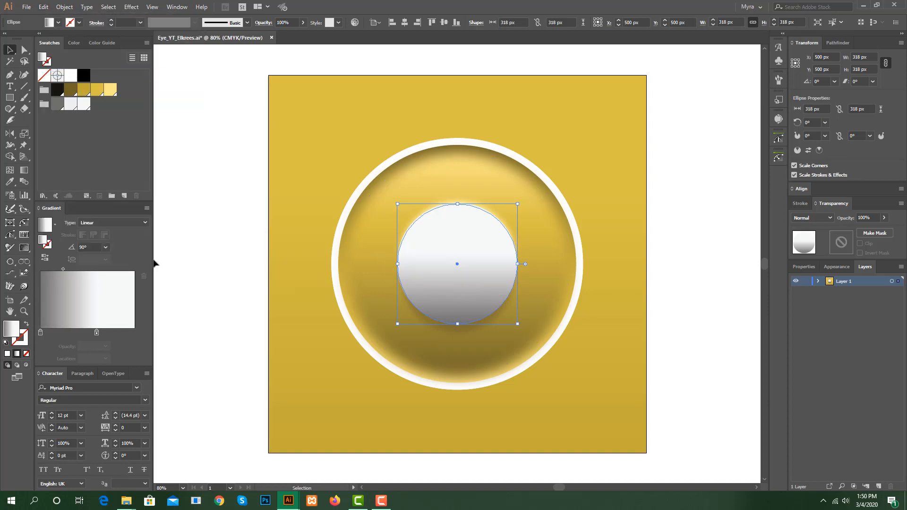
# Change the duplicate circle's gradient type to Radial and reverse the gradient so the light colour starts at the center
pyautogui.click(106, 224)
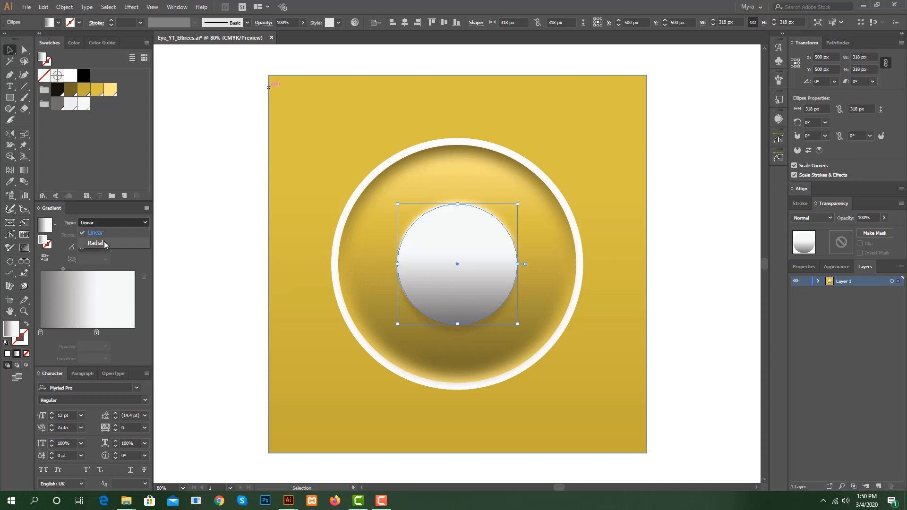
pyautogui.click(103, 241)
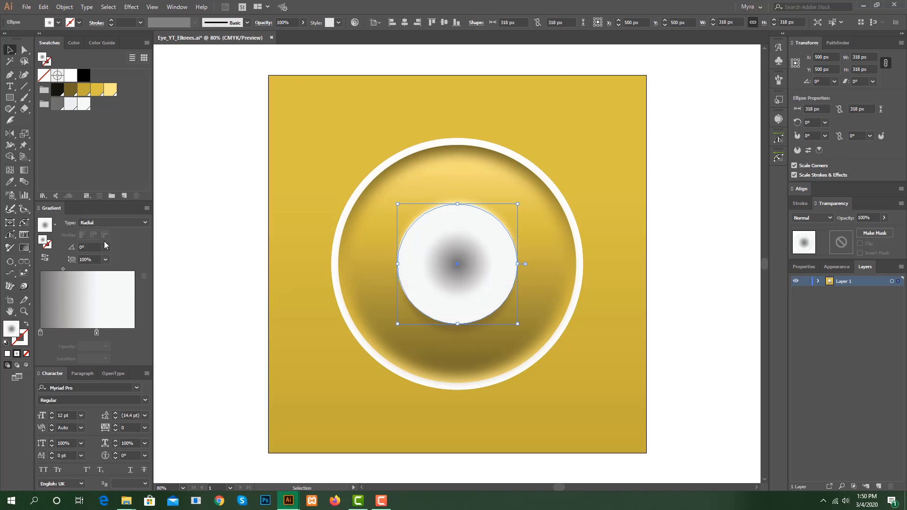
pyautogui.click(49, 258)
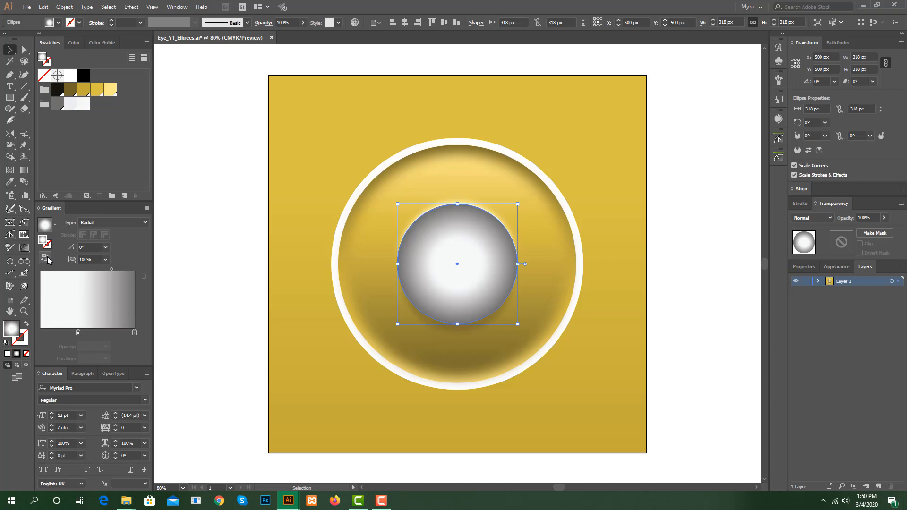
# Set the location of the radial gradient's near-white stop to 75%
pyautogui.click(78, 332)
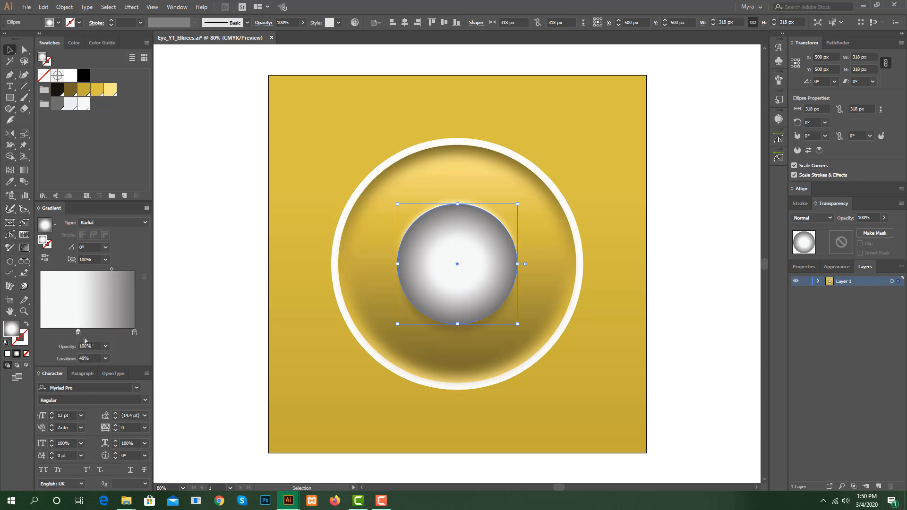
pyautogui.click(108, 360)
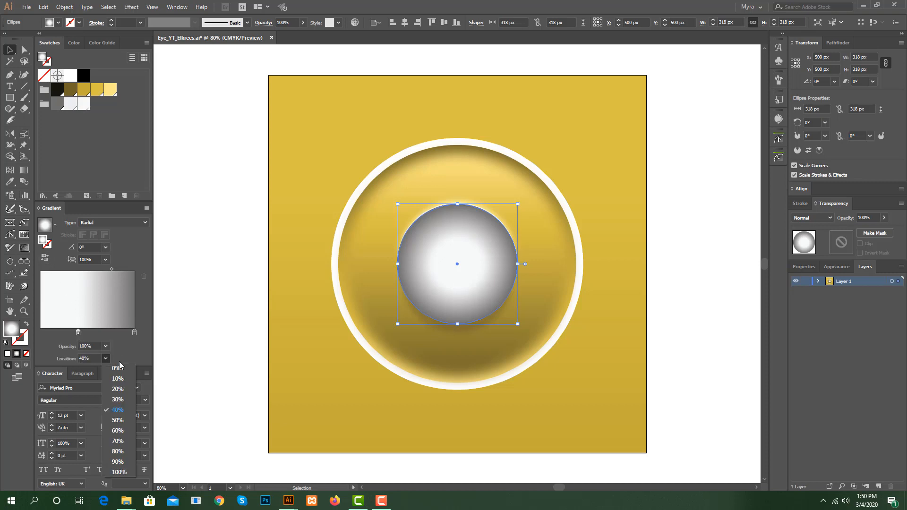
pyautogui.click(119, 444)
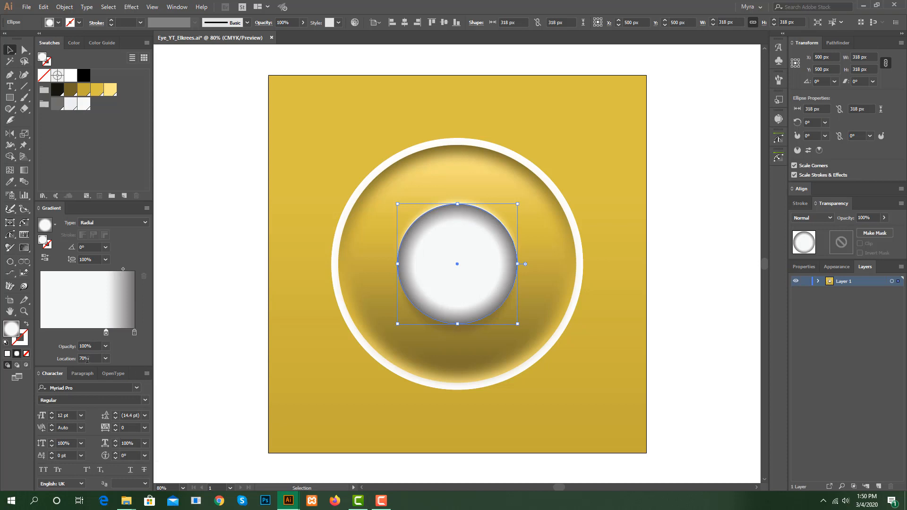
pyautogui.moveTo(90, 359); pyautogui.dragTo(56, 357)
pyautogui.write('75')
pyautogui.press('Return')
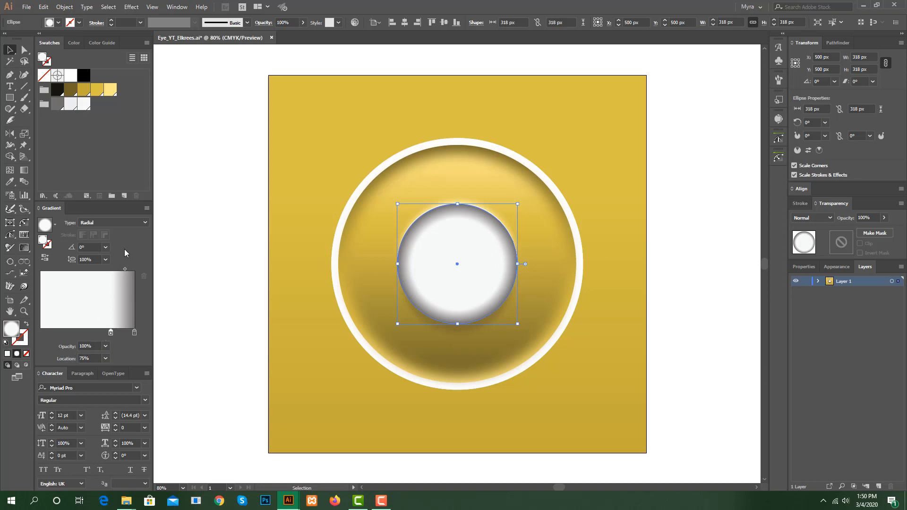
# Set the radial grey gradient circle's blending mode to Multiply and its opacity to 30%
pyautogui.click(819, 216)
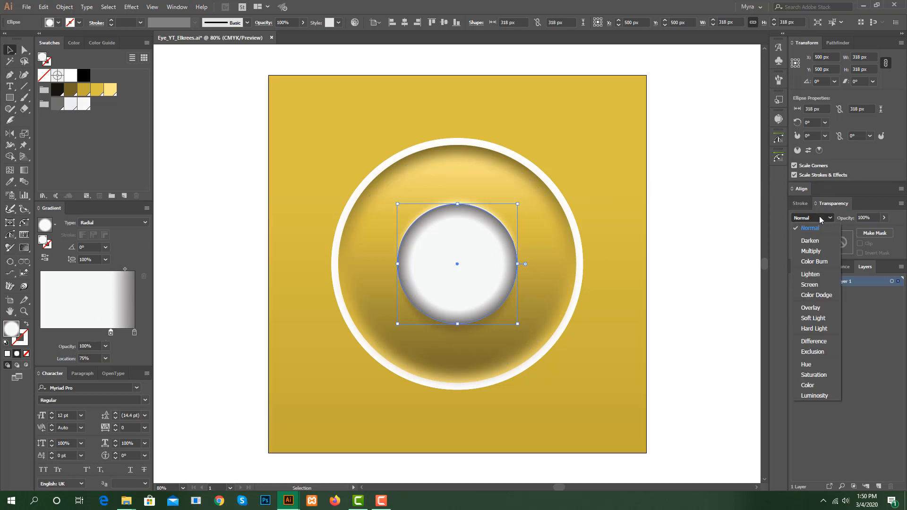
pyautogui.click(815, 251)
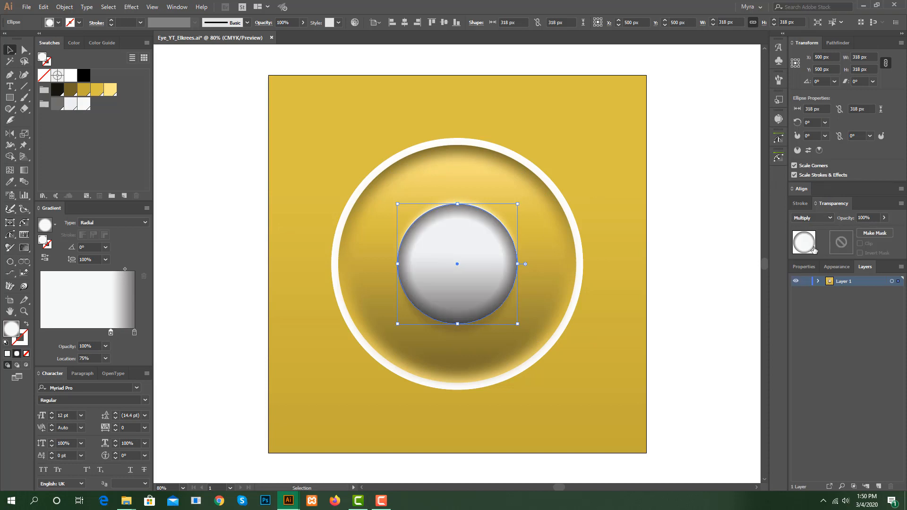
pyautogui.press('Tab')
pyautogui.write('30')
pyautogui.press('Return')
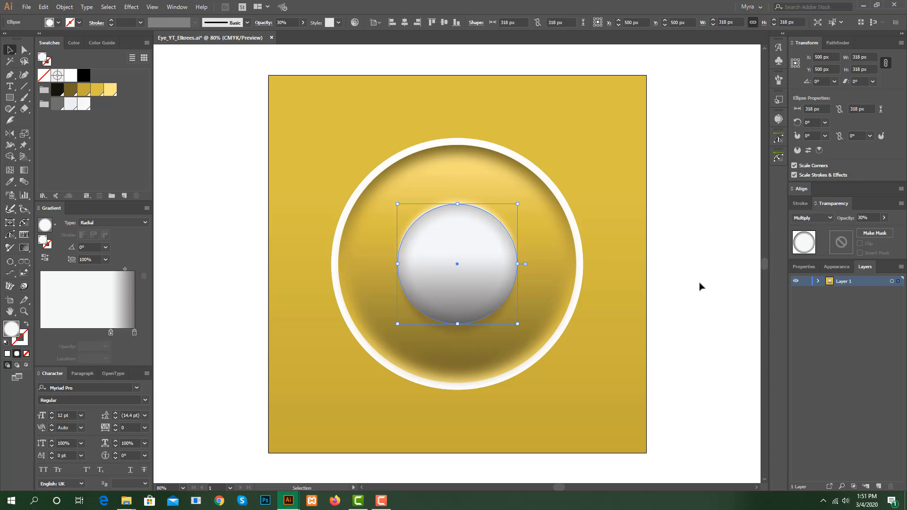
# Set the opacity of the radial gradient's near-white stop to 0%
pyautogui.click(110, 333)
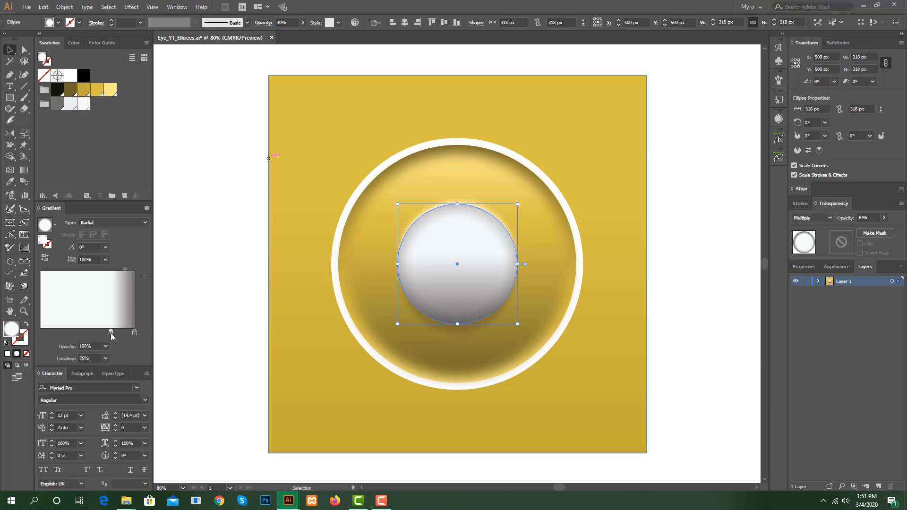
pyautogui.click(106, 347)
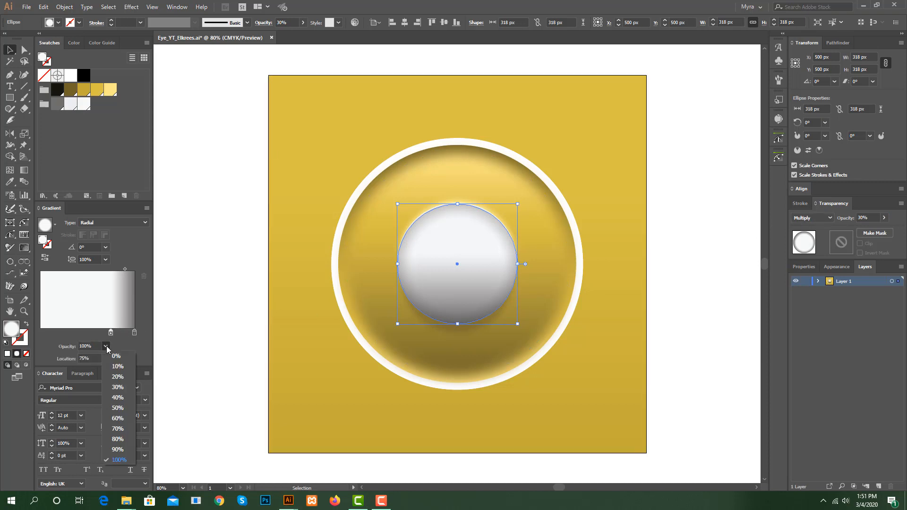
pyautogui.click(115, 354)
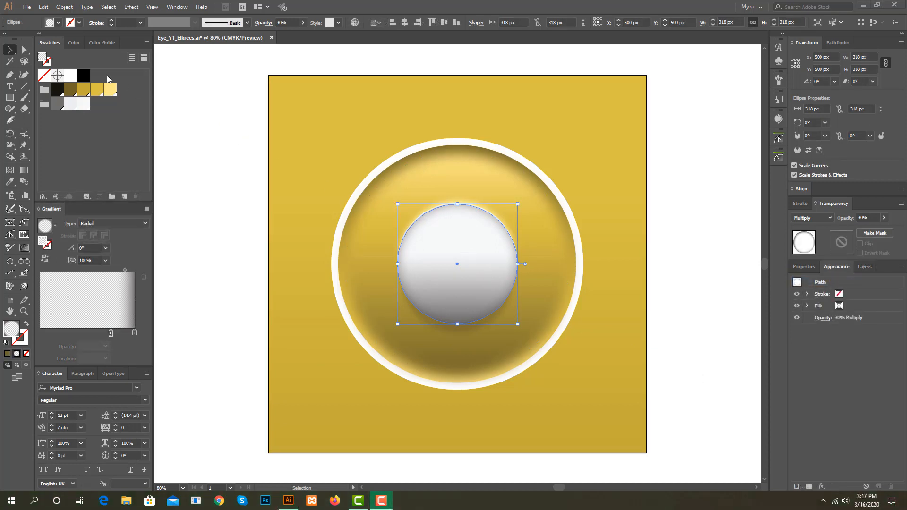
# Paste a copy of the radial grey circle in front and scale it around its center to about 150 px
pyautogui.click(43, 7)
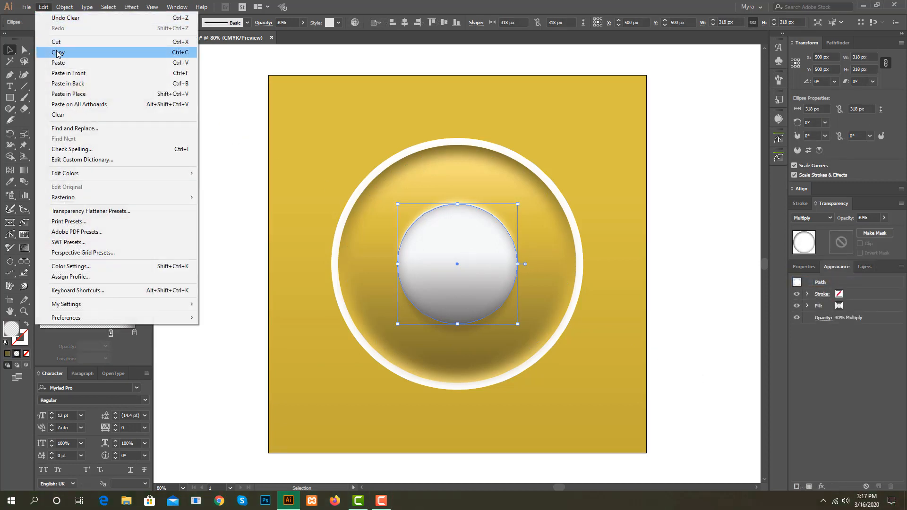
pyautogui.click(57, 53)
pyautogui.click(45, 9)
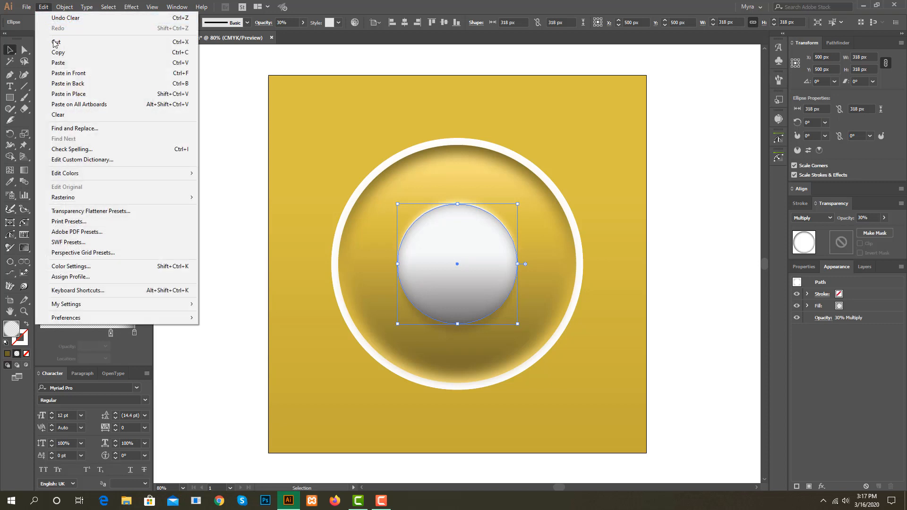
pyautogui.click(63, 74)
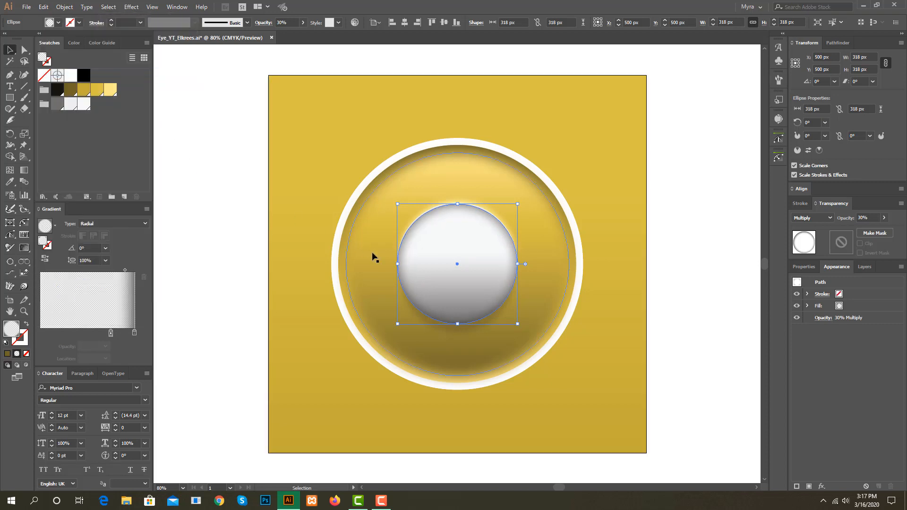
pyautogui.moveTo(518, 323); pyautogui.dragTo(486, 299)
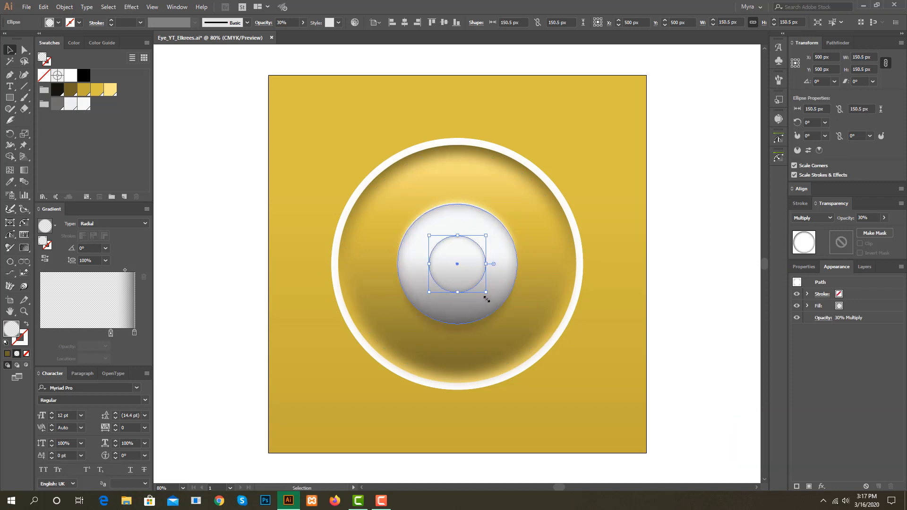
# Sample the large circle's gold gradient onto the small circle, set its angle to 90° and reverse the gradient
pyautogui.click(9, 182)
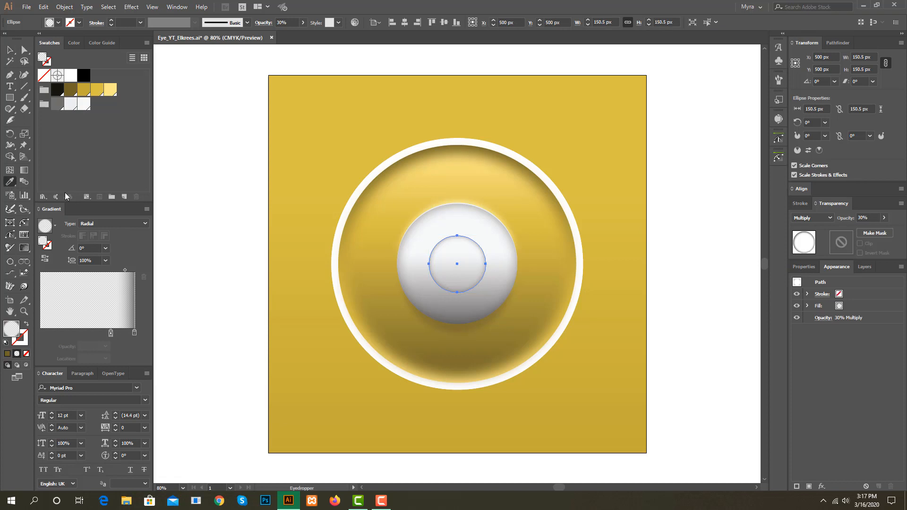
pyautogui.click(546, 248)
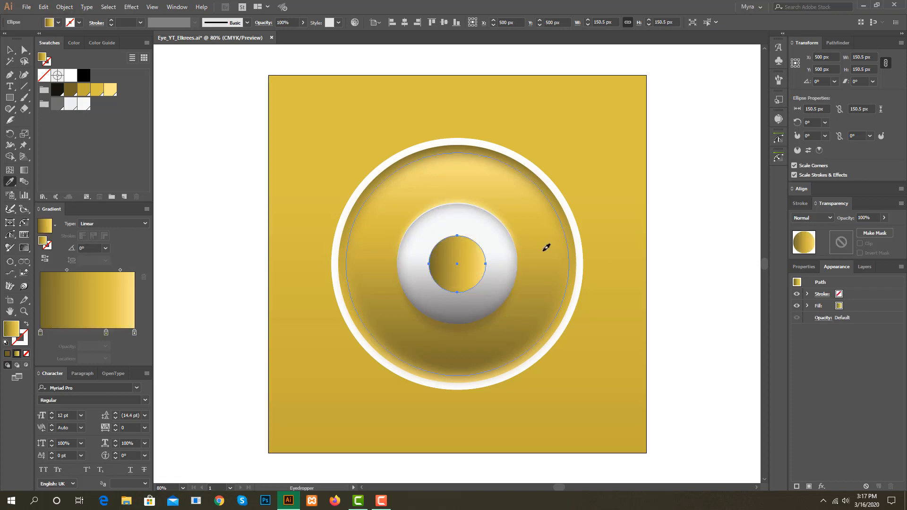
pyautogui.click(104, 248)
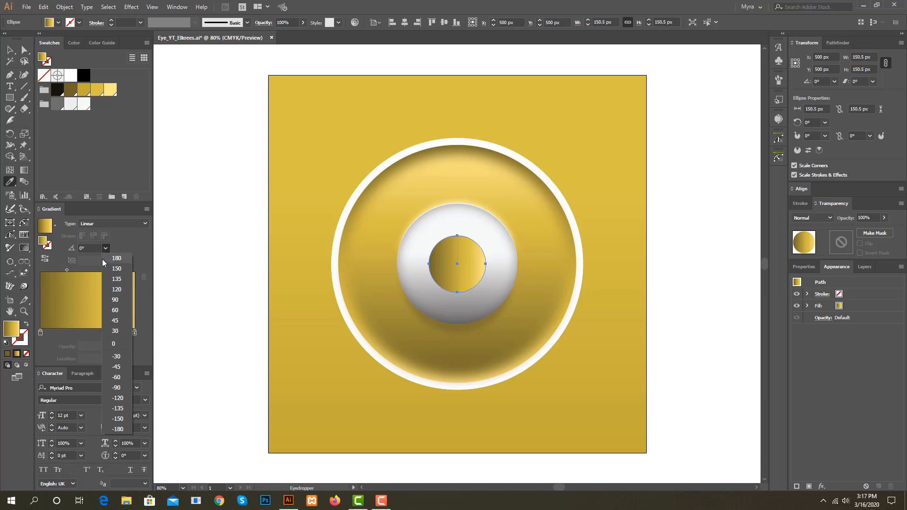
pyautogui.click(110, 299)
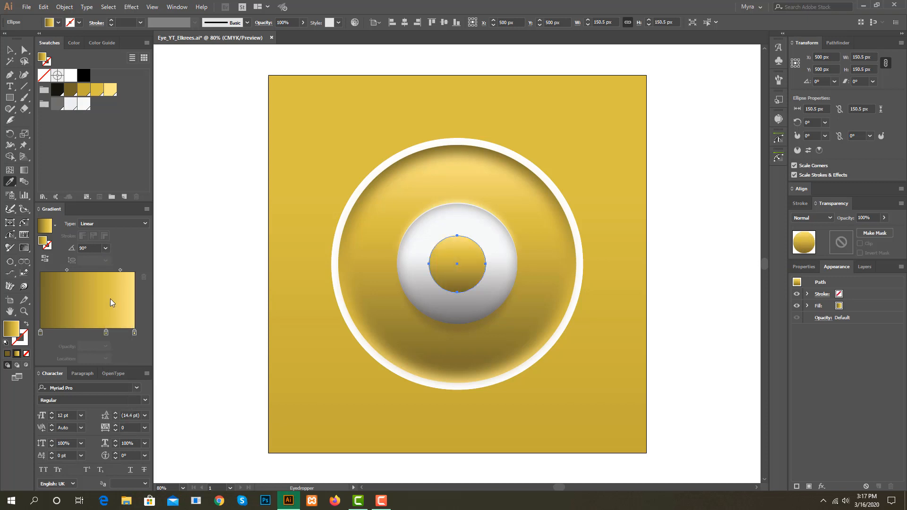
pyautogui.click(45, 258)
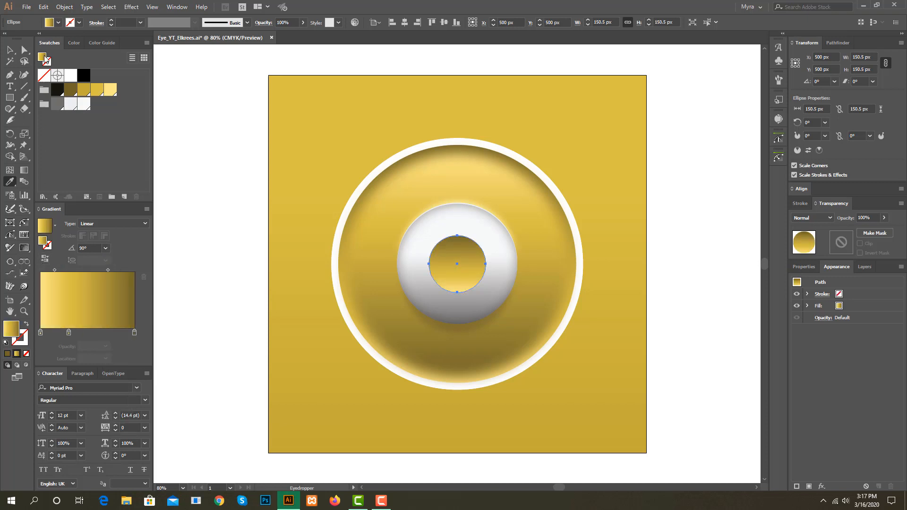
# Paste a copy of the small gold circle in front and scale it around its center to about 138 px
pyautogui.click(43, 6)
pyautogui.click(60, 54)
pyautogui.click(43, 7)
pyautogui.click(63, 73)
pyautogui.press('v')
pyautogui.hotkey('alt', 'shift')
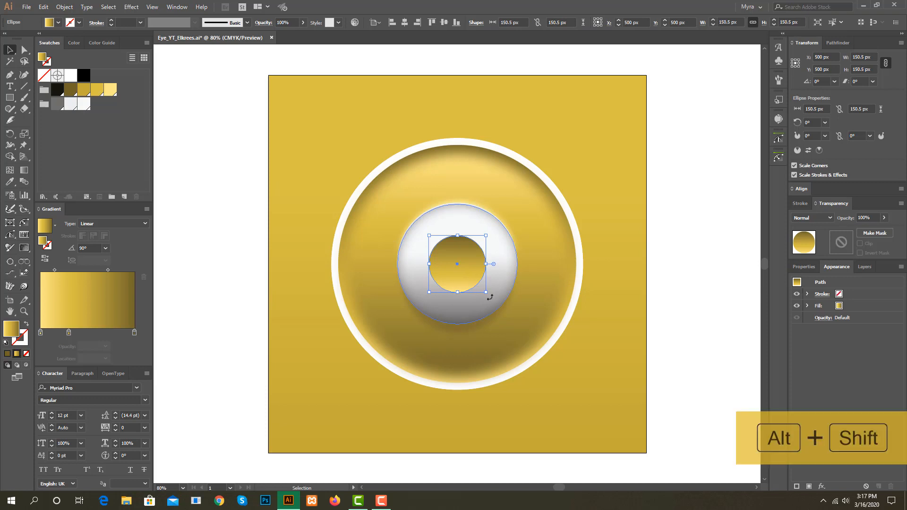
pyautogui.moveTo(487, 294); pyautogui.dragTo(483, 292)
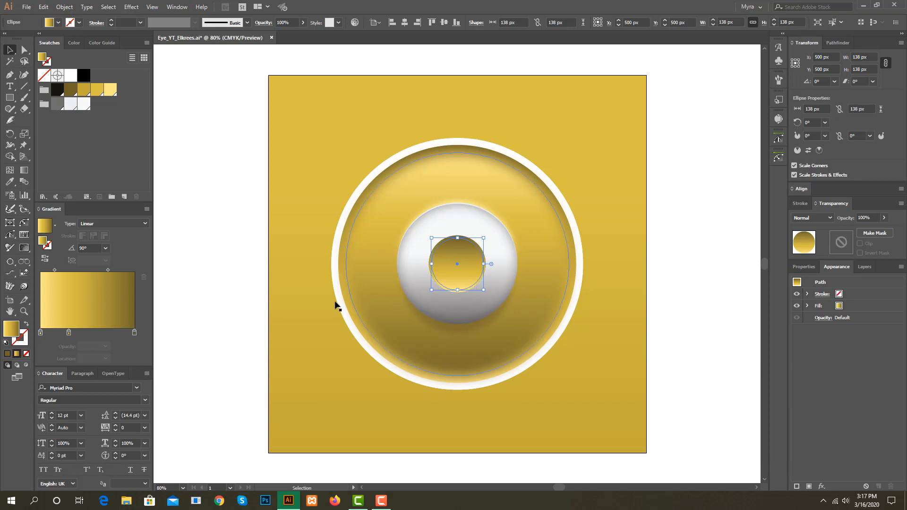
# Make the 138 px circle's gradient Radial, remove its lightest gold stop and set the midpoint location to 70%
pyautogui.click(124, 225)
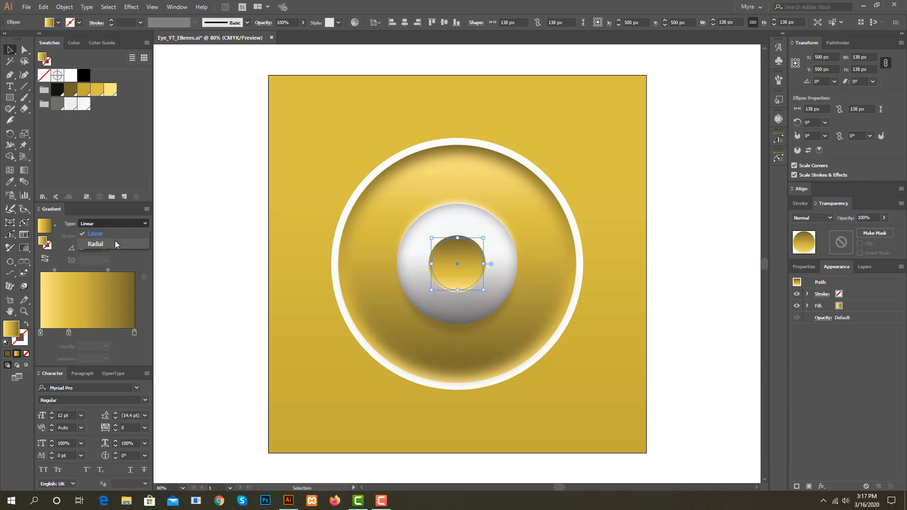
pyautogui.click(114, 241)
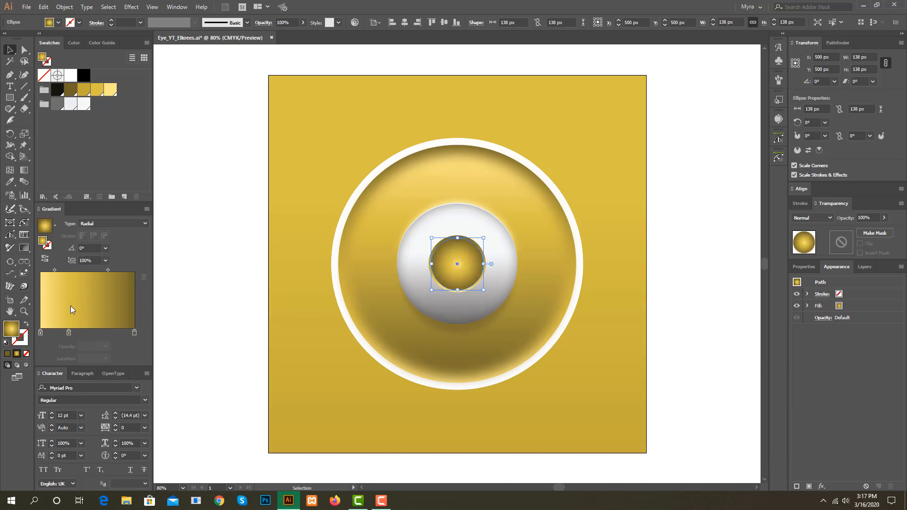
pyautogui.moveTo(40, 333)
pyautogui.mouseDown()
pyautogui.moveTo(41, 350)
pyautogui.moveTo(48, 334)
pyautogui.moveTo(29, 341)
pyautogui.mouseUp()
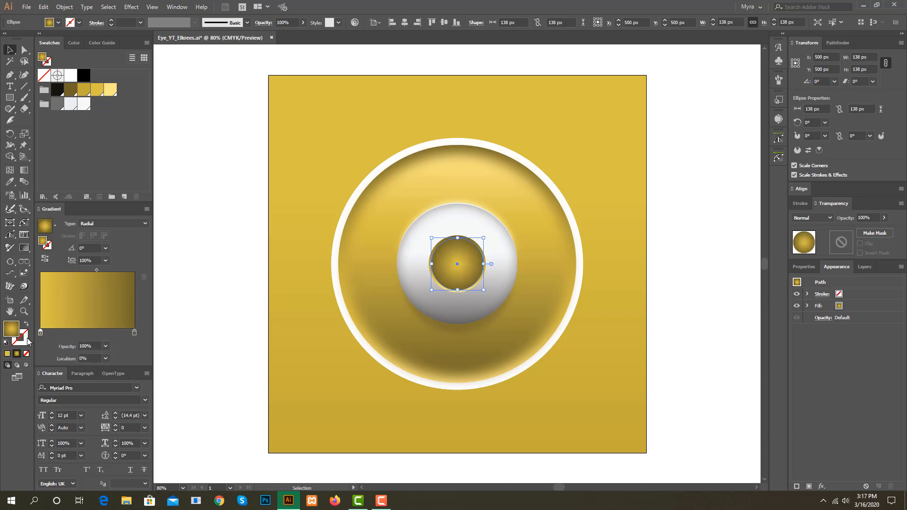
pyautogui.click(96, 270)
pyautogui.click(106, 358)
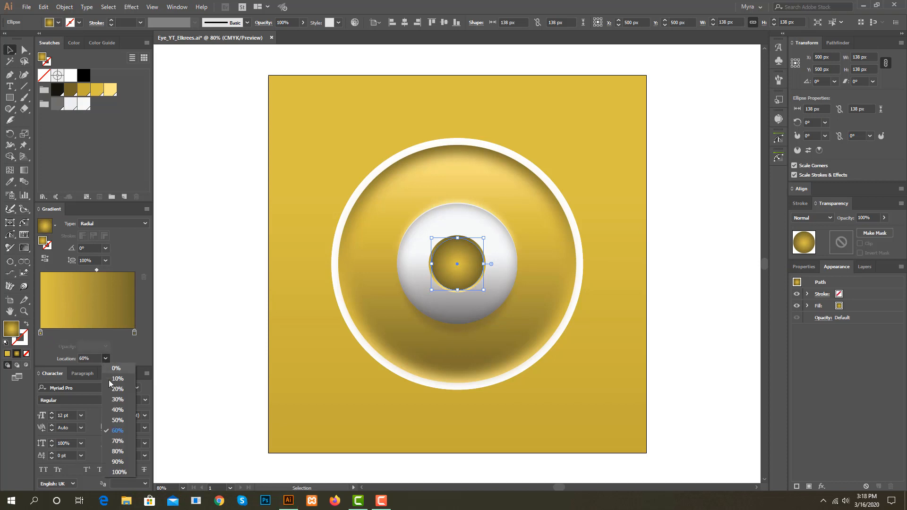
pyautogui.click(119, 442)
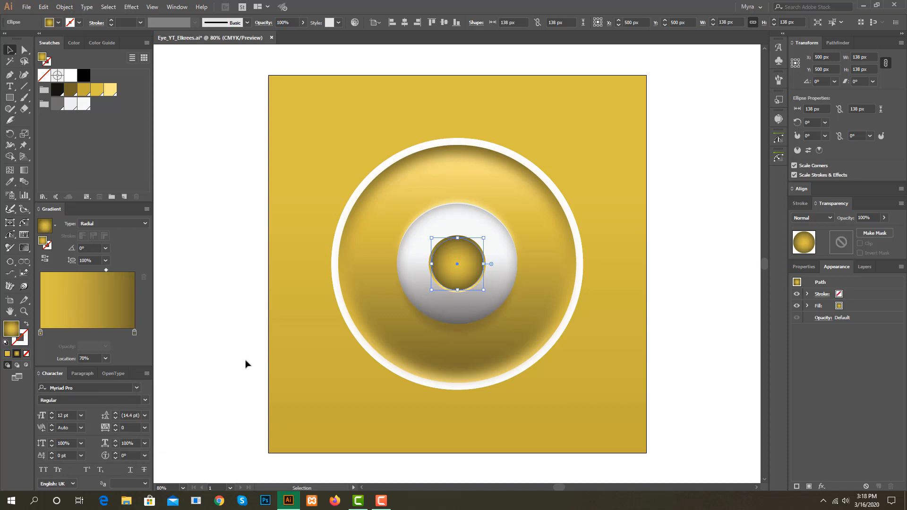
# Paste a copy of the radial gold circle in front and scale it around its center to about 63 px
pyautogui.click(44, 7)
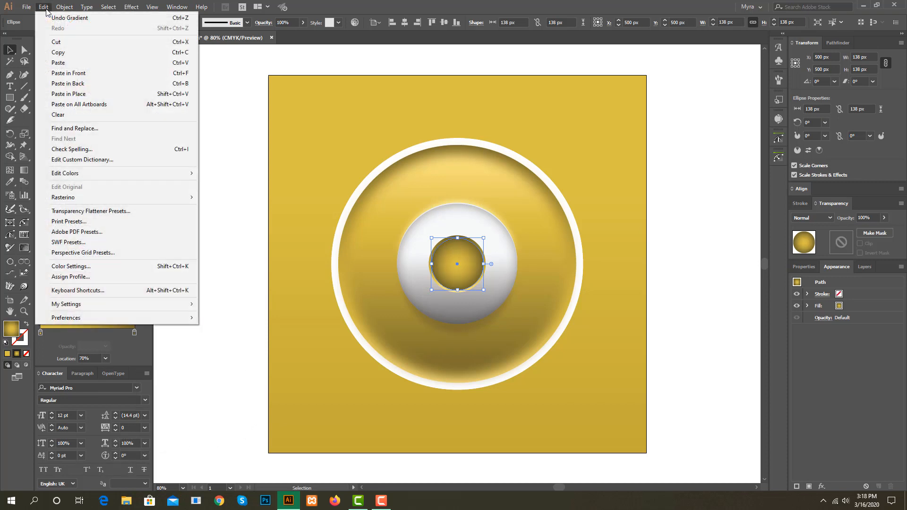
pyautogui.click(64, 53)
pyautogui.click(44, 7)
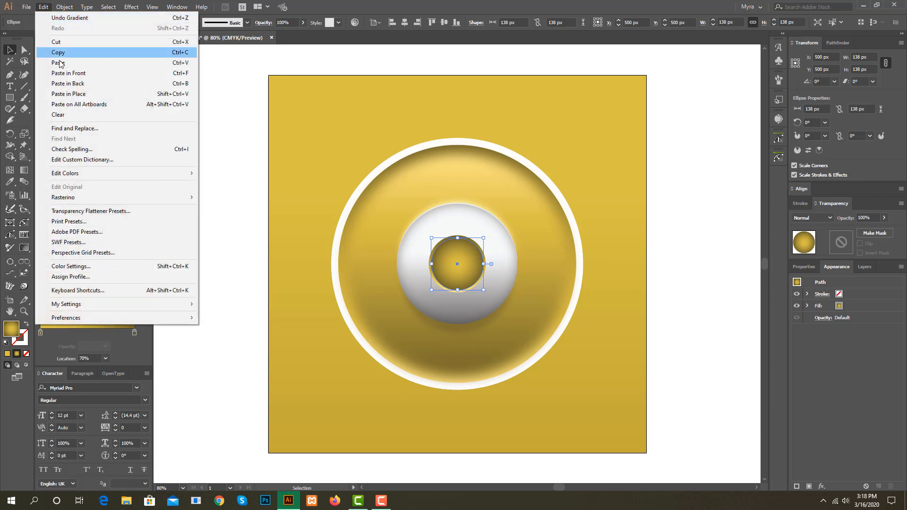
pyautogui.click(67, 75)
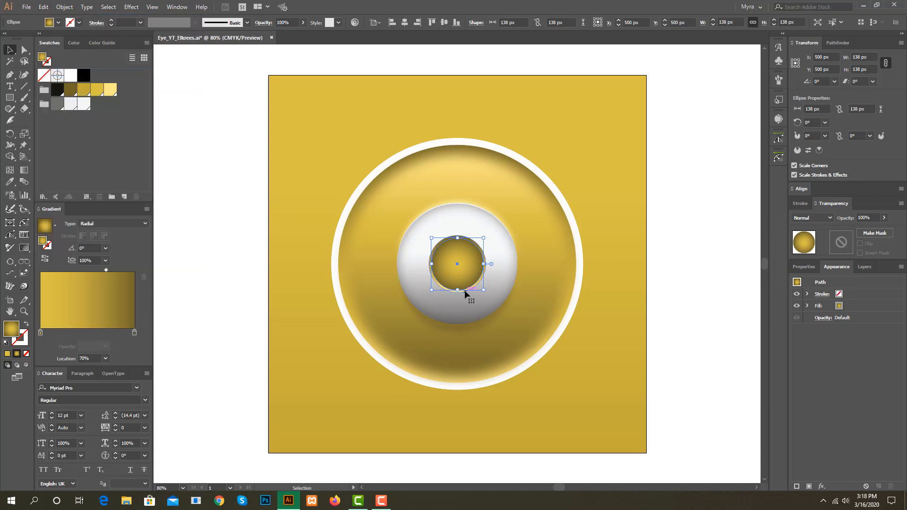
pyautogui.moveTo(484, 291); pyautogui.dragTo(469, 278)
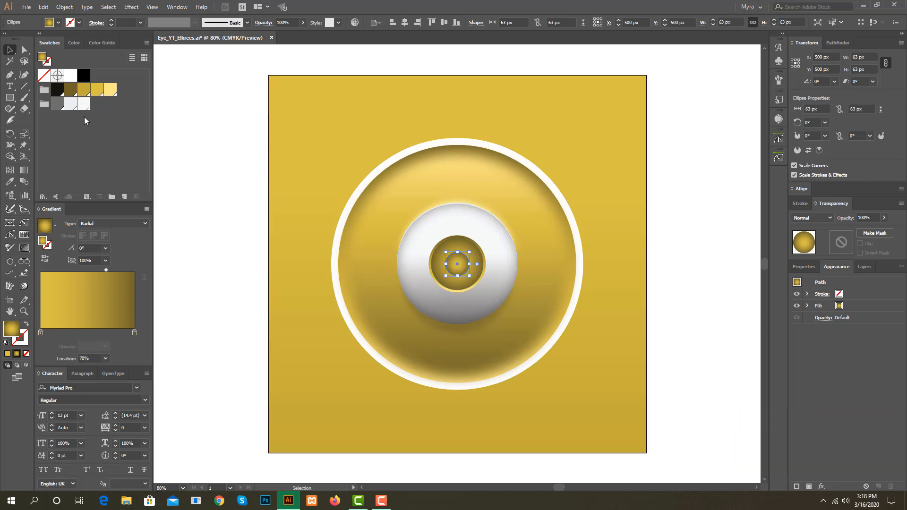
# Recolour the 63 px circle's gradient from near-black to dark brown and make it Linear at 90°
pyautogui.moveTo(62, 91); pyautogui.dragTo(41, 332)
pyautogui.moveTo(70, 90); pyautogui.dragTo(135, 334)
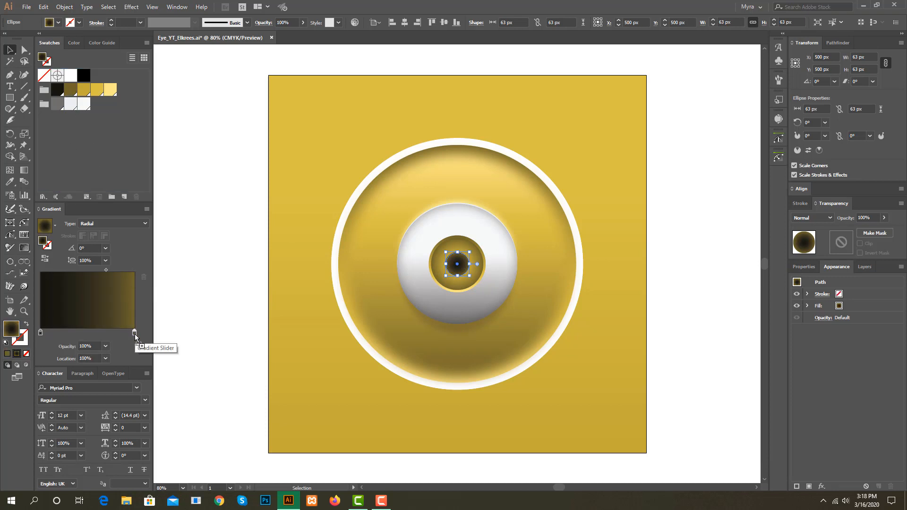
pyautogui.click(113, 223)
pyautogui.click(112, 235)
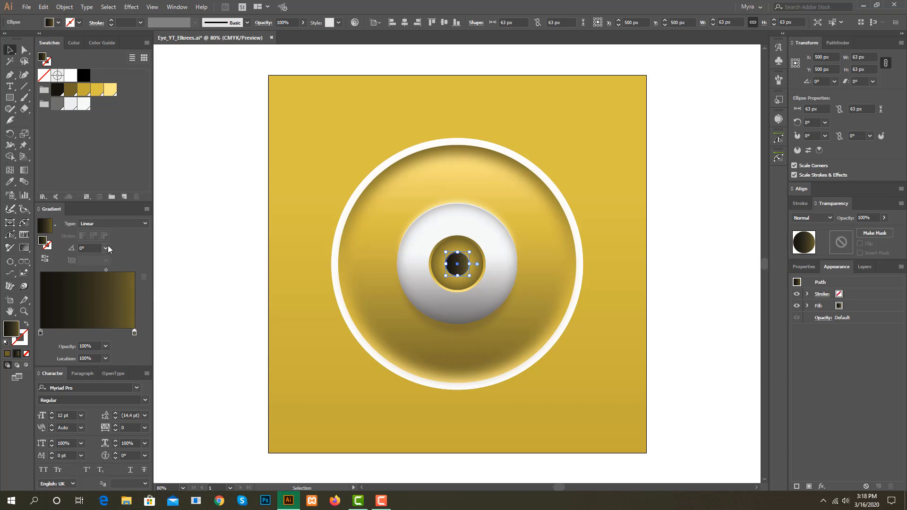
pyautogui.click(107, 246)
pyautogui.click(113, 304)
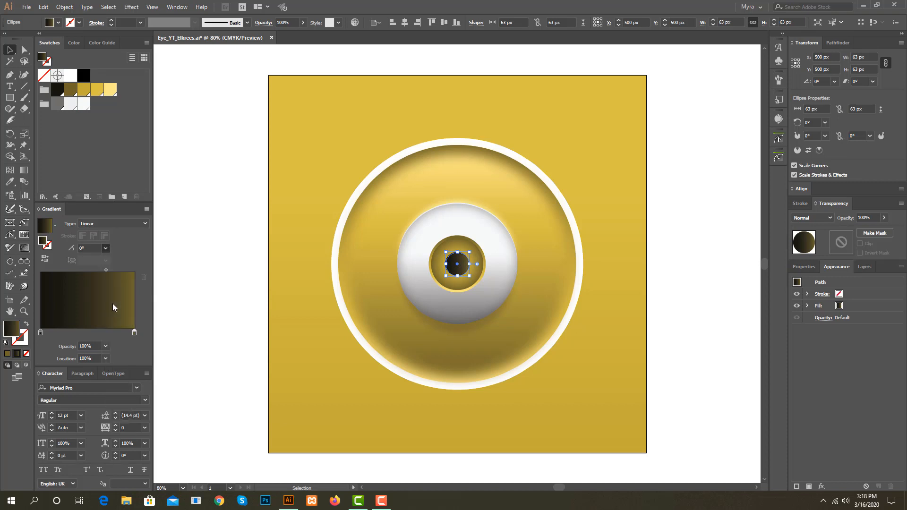
pyautogui.click(216, 334)
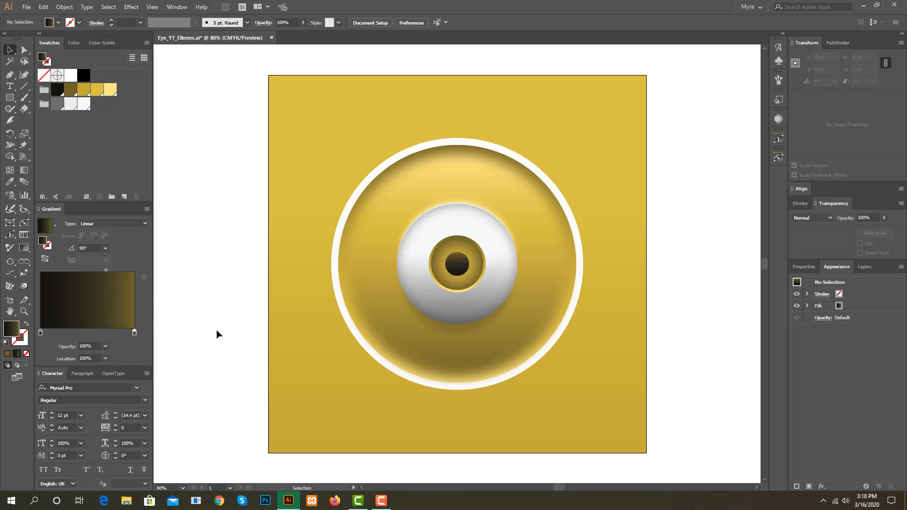
# Paste a solid gold copy of the 138 px radial circle in front, scaled around its center to about 123 px
pyautogui.click(183, 487)
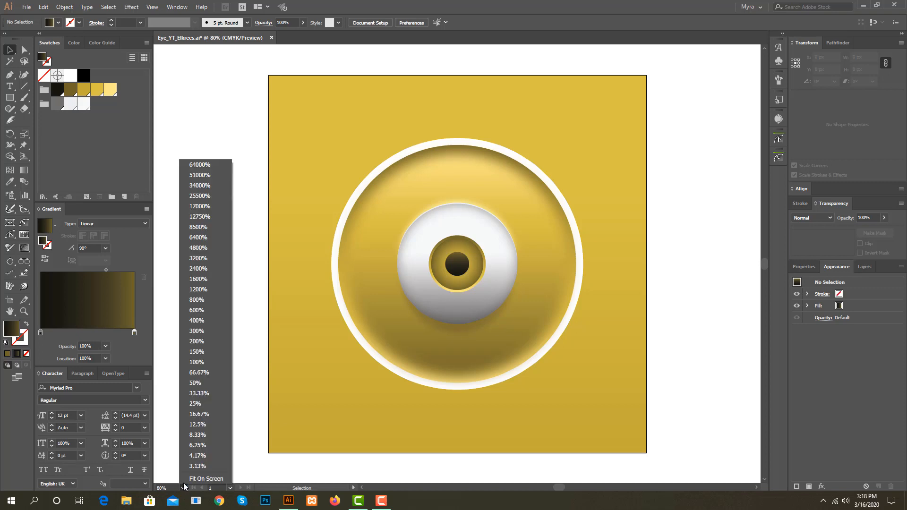
pyautogui.click(201, 353)
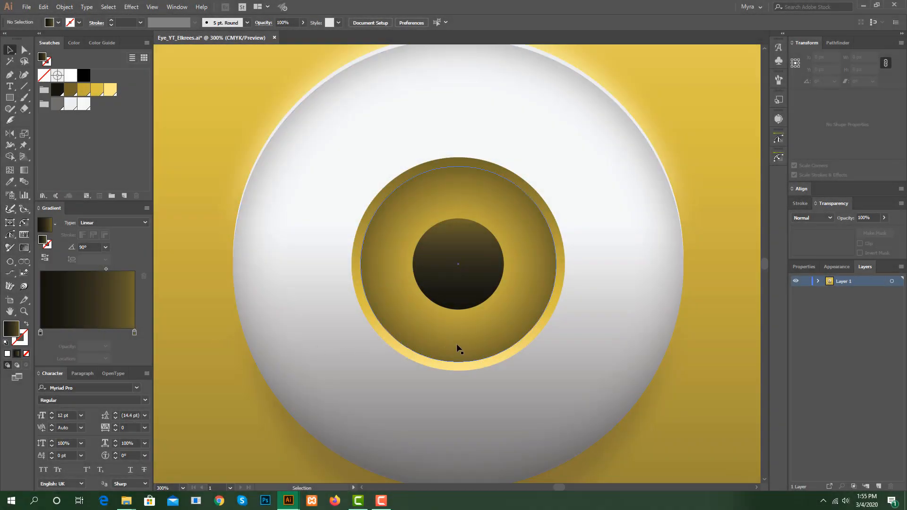
pyautogui.click(462, 347)
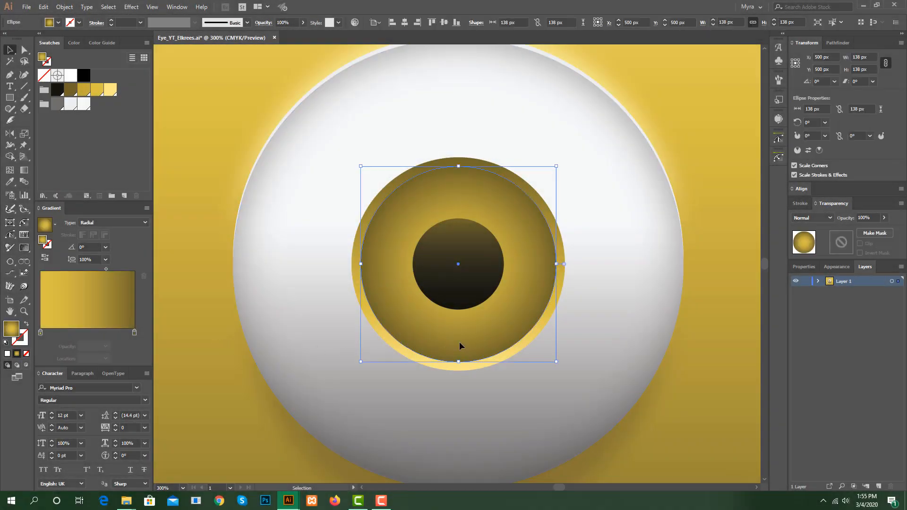
pyautogui.click(43, 7)
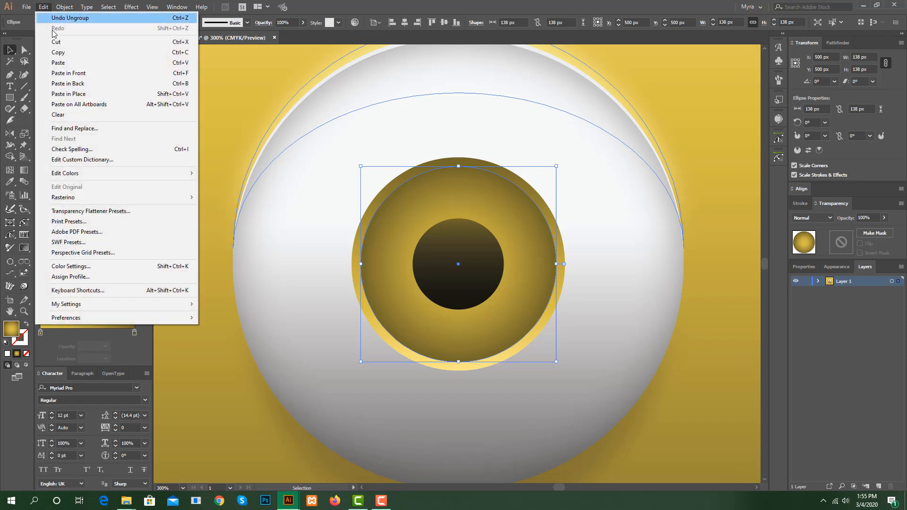
pyautogui.click(58, 52)
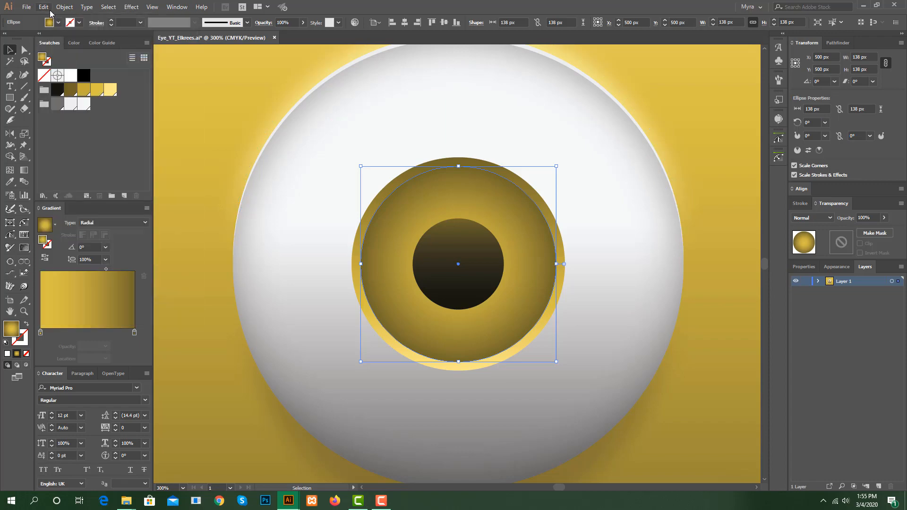
pyautogui.click(49, 9)
pyautogui.click(74, 75)
pyautogui.click(97, 90)
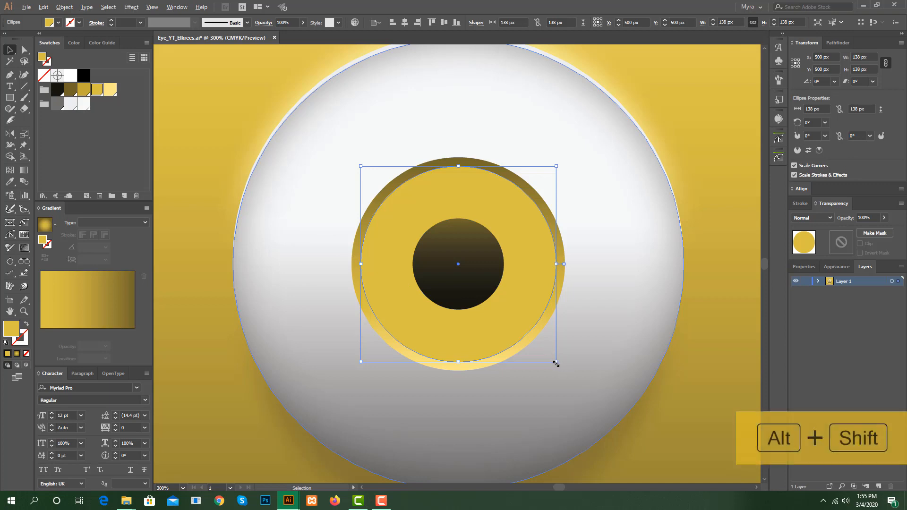
pyautogui.moveTo(555, 363); pyautogui.dragTo(546, 360)
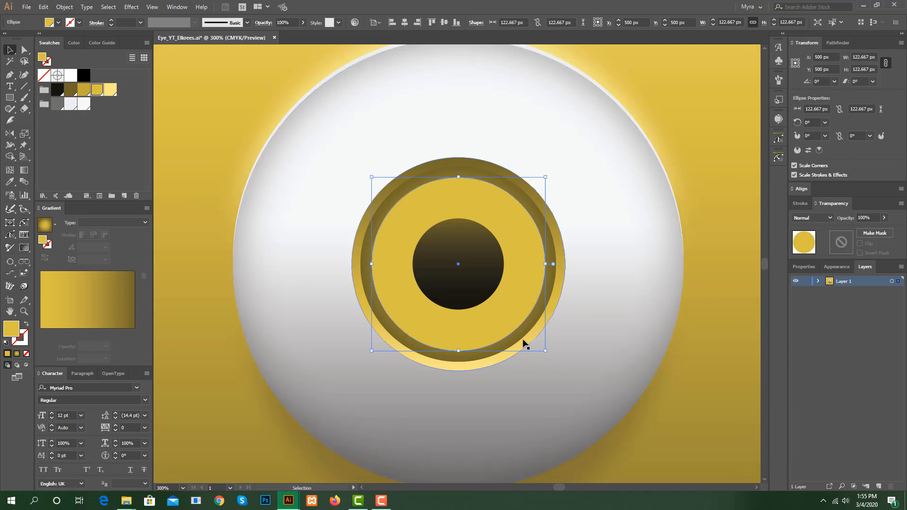
# Erase the sides and upper part of the solid gold circle, leaving a wedge about 73 by 47 px at the iris's lower edge
pyautogui.click(24, 108)
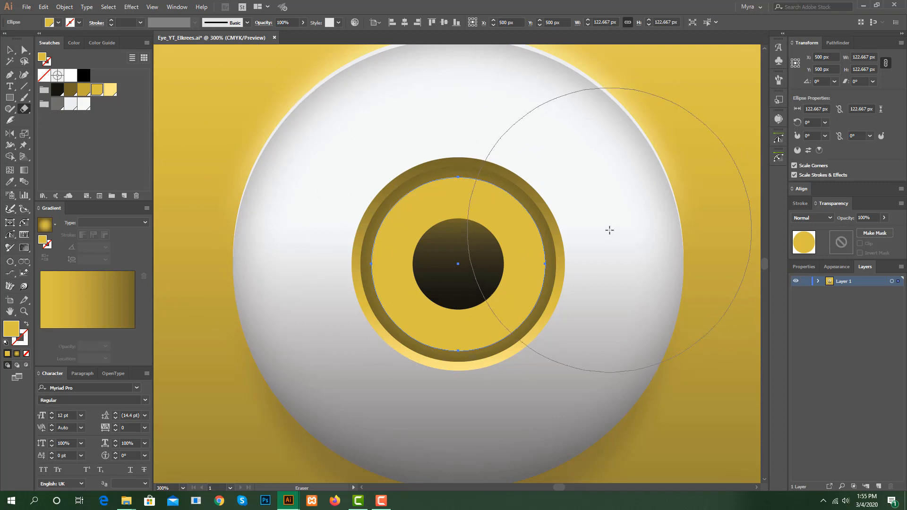
pyautogui.click(609, 229)
pyautogui.click(313, 227)
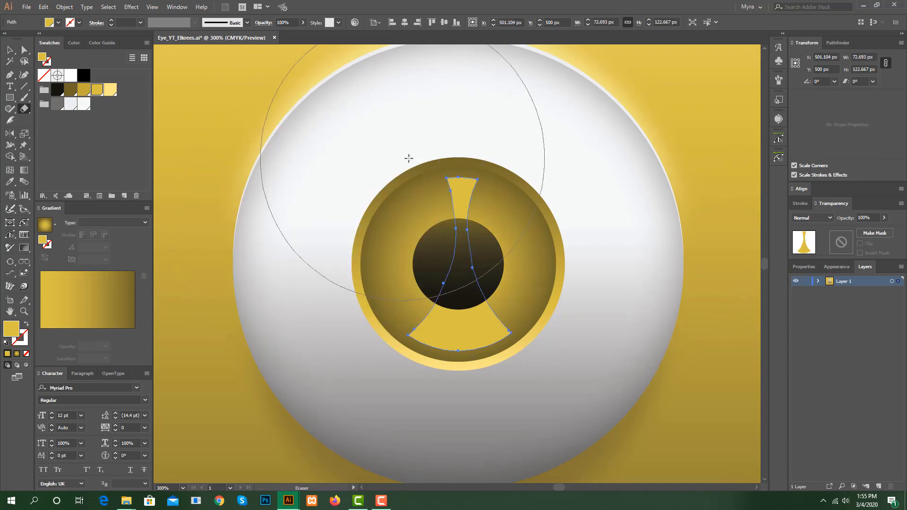
pyautogui.click(449, 144)
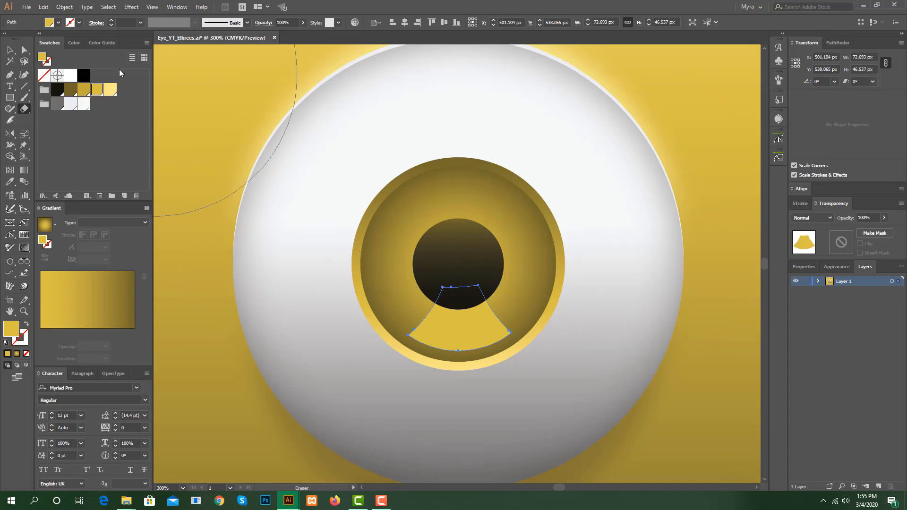
pyautogui.press('v')
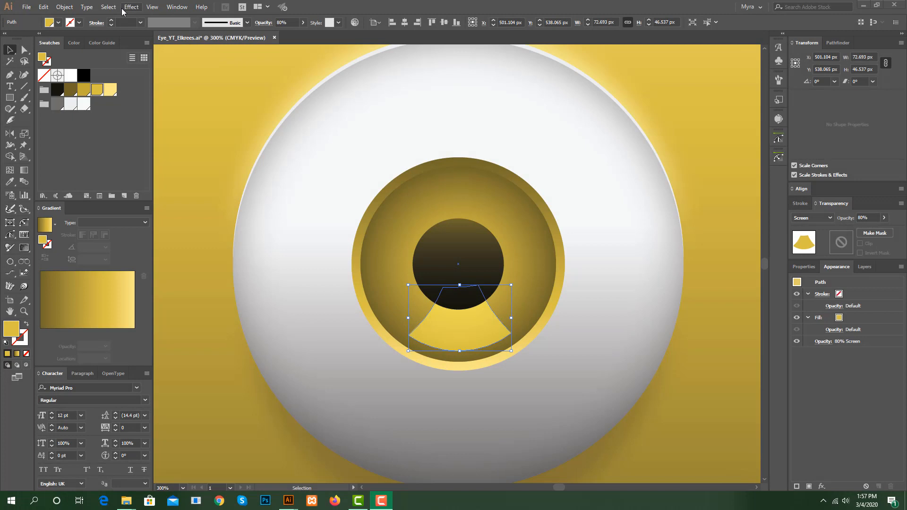
# Apply a Gaussian Blur with preview to the gold wedge below the pupil, slightly reducing the radius
pyautogui.click(126, 7)
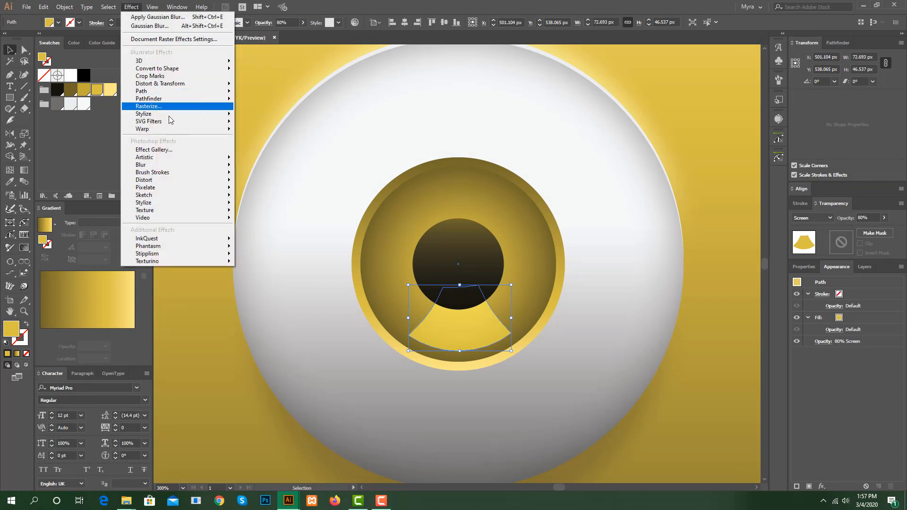
pyautogui.moveTo(170, 169)
pyautogui.click(274, 166)
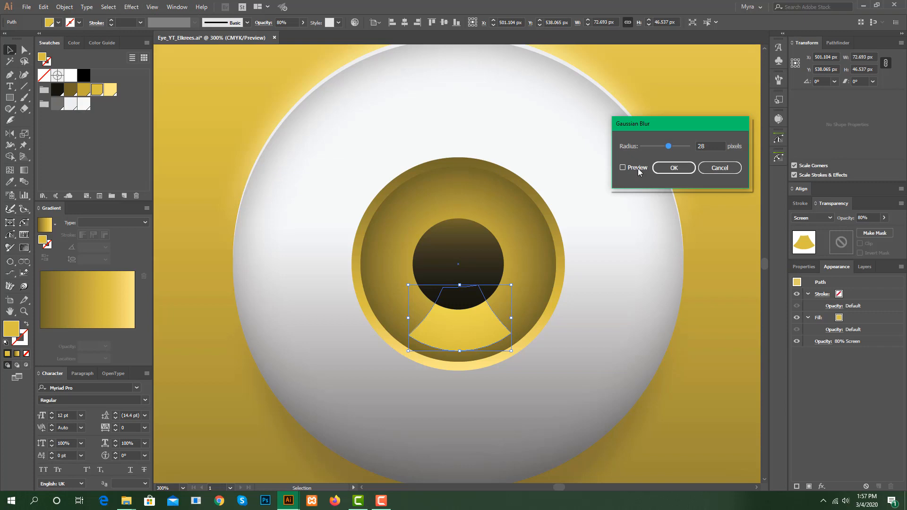
pyautogui.click(637, 168)
pyautogui.moveTo(668, 146); pyautogui.dragTo(666, 147)
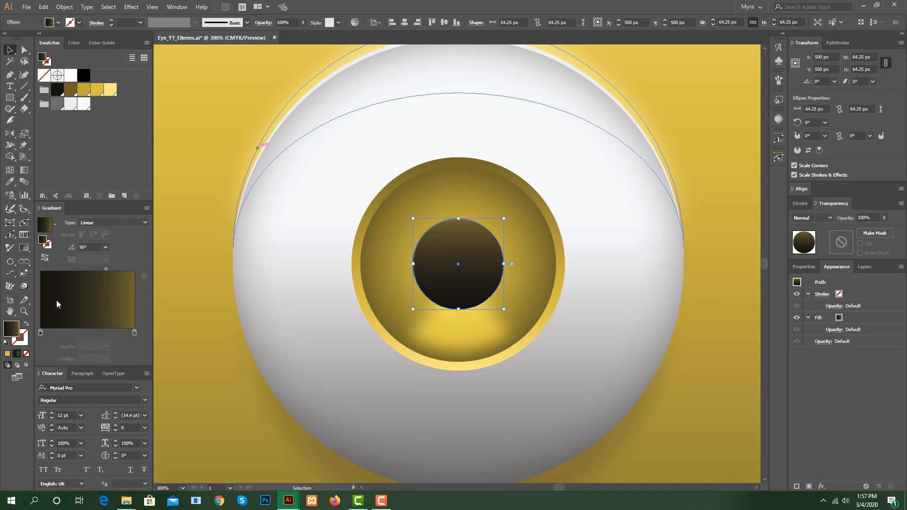
# Draw an upright triangle about 63 by 54 px over the lower pupil with the Star tool and fill it with solid gold
pyautogui.click(13, 101)
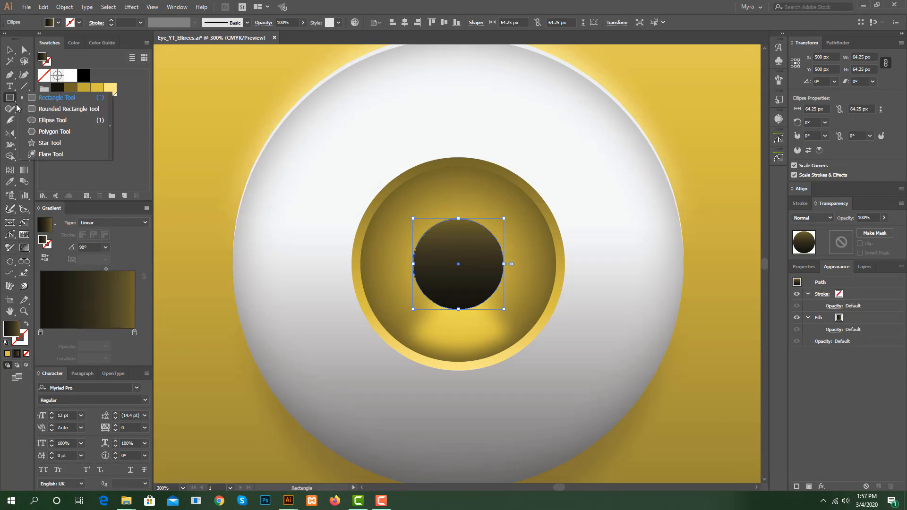
pyautogui.click(42, 143)
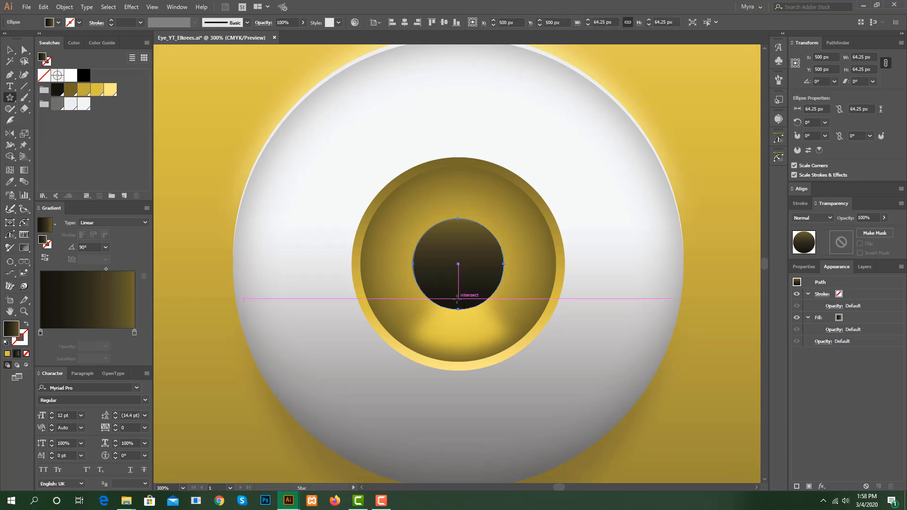
pyautogui.moveTo(457, 298); pyautogui.dragTo(499, 330)
pyautogui.press('Down')
pyautogui.press('Down')
pyautogui.press('shift')
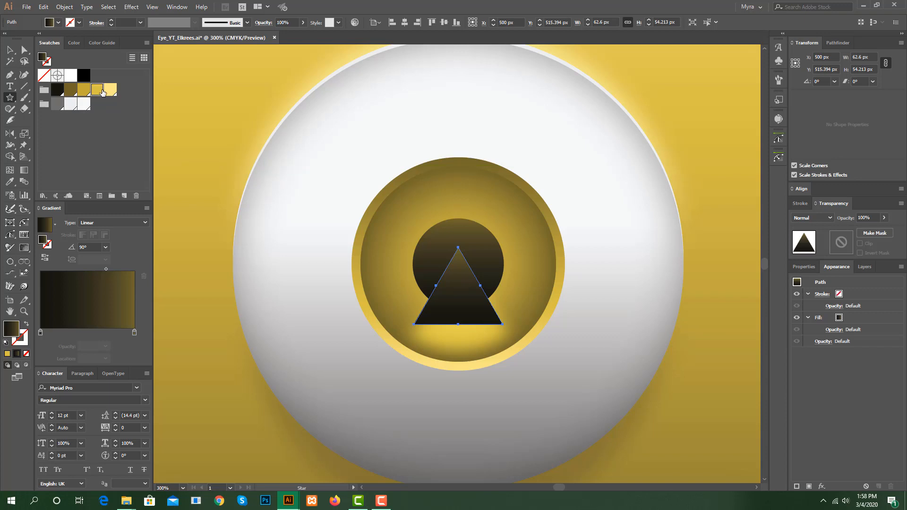
pyautogui.click(96, 90)
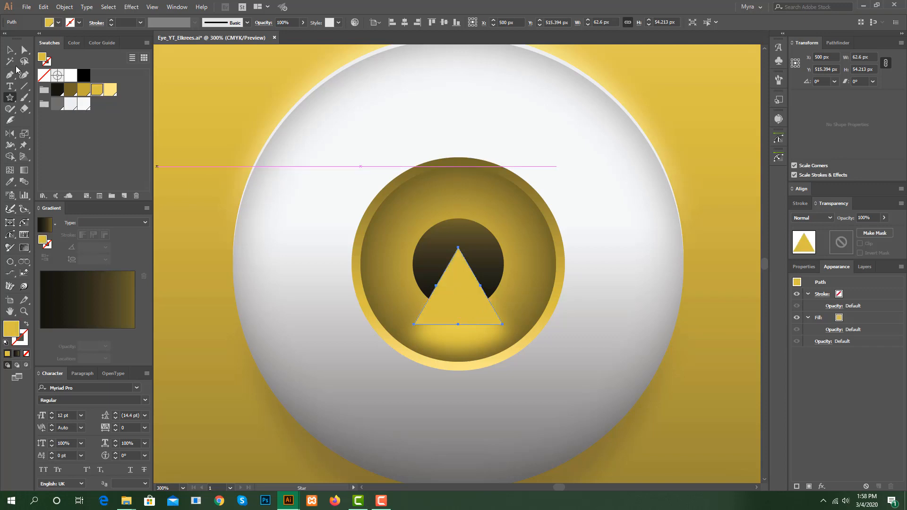
# Move the gold triangle down below the pupil and shrink it to a narrow spike 7 px wide and 32 px high
pyautogui.press('v')
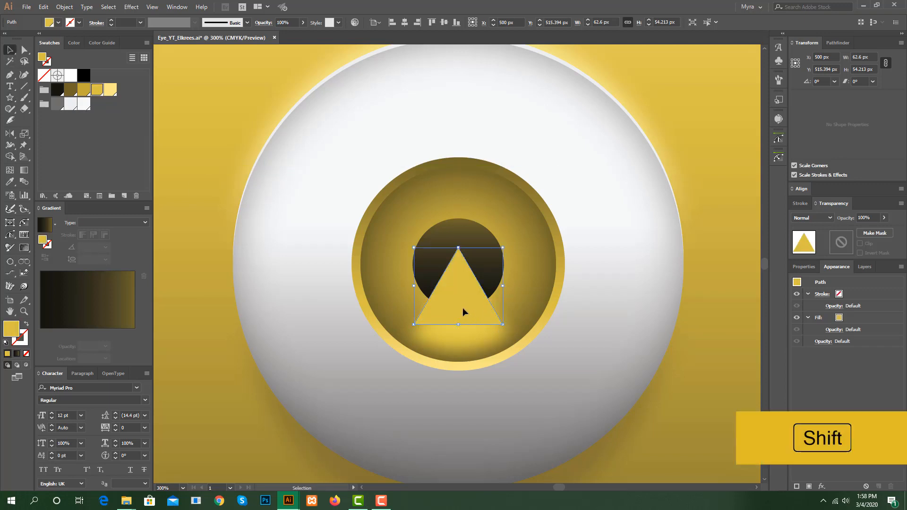
pyautogui.moveTo(464, 308); pyautogui.dragTo(468, 333)
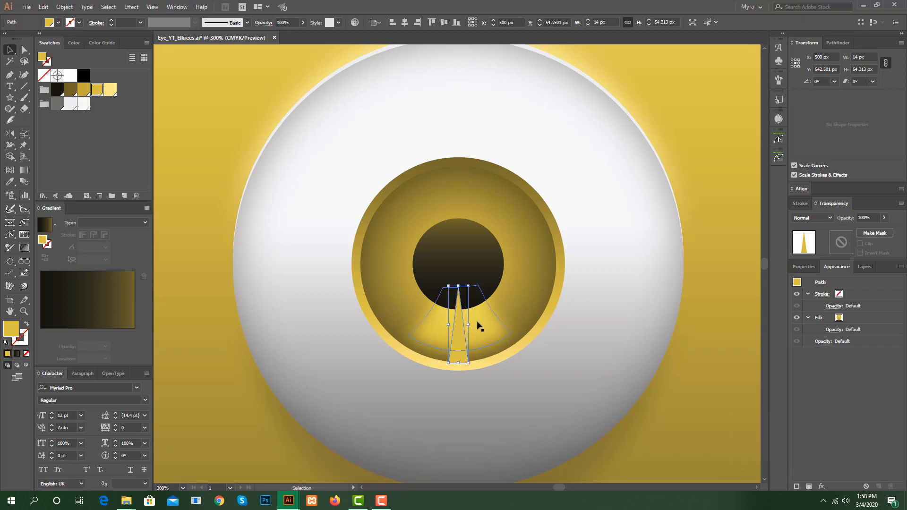
pyautogui.moveTo(459, 287)
pyautogui.mouseDown()
pyautogui.moveTo(458, 302)
pyautogui.moveTo(460, 292)
pyautogui.mouseUp()
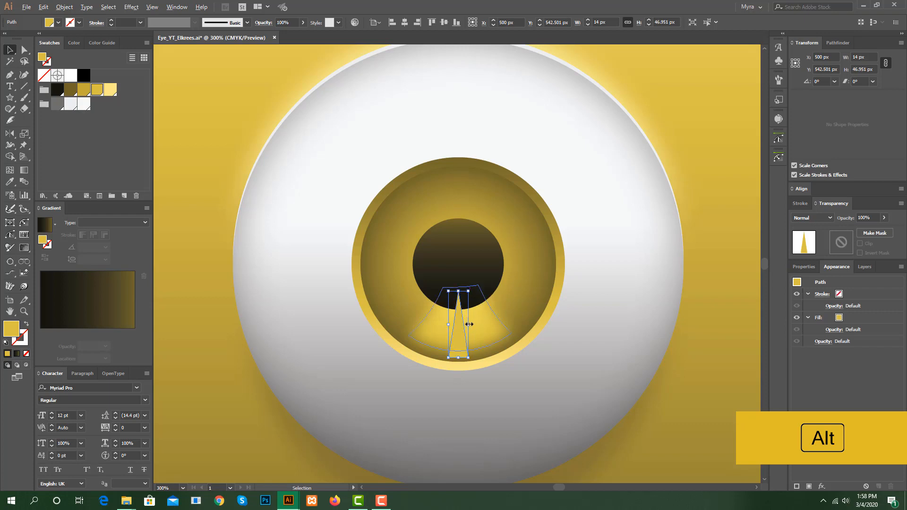
pyautogui.moveTo(468, 325); pyautogui.dragTo(466, 325)
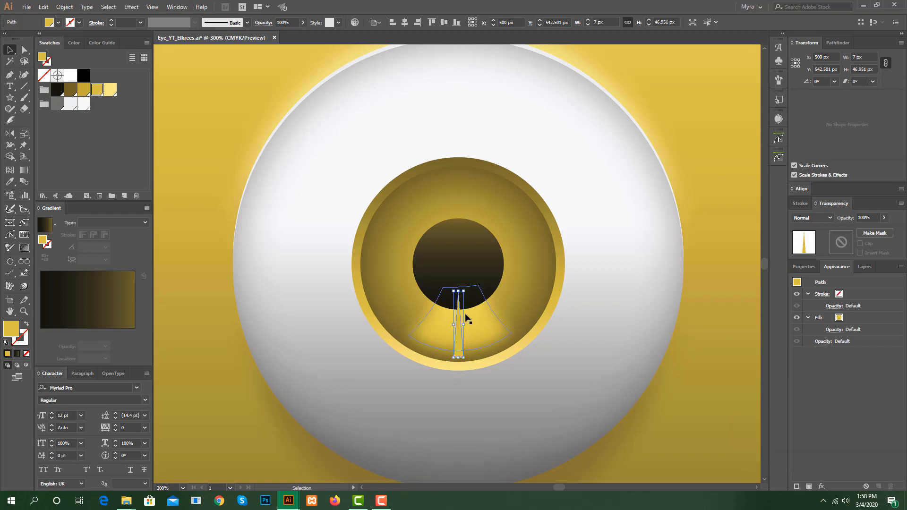
pyautogui.moveTo(459, 290); pyautogui.dragTo(458, 315)
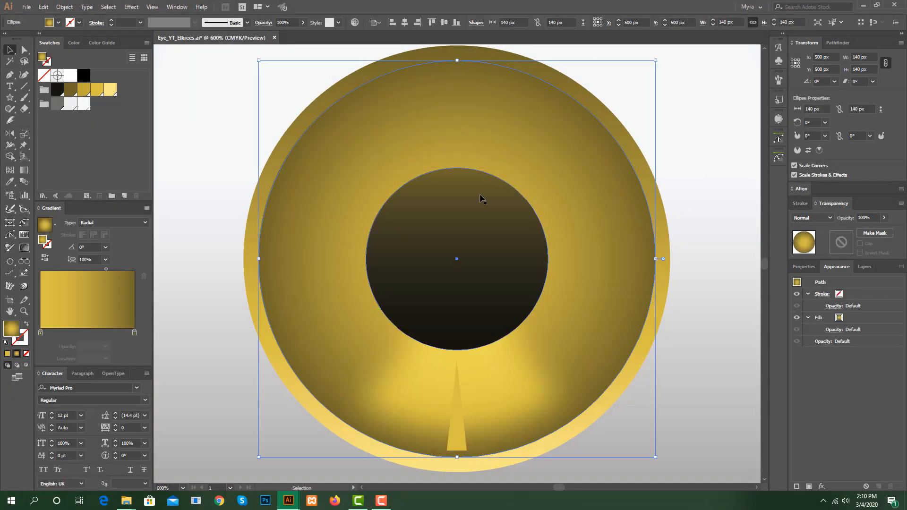
# Paste a copy of the gold spike in front and reflect it across the horizontal axis through the pupil's center
pyautogui.click(461, 408)
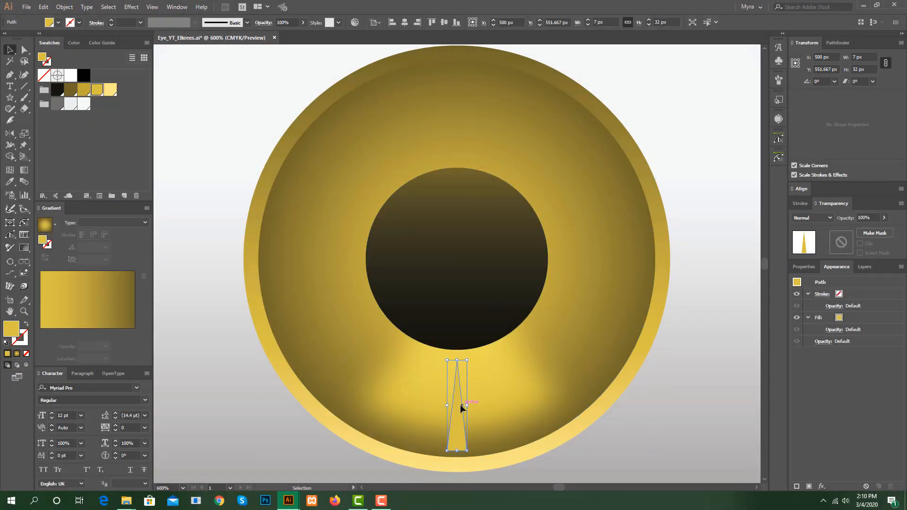
pyautogui.click(45, 7)
pyautogui.click(58, 52)
pyautogui.click(43, 6)
pyautogui.click(60, 74)
pyautogui.click(11, 134)
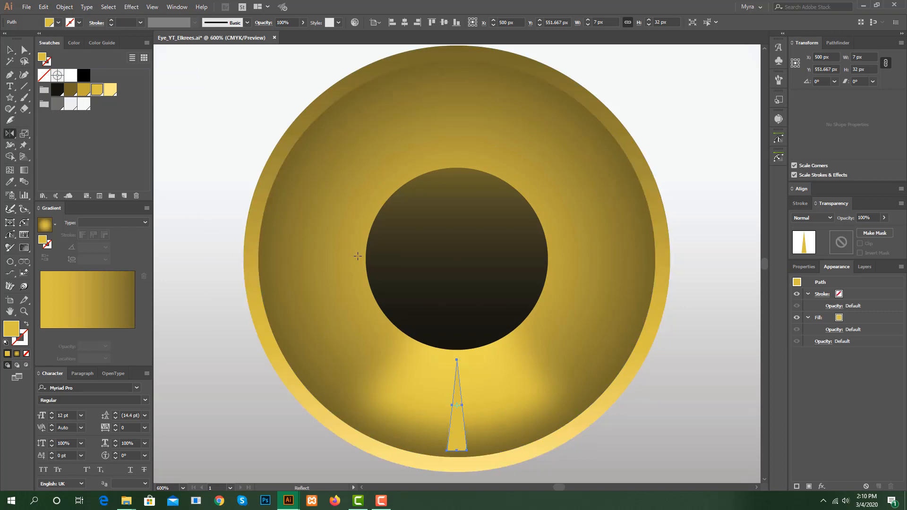
pyautogui.click(365, 258)
pyautogui.keyDown('alt'); pyautogui.click(549, 261); pyautogui.keyUp('alt')
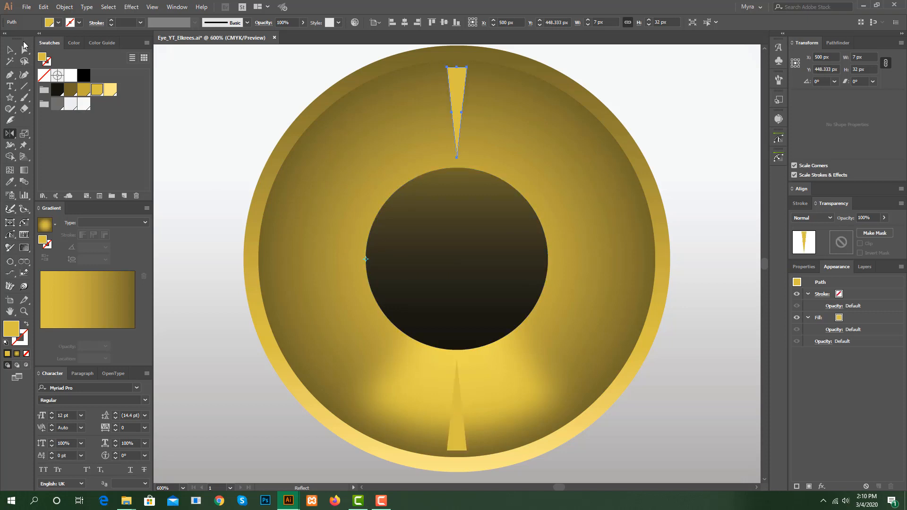
# Group the two opposite gold spikes above and below the pupil
pyautogui.press('v')
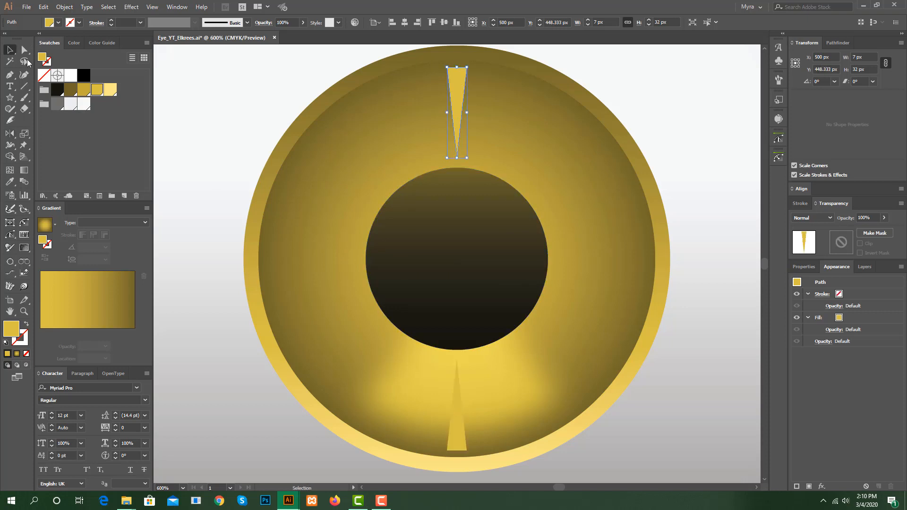
pyautogui.keyDown('shift'); pyautogui.click(457, 426); pyautogui.keyUp('shift')
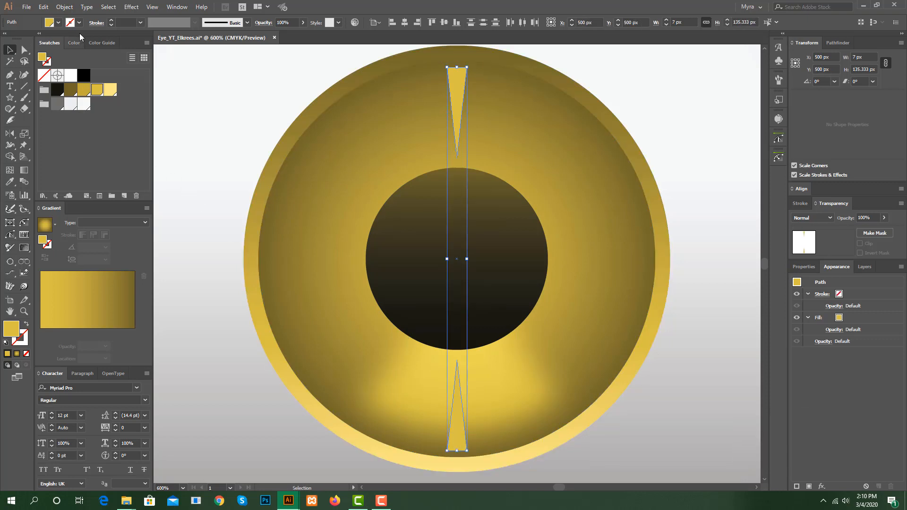
pyautogui.click(64, 7)
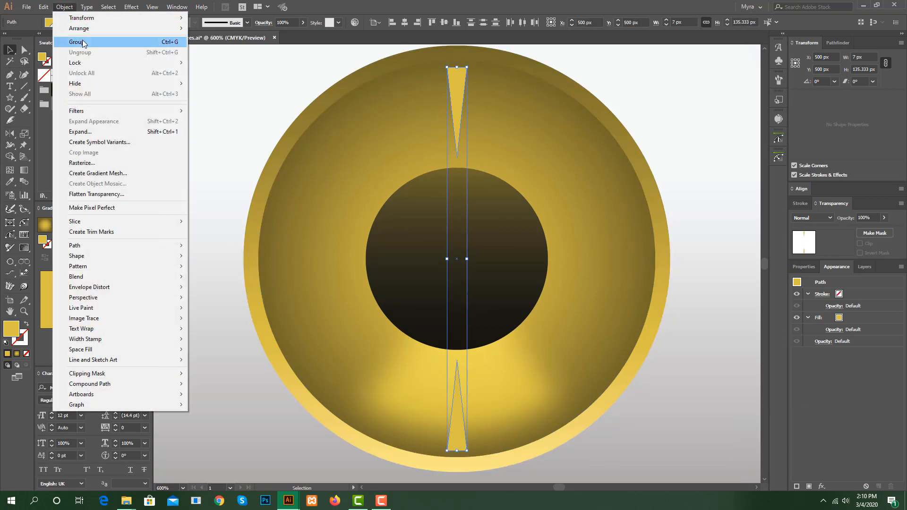
pyautogui.click(83, 43)
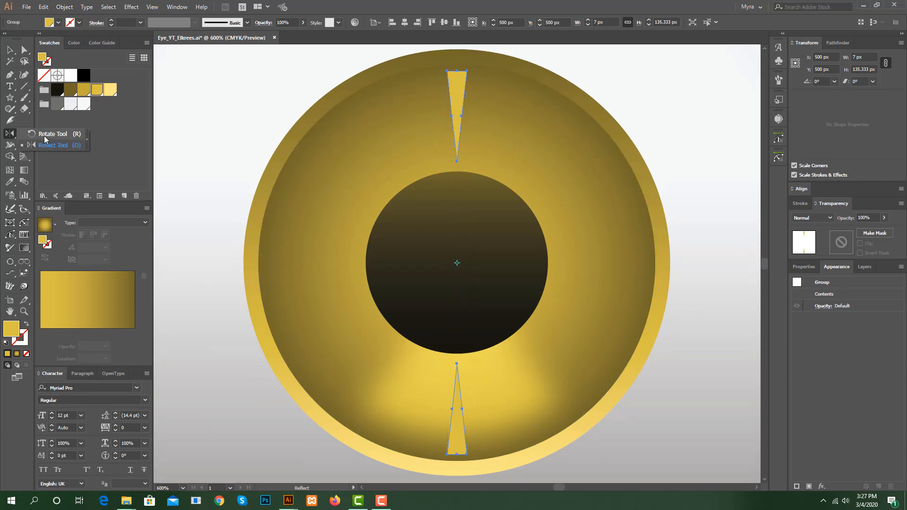
# Create a copy of the spike group rotated 10° around the pupil's center
pyautogui.click(44, 136)
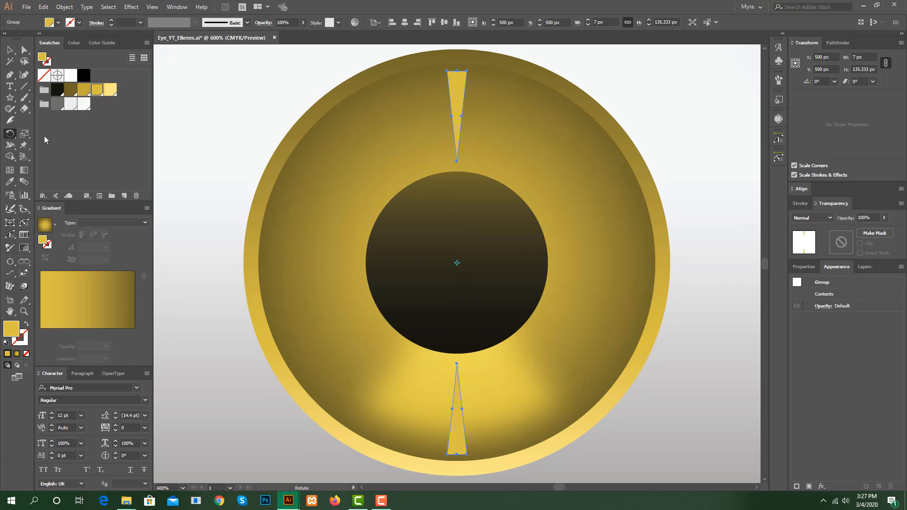
pyautogui.doubleClick(9, 135)
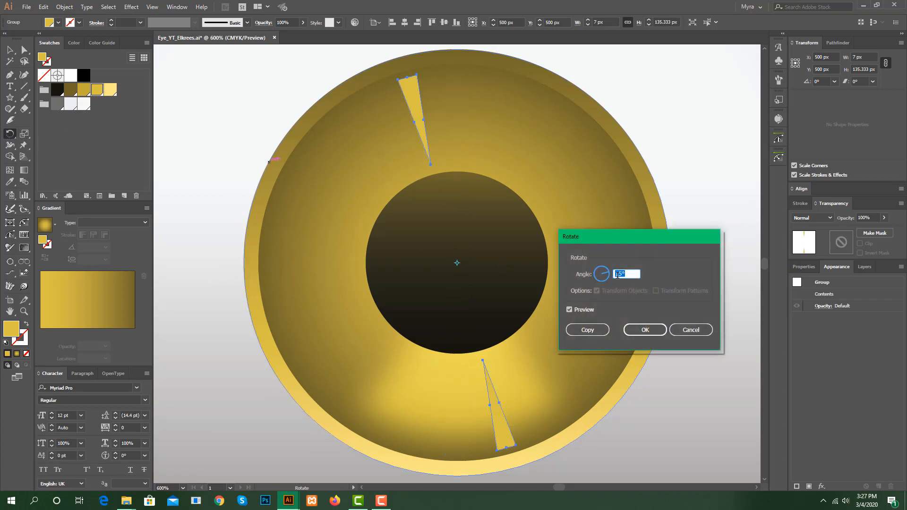
pyautogui.press('Down')
pyautogui.press('Down')
pyautogui.press('Down')
pyautogui.press('Down')
pyautogui.press('Down')
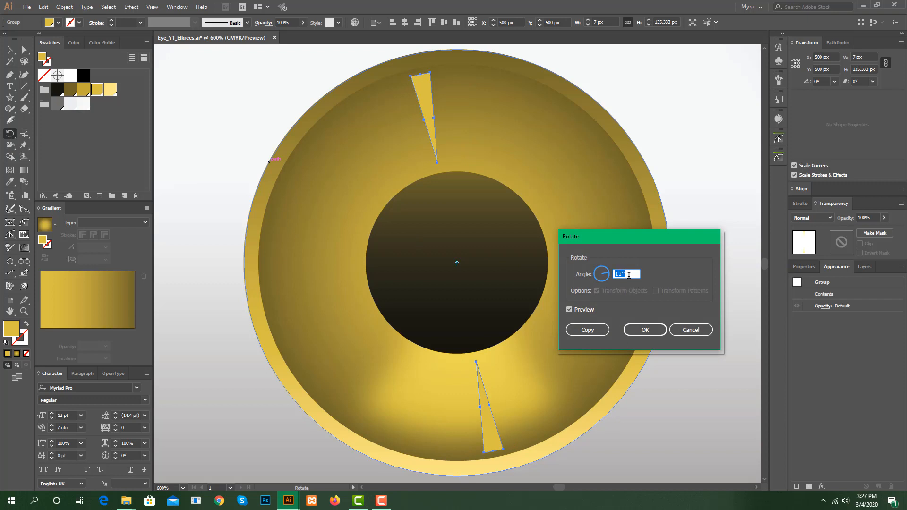
pyautogui.click(570, 309)
pyautogui.click(570, 310)
pyautogui.click(570, 310)
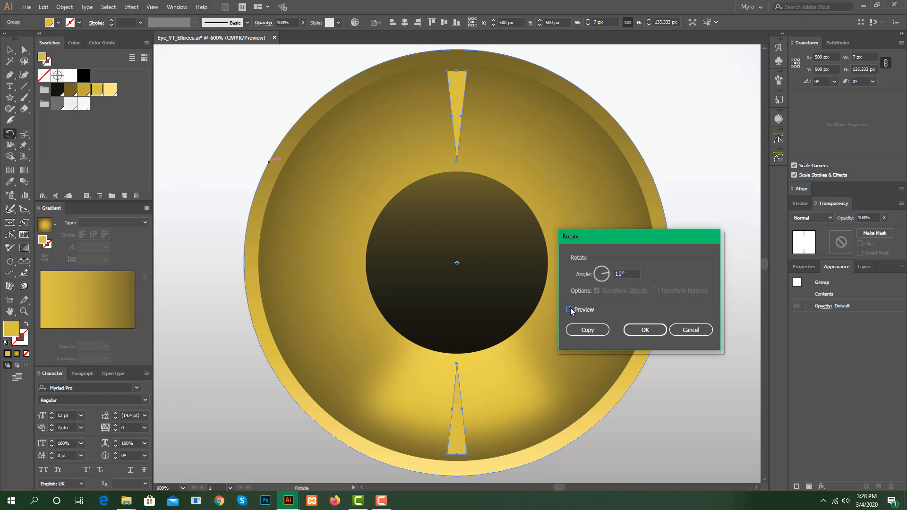
pyautogui.click(570, 310)
pyautogui.click(577, 331)
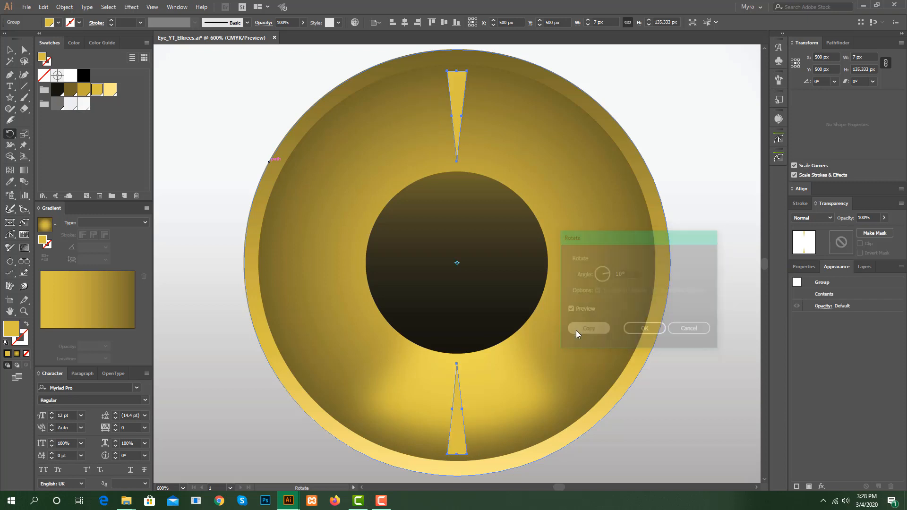
# Repeat the 10° rotated copy of the spike group until the spikes form a complete ring around the pupil
pyautogui.click(64, 7)
pyautogui.moveTo(74, 19)
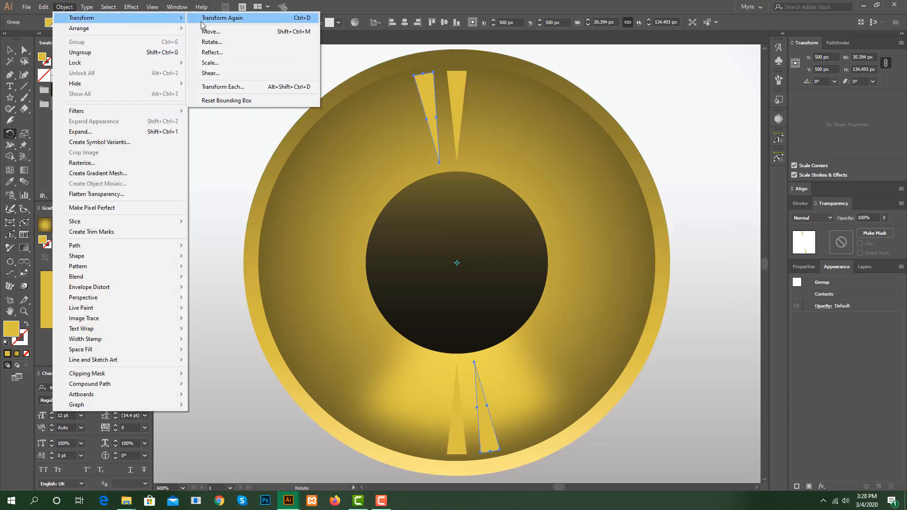
pyautogui.click(301, 19)
pyautogui.click(66, 7)
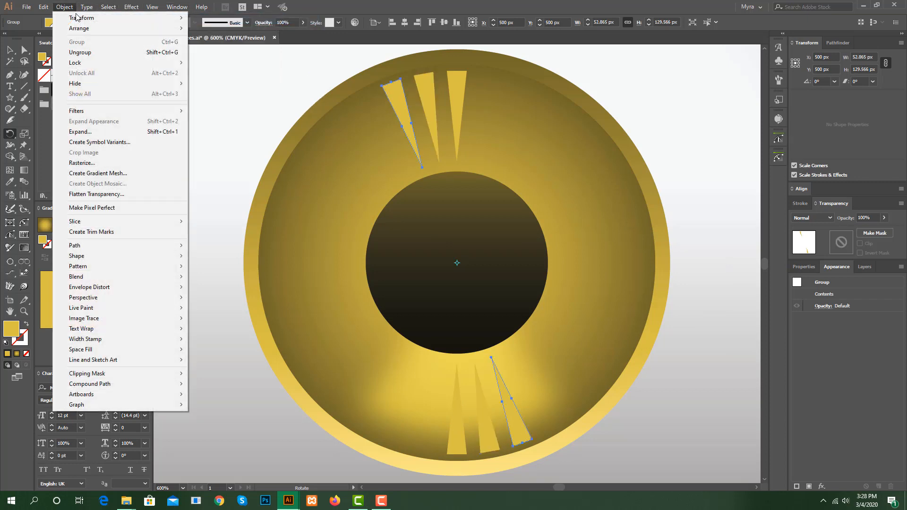
pyautogui.moveTo(75, 18)
pyautogui.click(299, 19)
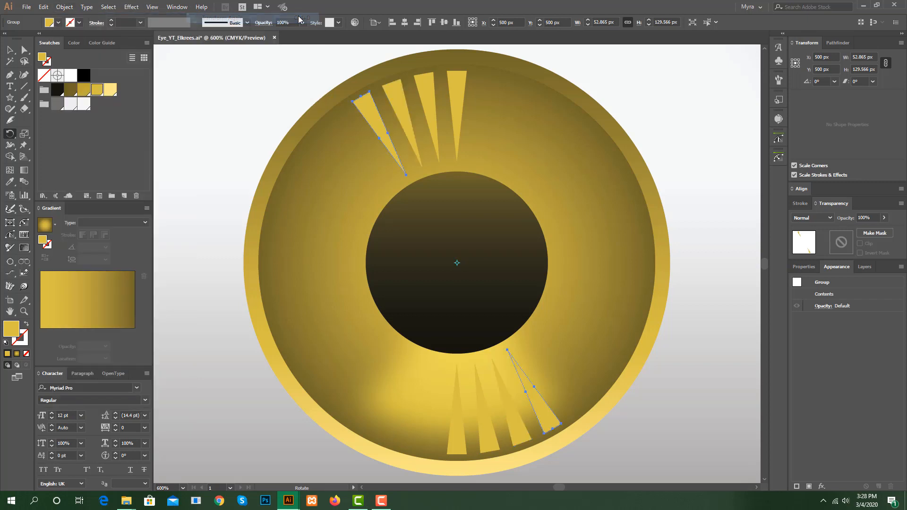
pyautogui.hotkey('ctrl', 'd')
pyautogui.hotkey('ctrl', 'd')
pyautogui.hotkey('ctrl', 'd')
pyautogui.hotkey('ctrl', 'd')
pyautogui.hotkey('ctrl', 'd')
pyautogui.hotkey('ctrl', 'd')
pyautogui.hotkey('ctrl', 'd')
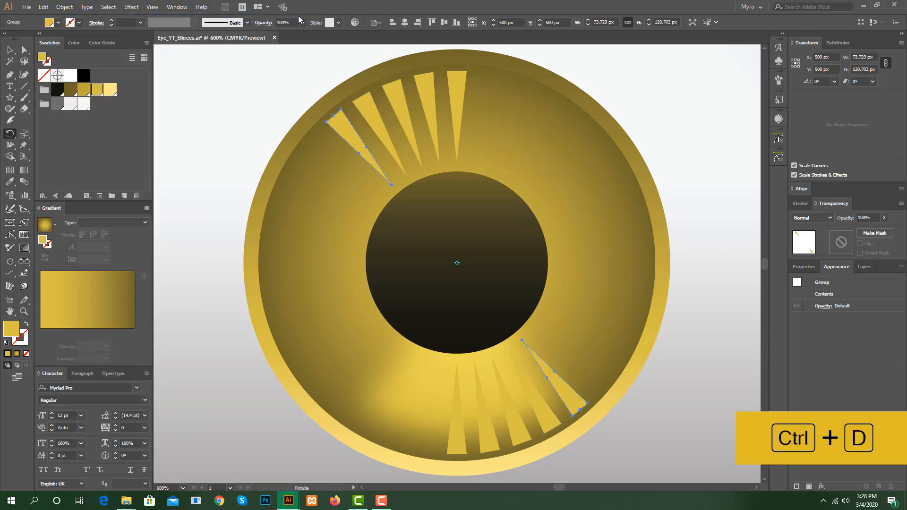
pyautogui.hotkey('ctrl', 'd')
pyautogui.hotkey('ctrl', 'd')
pyautogui.hotkey('ctrl', 'd')
pyautogui.hotkey('ctrl', 'd')
pyautogui.hotkey('ctrl', 'd')
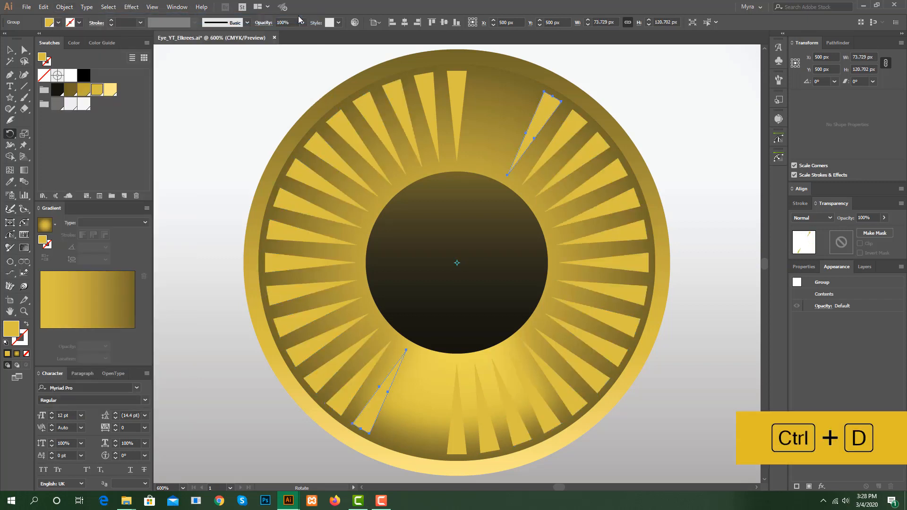
# Select all the spike groups around the pupil and combine them into a single group
pyautogui.click(11, 50)
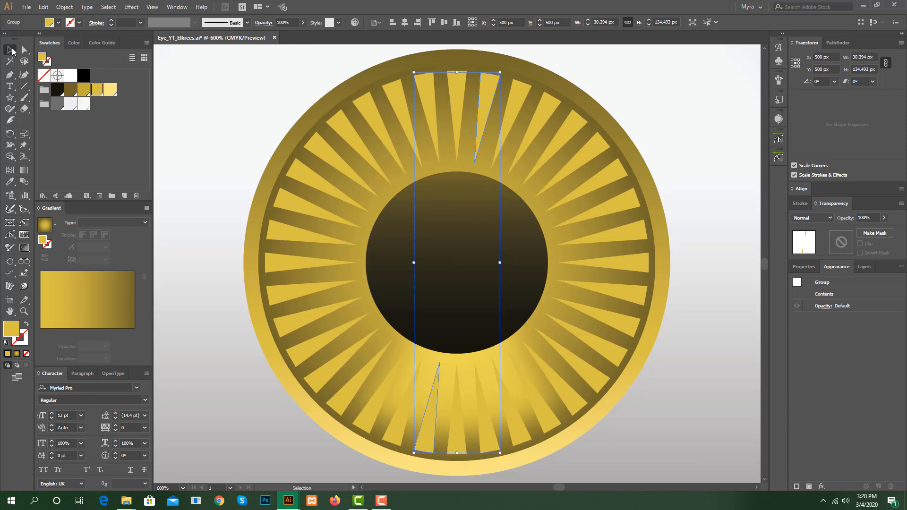
pyautogui.keyDown('shift'); pyautogui.click(521, 94); pyautogui.keyUp('shift')
pyautogui.keyDown('shift'); pyautogui.click(573, 126); pyautogui.keyUp('shift')
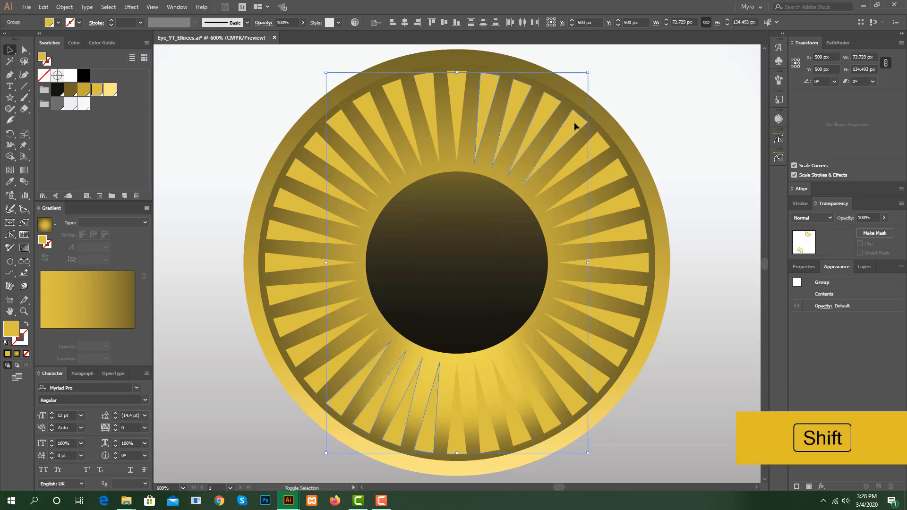
pyautogui.keyDown('shift'); pyautogui.click(607, 182); pyautogui.keyUp('shift')
pyautogui.keyDown('shift'); pyautogui.click(622, 206); pyautogui.keyUp('shift')
pyautogui.keyDown('shift'); pyautogui.click(622, 204); pyautogui.keyUp('shift')
pyautogui.keyDown('shift'); pyautogui.click(632, 231); pyautogui.keyUp('shift')
pyautogui.keyDown('shift'); pyautogui.click(636, 260); pyautogui.keyUp('shift')
pyautogui.keyDown('shift'); pyautogui.click(636, 293); pyautogui.keyUp('shift')
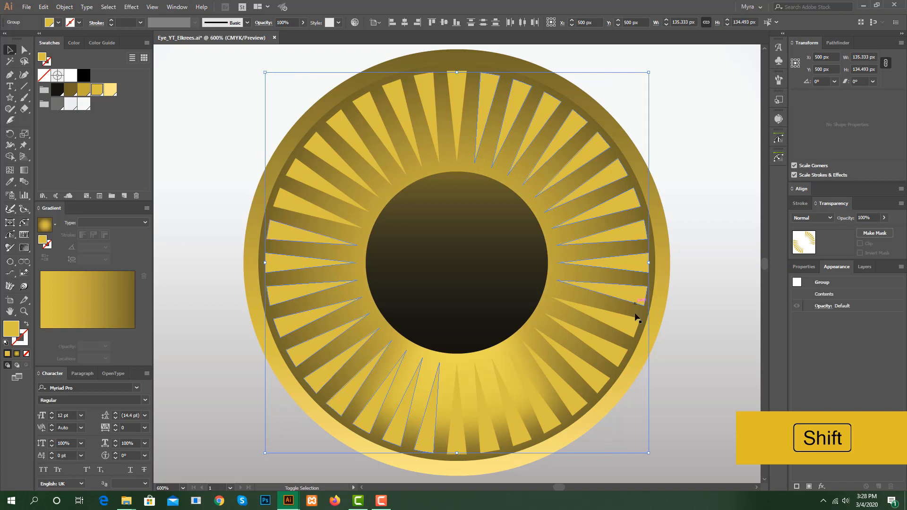
pyautogui.keyDown('shift'); pyautogui.click(632, 324); pyautogui.keyUp('shift')
pyautogui.keyDown('shift'); pyautogui.click(613, 354); pyautogui.keyUp('shift')
pyautogui.keyDown('shift'); pyautogui.click(596, 384); pyautogui.keyUp('shift')
pyautogui.keyDown('shift'); pyautogui.click(572, 404); pyautogui.keyUp('shift')
pyautogui.keyDown('shift'); pyautogui.click(542, 422); pyautogui.keyUp('shift')
pyautogui.keyDown('shift'); pyautogui.click(518, 433); pyautogui.keyUp('shift')
pyautogui.keyDown('shift'); pyautogui.click(490, 439); pyautogui.keyUp('shift')
pyautogui.keyDown('shift'); pyautogui.click(457, 439); pyautogui.keyUp('shift')
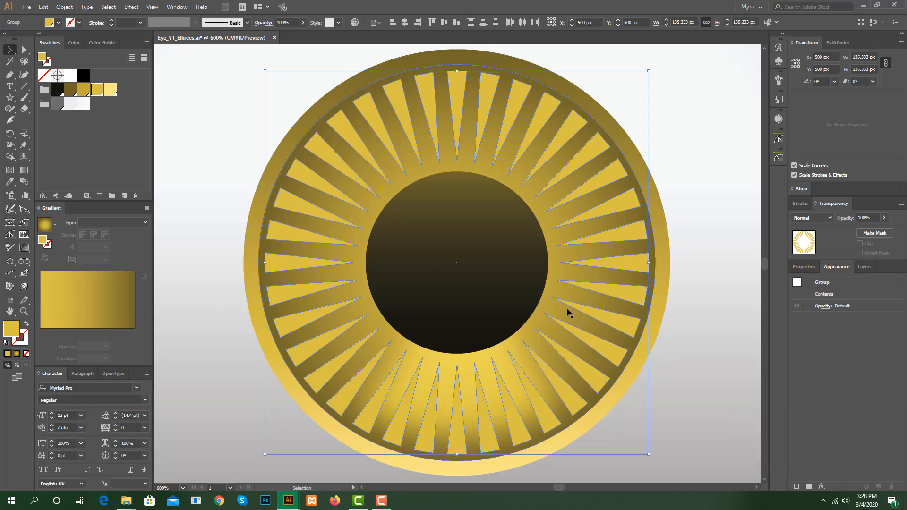
pyautogui.click(69, 7)
pyautogui.click(88, 43)
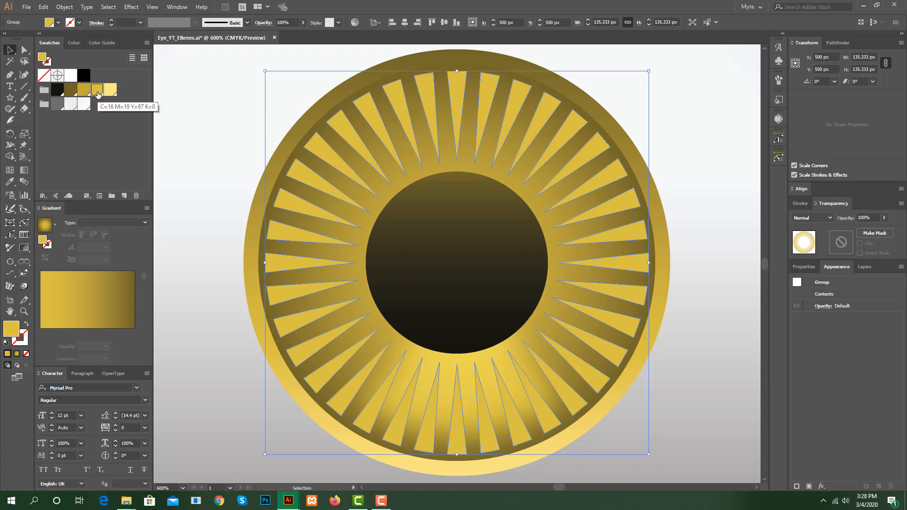
# Fill the spike ring with a radial gradient of the gold swatch C=16 M=19 Y=87 K=0, fading to 0% opacity at the outer stop
pyautogui.moveTo(99, 91); pyautogui.dragTo(117, 249)
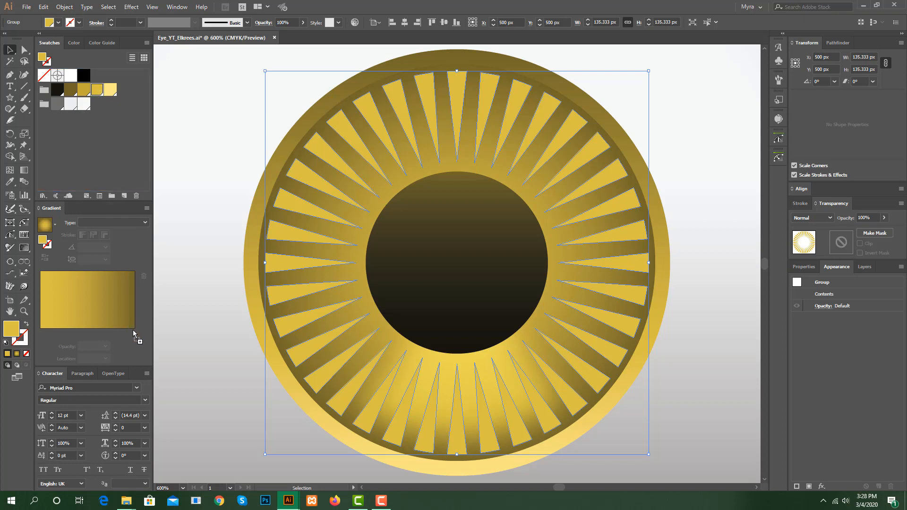
pyautogui.moveTo(132, 330); pyautogui.dragTo(133, 329)
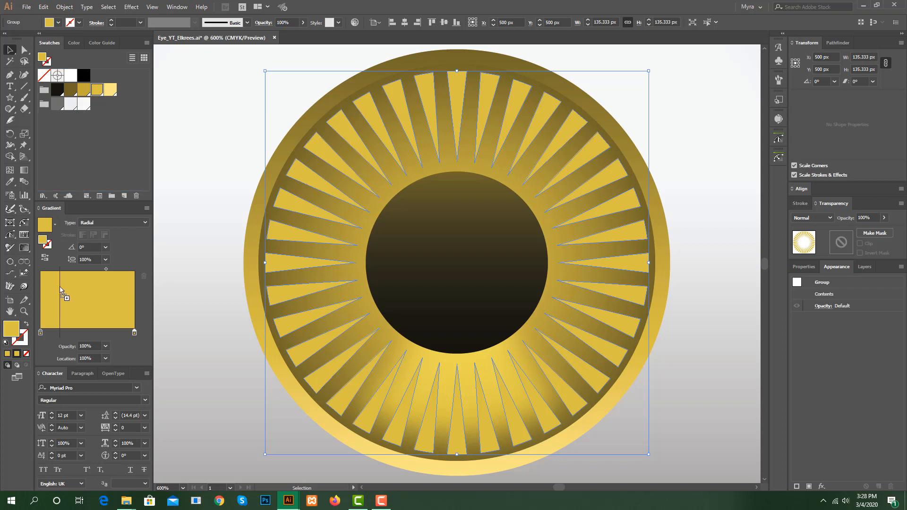
pyautogui.click(40, 332)
pyautogui.click(106, 346)
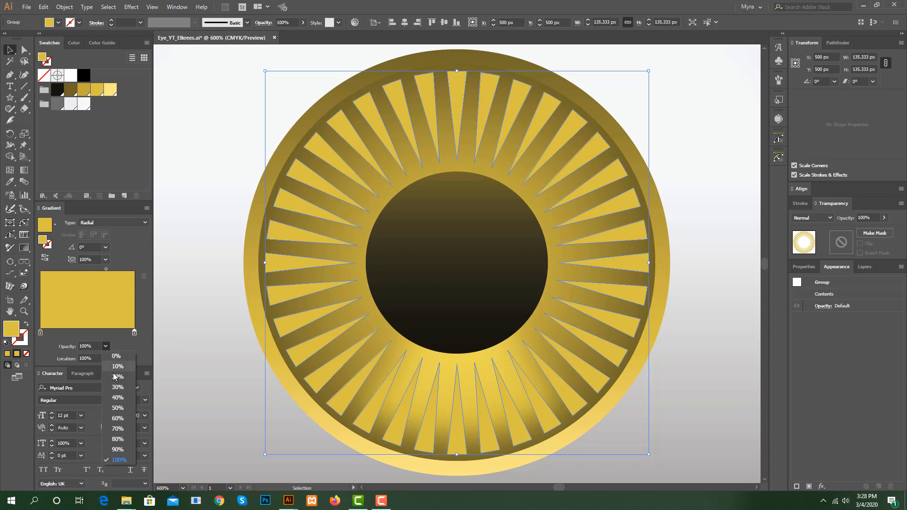
pyautogui.click(117, 356)
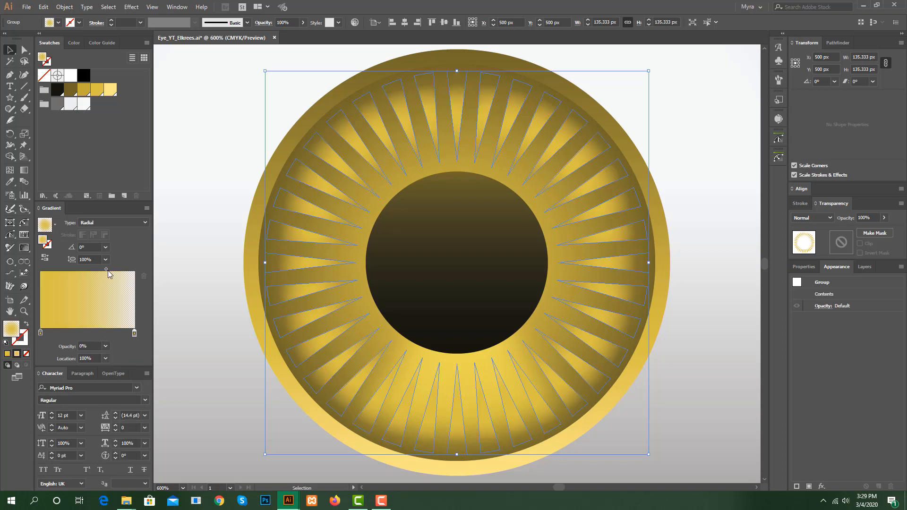
pyautogui.click(106, 269)
pyautogui.click(105, 360)
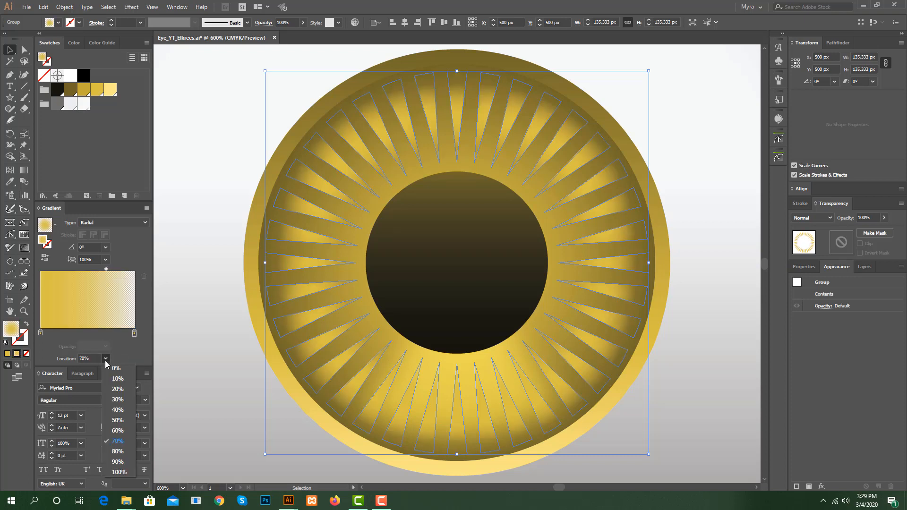
pyautogui.click(106, 361)
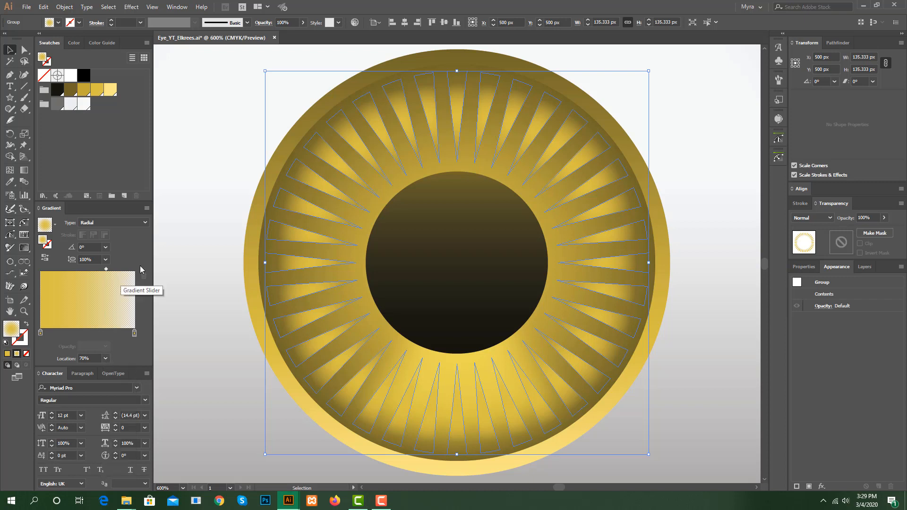
# Set the spike ring's blending mode to Screen, then redraw its radial gradient from the pupil's center to the iris edge and shift the midpoint outward
pyautogui.click(830, 217)
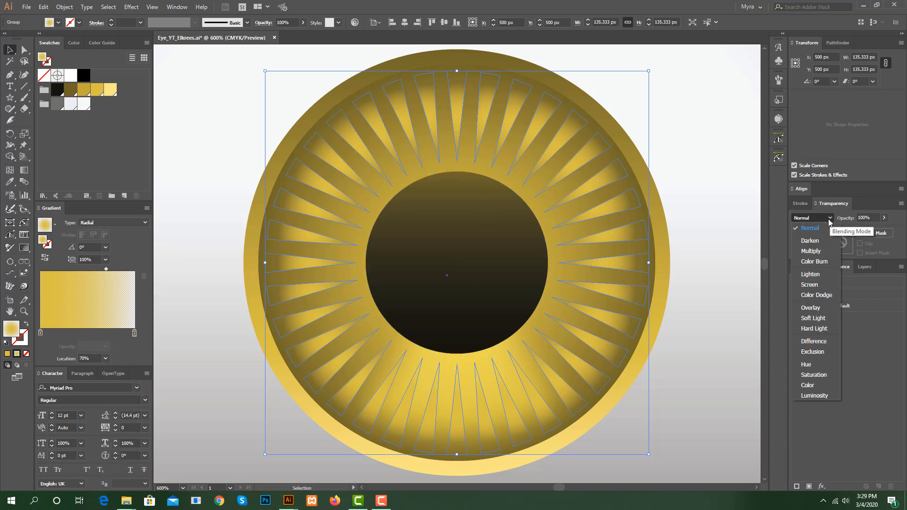
pyautogui.click(819, 285)
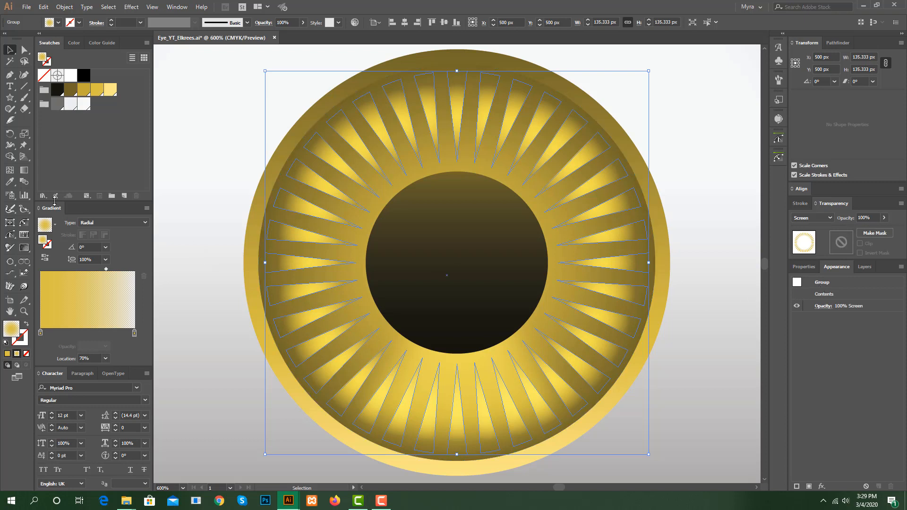
pyautogui.click(27, 169)
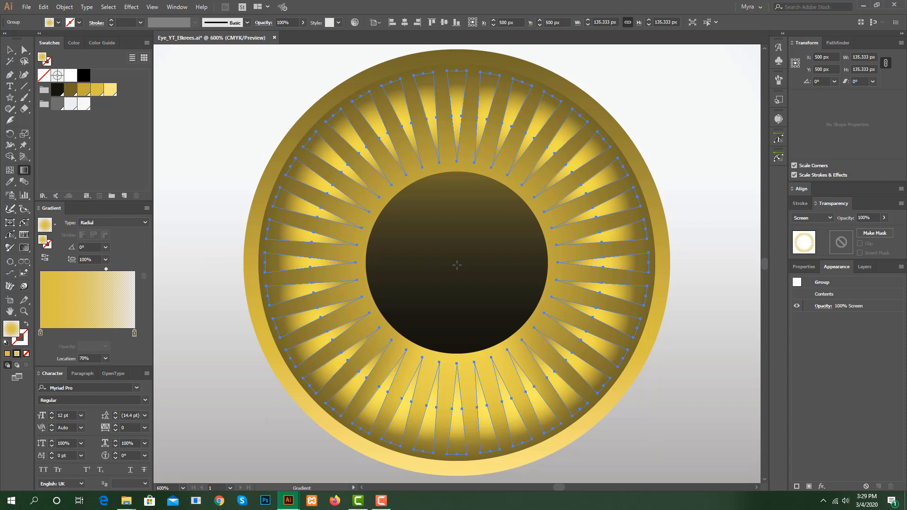
pyautogui.moveTo(457, 265); pyautogui.dragTo(642, 271)
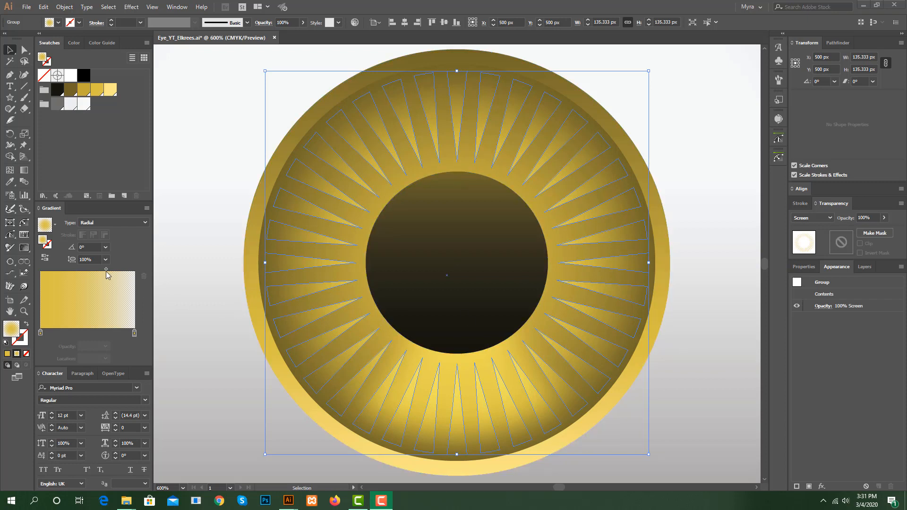
pyautogui.moveTo(106, 273); pyautogui.dragTo(118, 271)
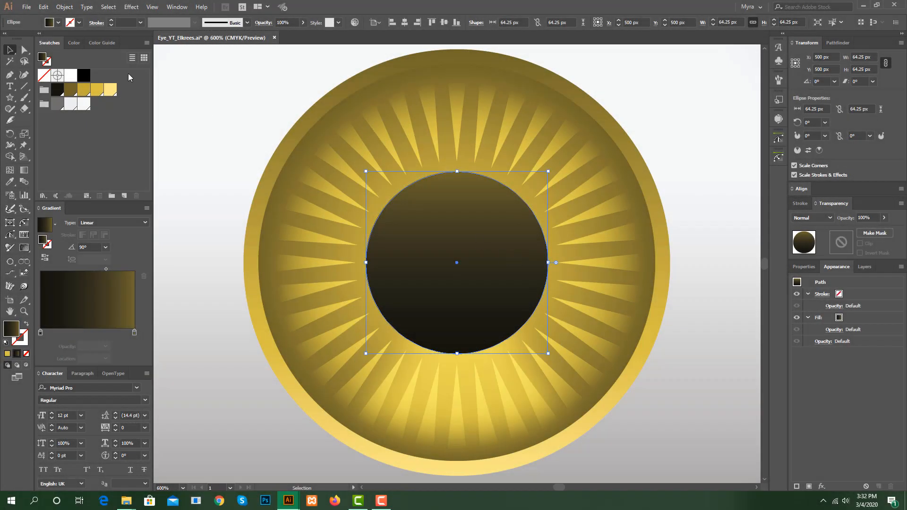
# Paste a copy of the pupil circle in front and move it straight up about 26 px
pyautogui.click(44, 7)
pyautogui.click(67, 52)
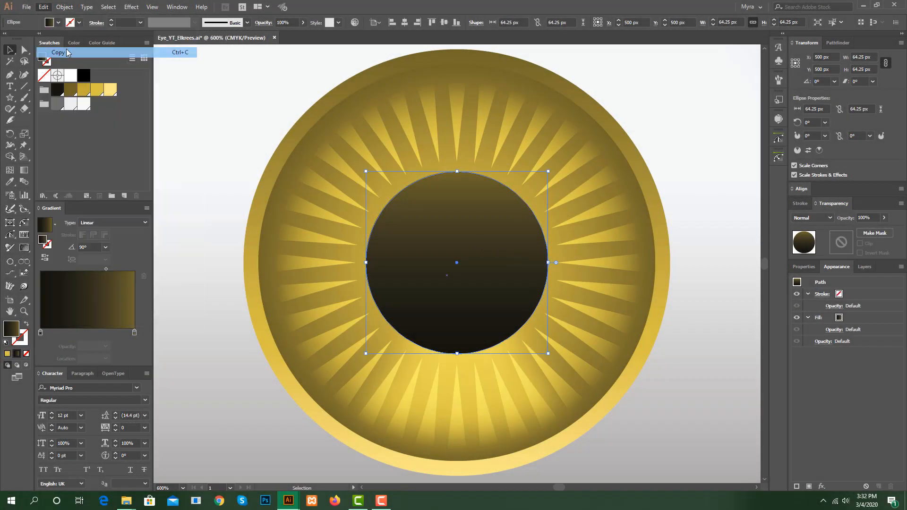
pyautogui.click(43, 6)
pyautogui.click(62, 74)
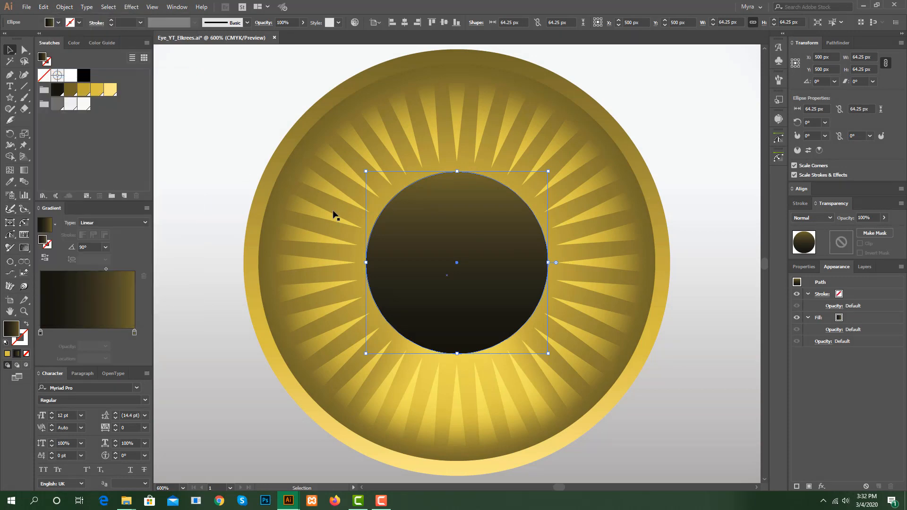
pyautogui.press('shift')
pyautogui.moveTo(461, 318); pyautogui.dragTo(454, 242)
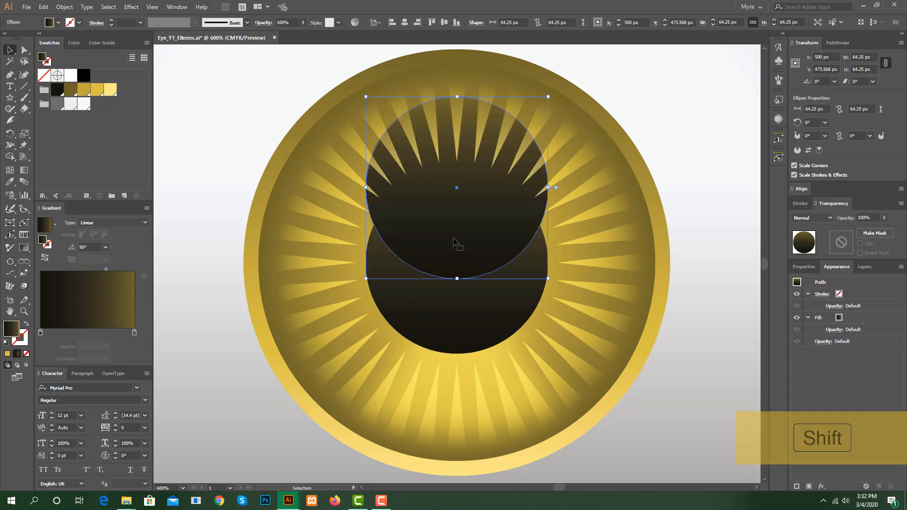
# Bring the copied circle to the front and flatten it from below into an ellipse about 43 px high
pyautogui.click(64, 6)
pyautogui.moveTo(163, 29)
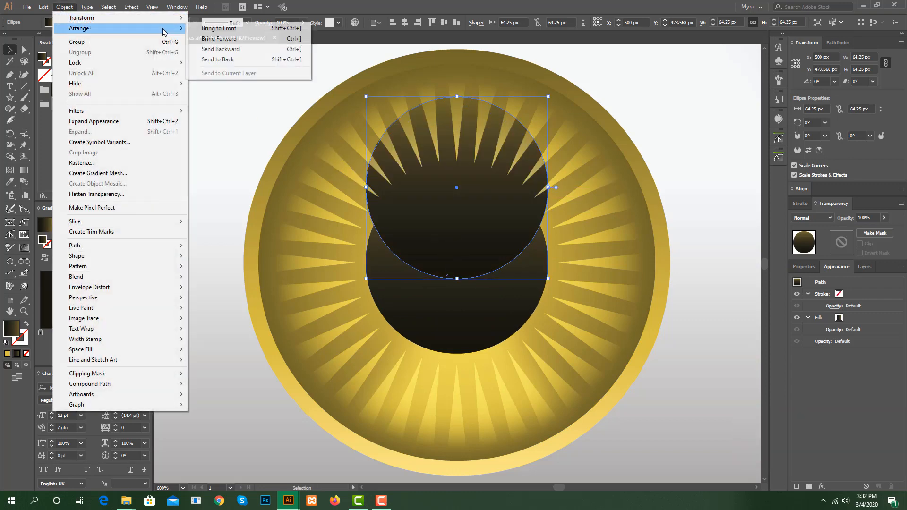
pyautogui.click(234, 32)
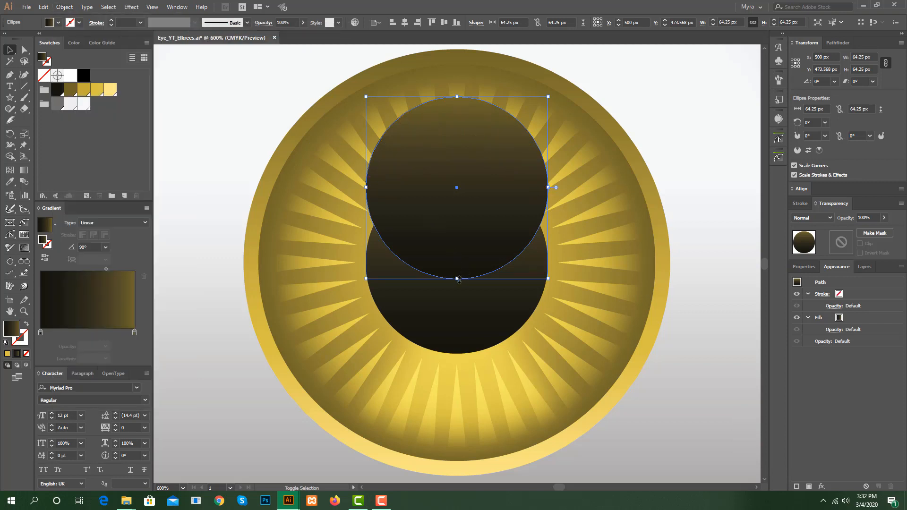
pyautogui.moveTo(458, 279); pyautogui.dragTo(461, 222)
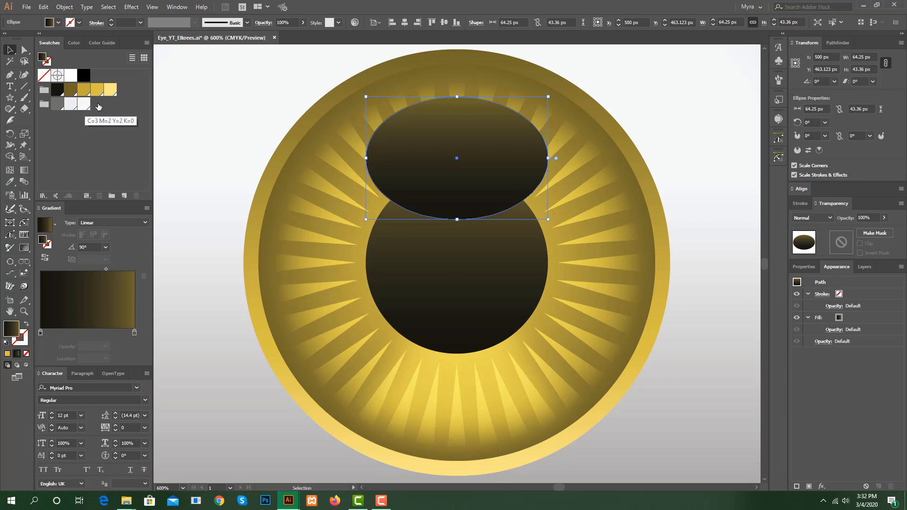
# Give the ellipse a linear white gradient with one stop at 0% opacity, reversed so it fades out toward the pupil
pyautogui.moveTo(70, 75); pyautogui.dragTo(40, 336)
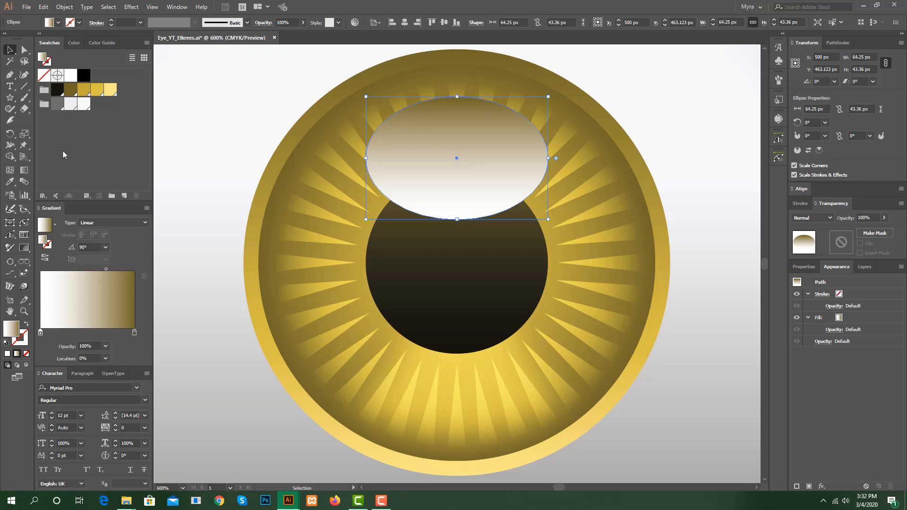
pyautogui.moveTo(72, 78); pyautogui.dragTo(135, 336)
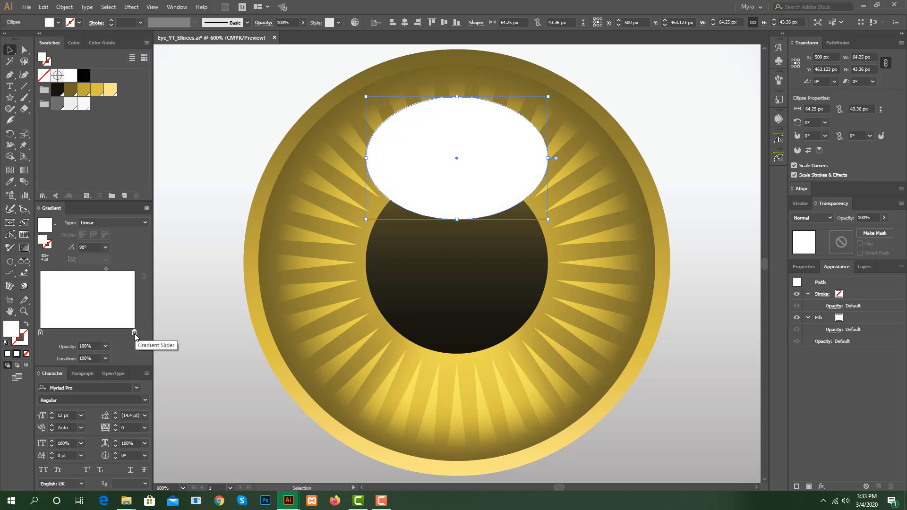
pyautogui.click(106, 345)
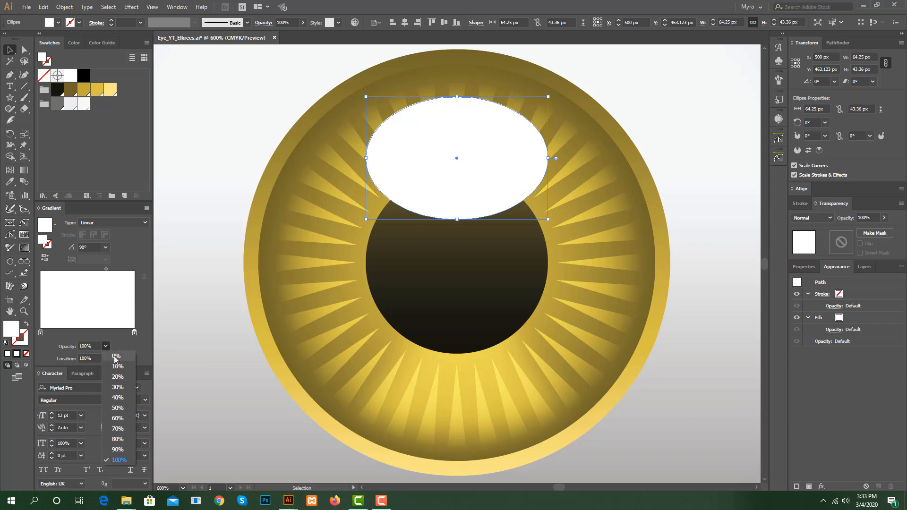
pyautogui.click(115, 358)
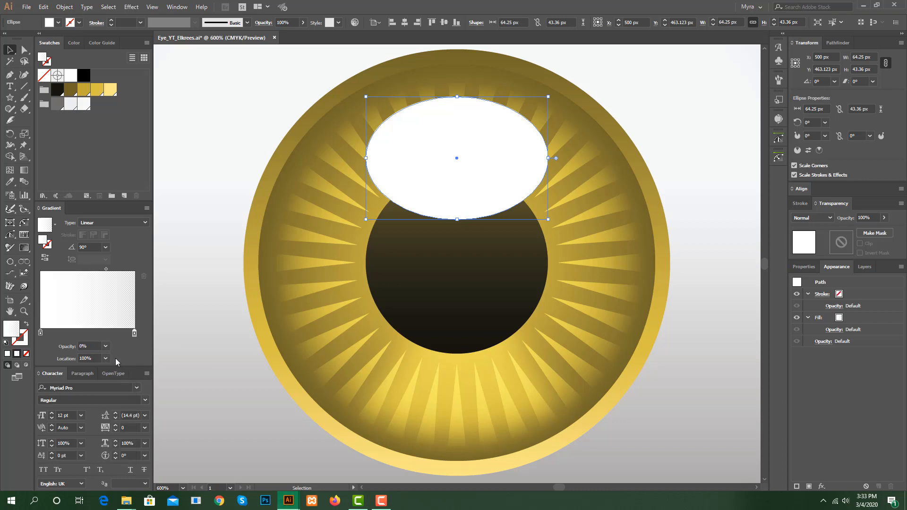
pyautogui.click(46, 260)
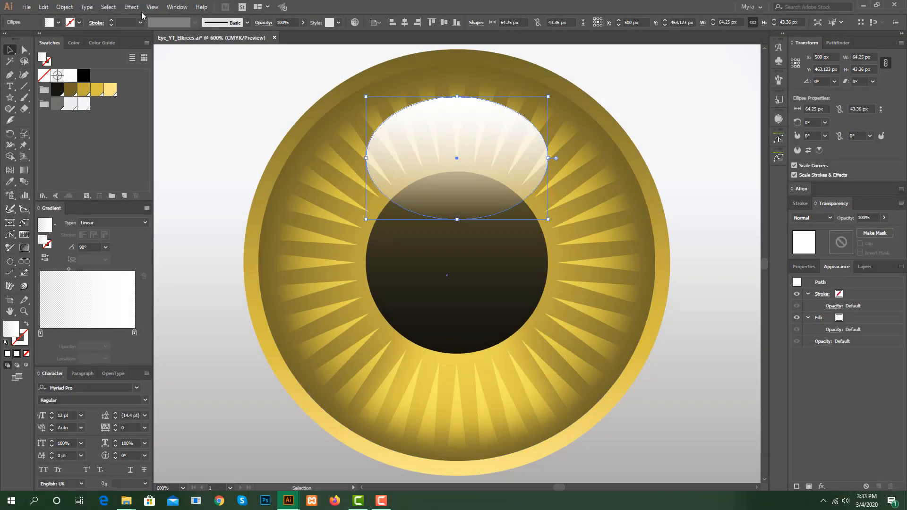
# Apply a Gaussian Blur with a 6.9 pixel radius to the white highlight ellipse, with the preview on
pyautogui.click(131, 6)
pyautogui.moveTo(220, 166)
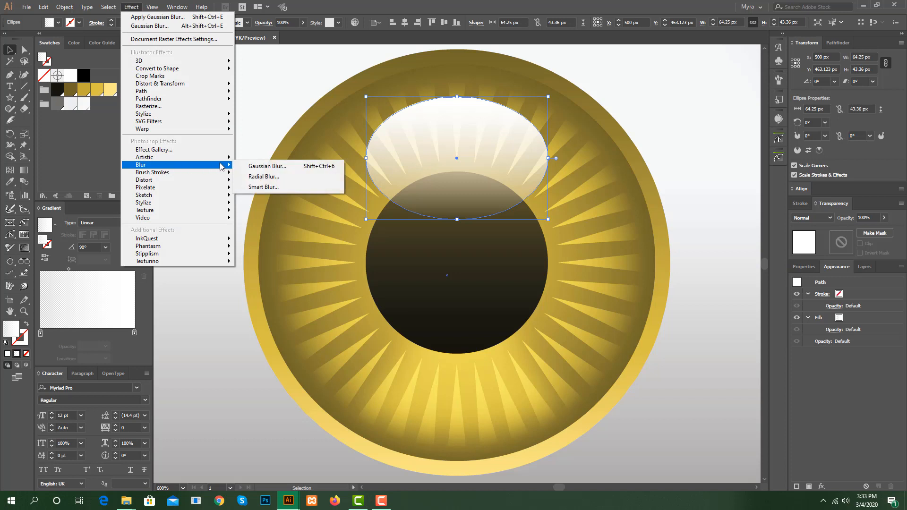
pyautogui.click(265, 166)
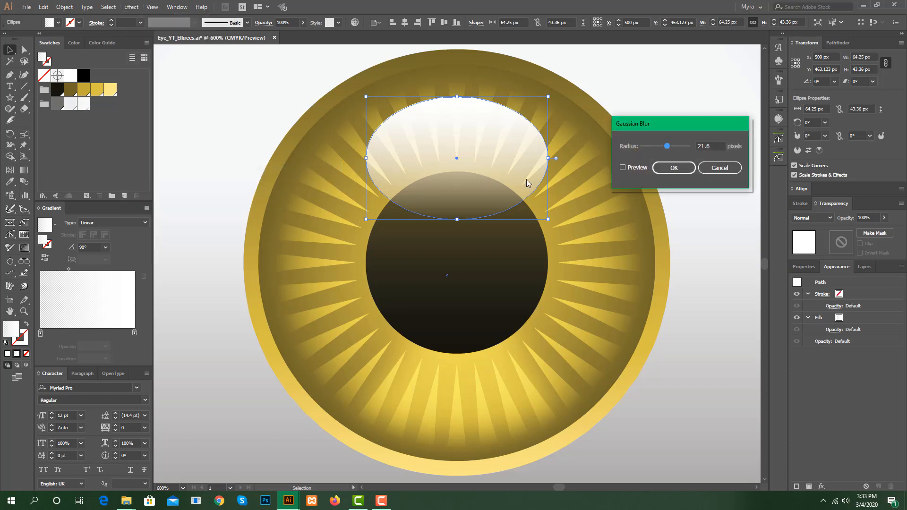
pyautogui.click(659, 147)
pyautogui.click(636, 169)
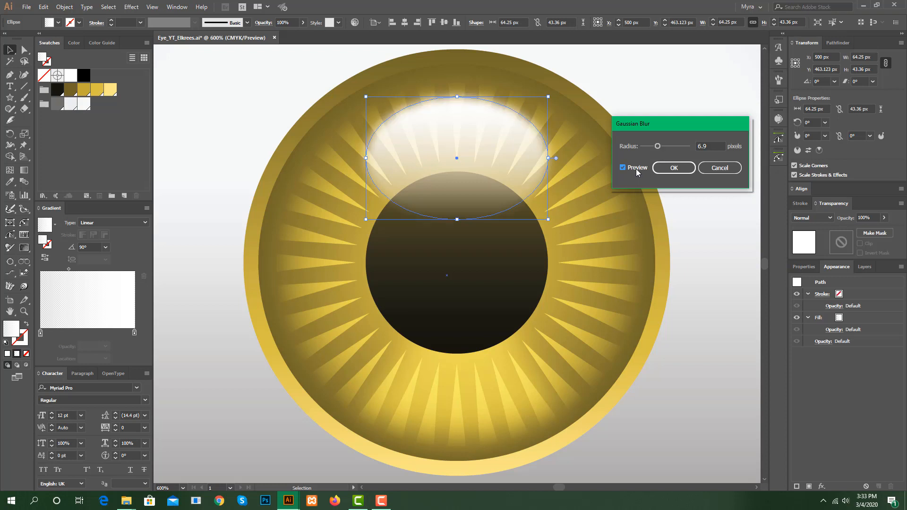
pyautogui.click(673, 168)
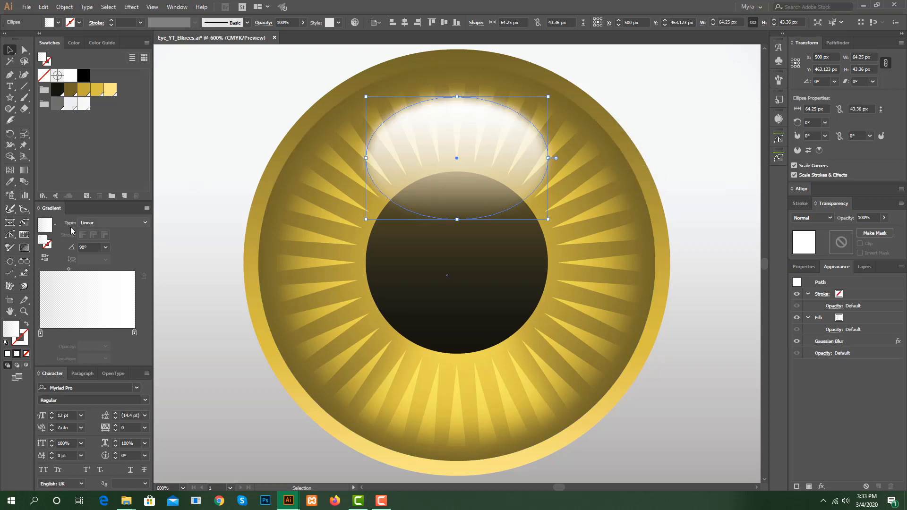
# Shift the highlight's linear gradient upward and shorten it from its upper end, so the white fades out just inside the pupil's upper edge
pyautogui.click(24, 169)
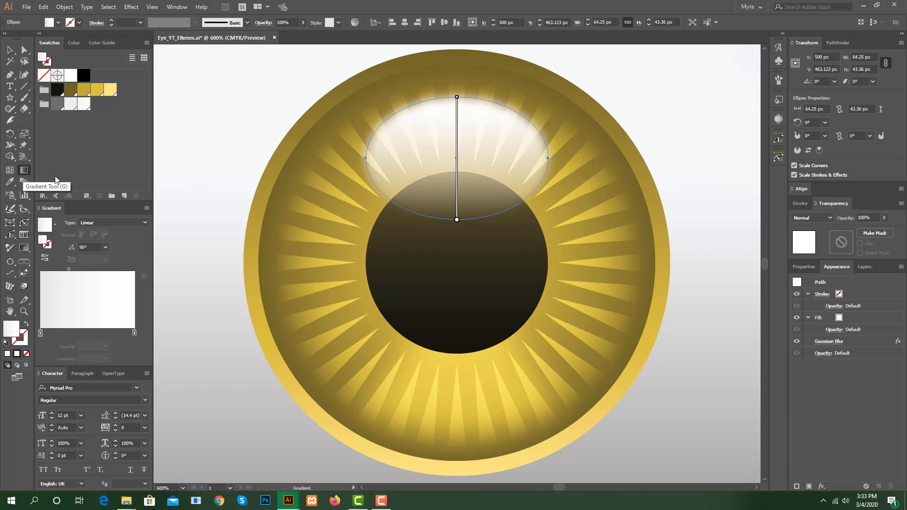
pyautogui.moveTo(456, 210); pyautogui.dragTo(456, 197)
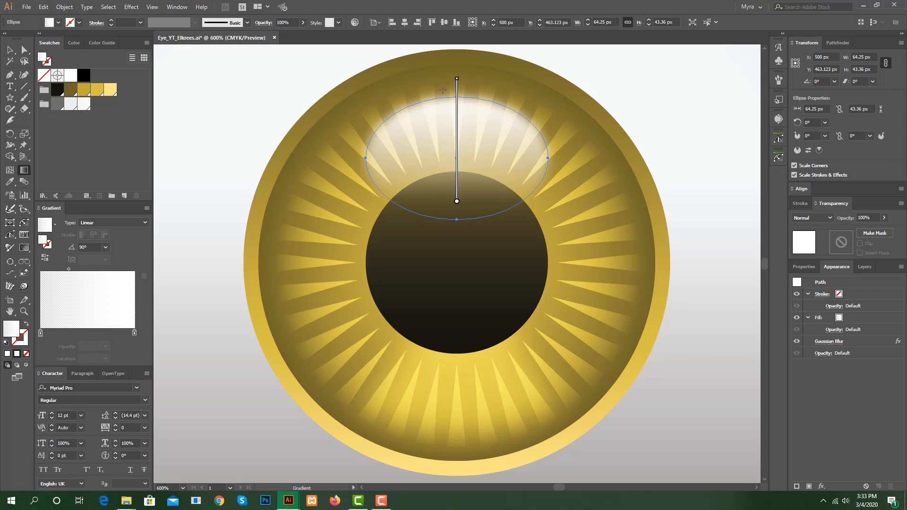
pyautogui.moveTo(457, 82); pyautogui.dragTo(457, 90)
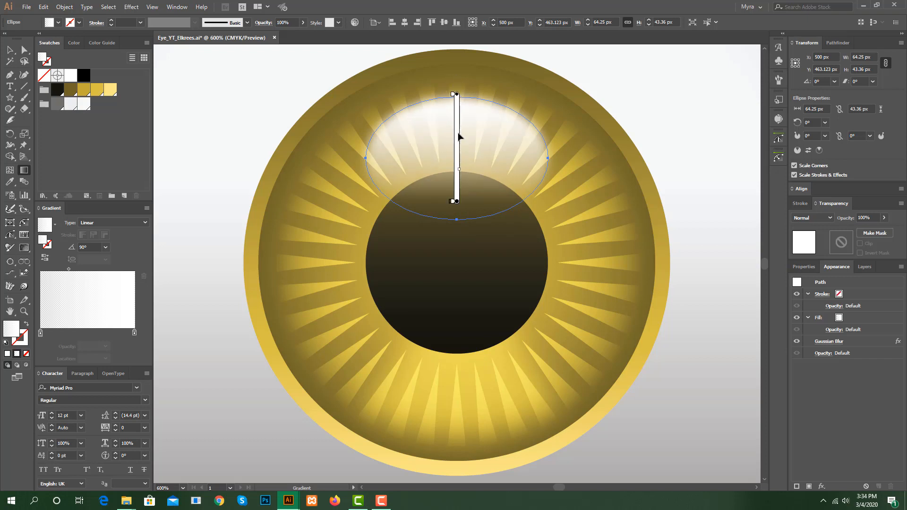
pyautogui.moveTo(457, 180); pyautogui.dragTo(456, 178)
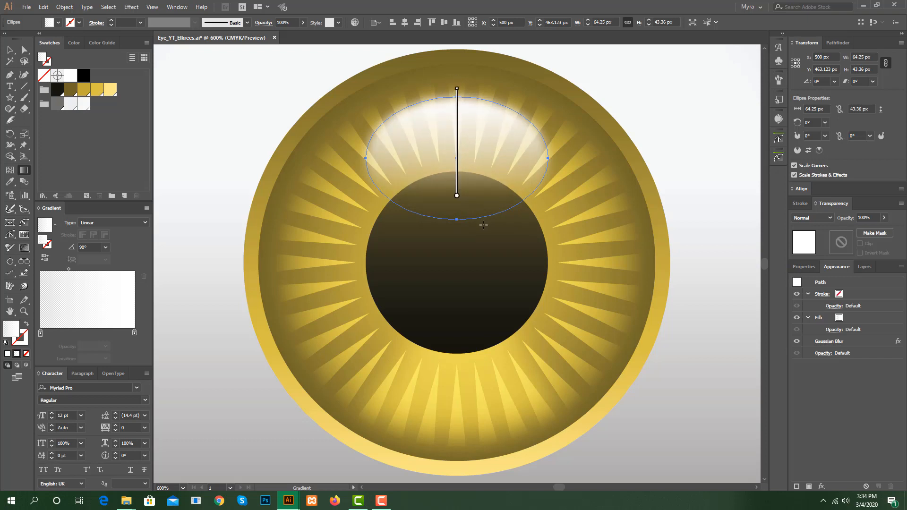
# Duplicate the highlight onto the pupil's lower-right edge, scale the copy down to about 36.5 by 24.6 px, and narrow it slightly
pyautogui.click(11, 50)
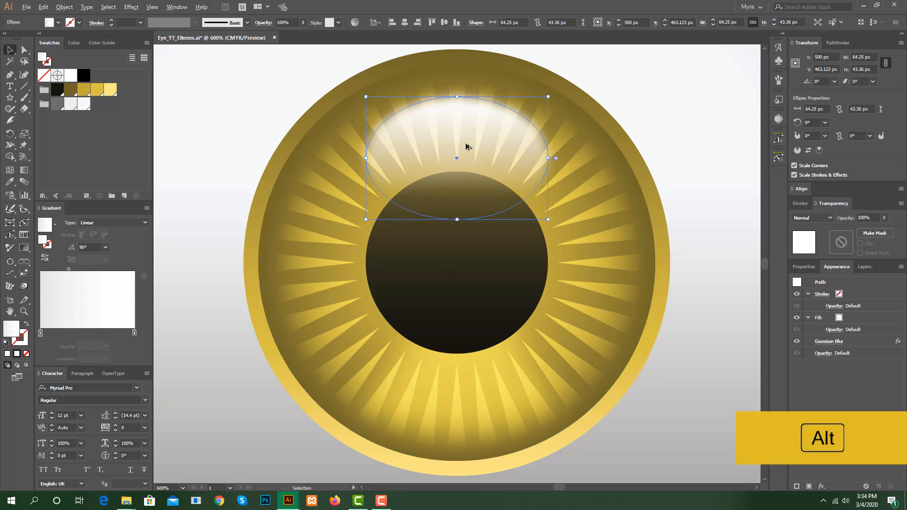
pyautogui.moveTo(467, 147); pyautogui.dragTo(553, 286)
pyautogui.moveTo(636, 358); pyautogui.dragTo(598, 352)
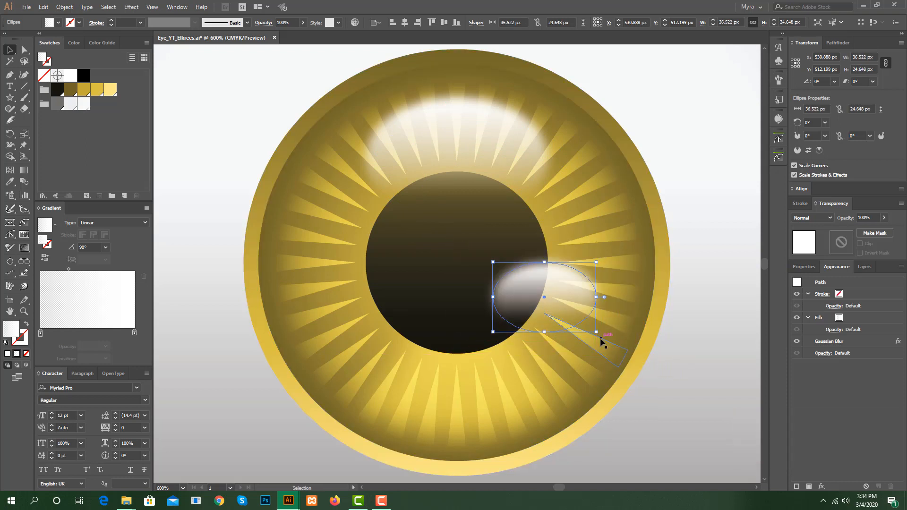
pyautogui.moveTo(597, 298); pyautogui.dragTo(583, 300)
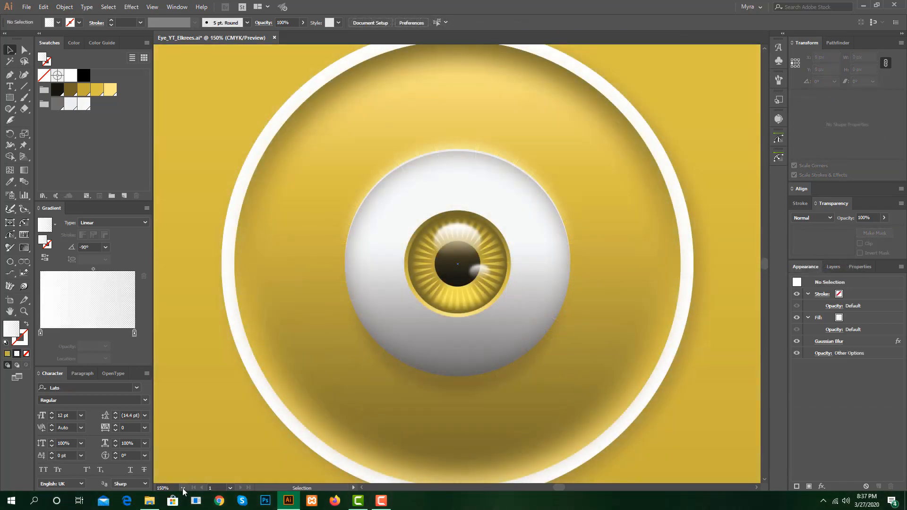